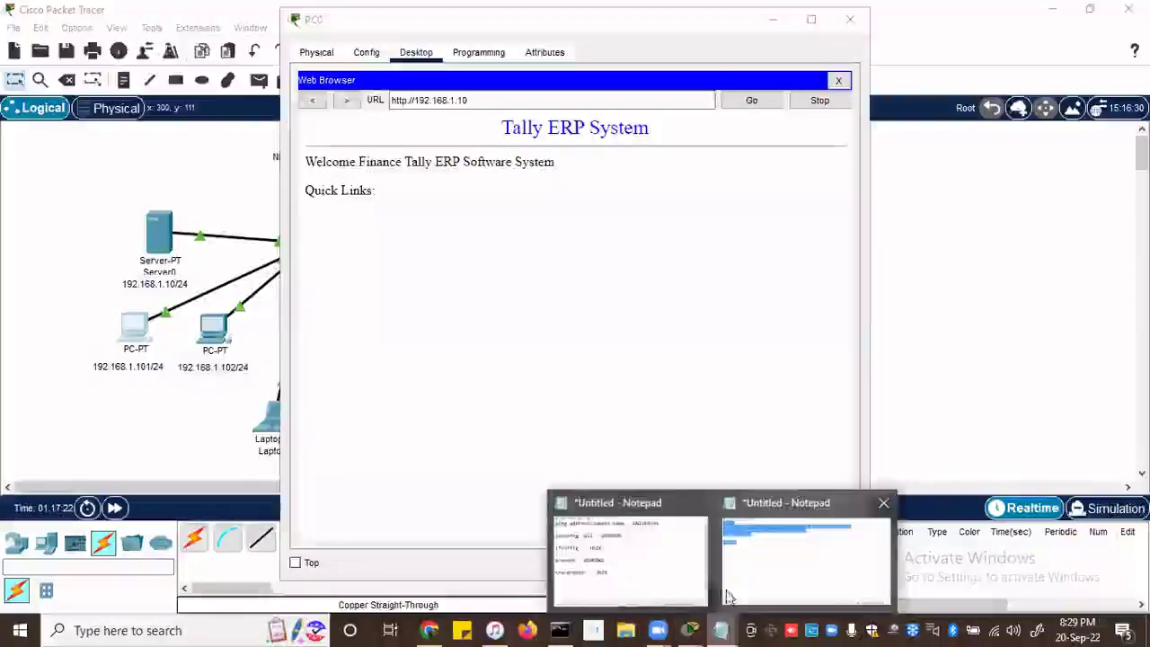
# Put Router0's CLI into global configuration mode (Router(config)# prompt) with config t
pyautogui.click(769, 557)
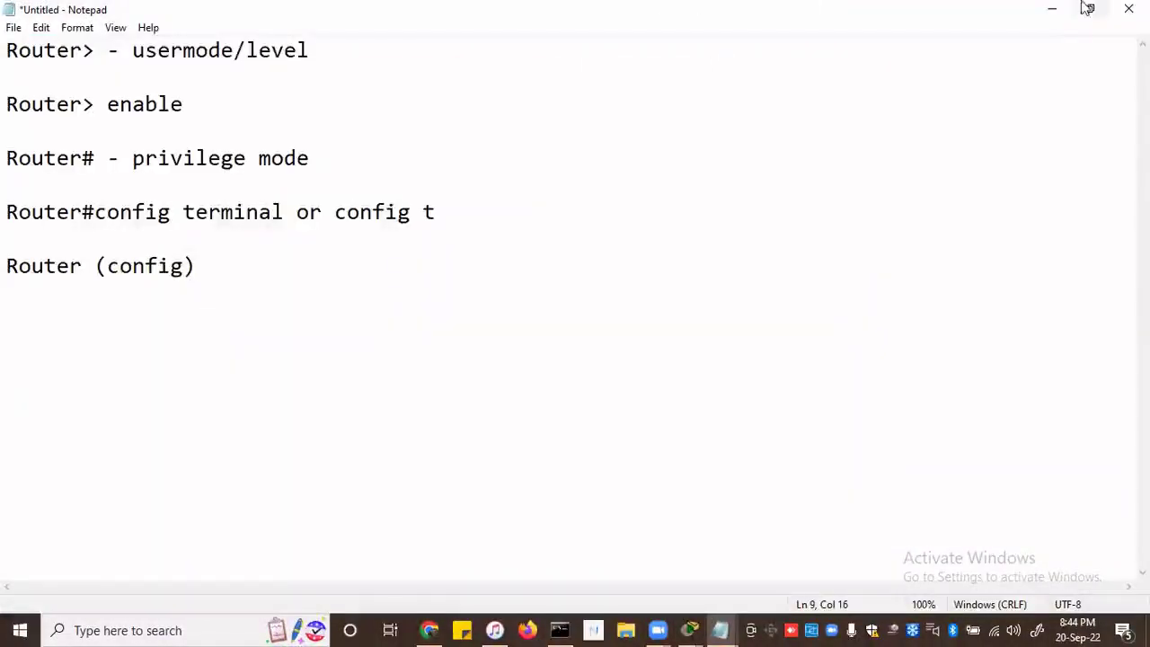
pyautogui.click(1054, 11)
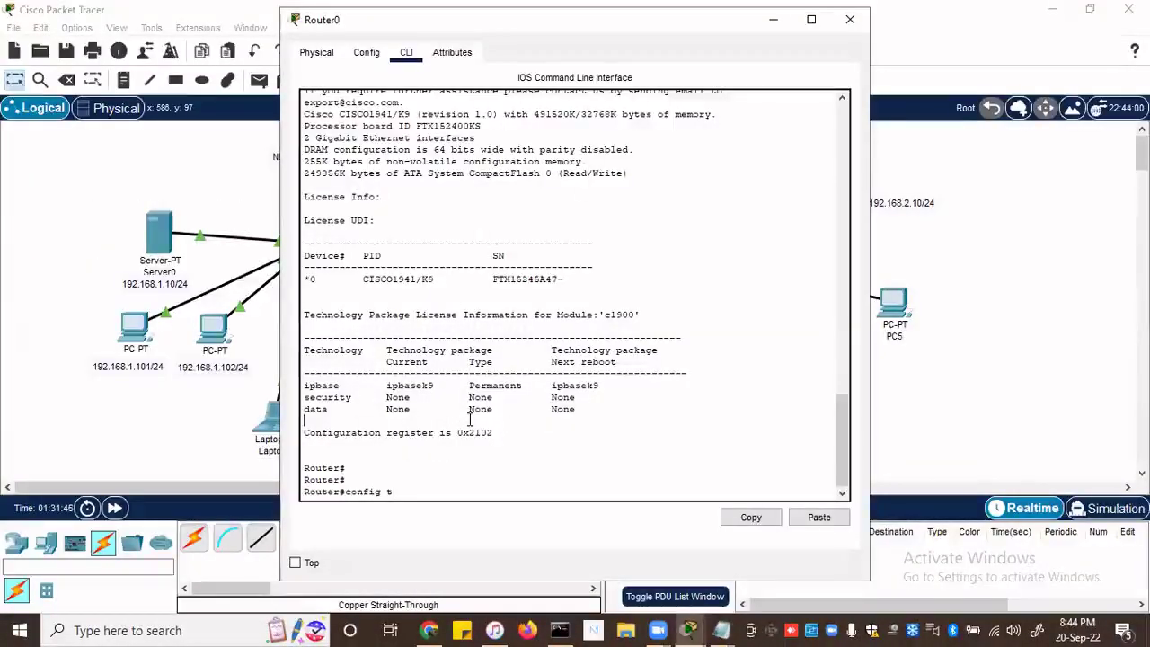
pyautogui.press('Return')
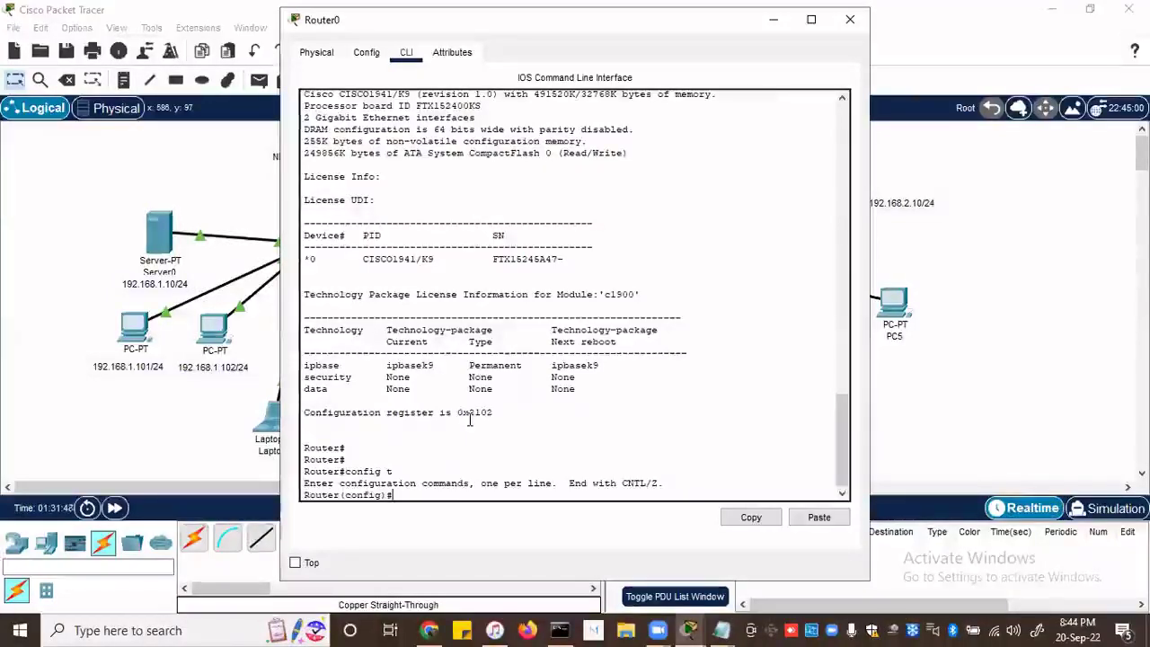
pyautogui.hotkey('alt', 'Tab')
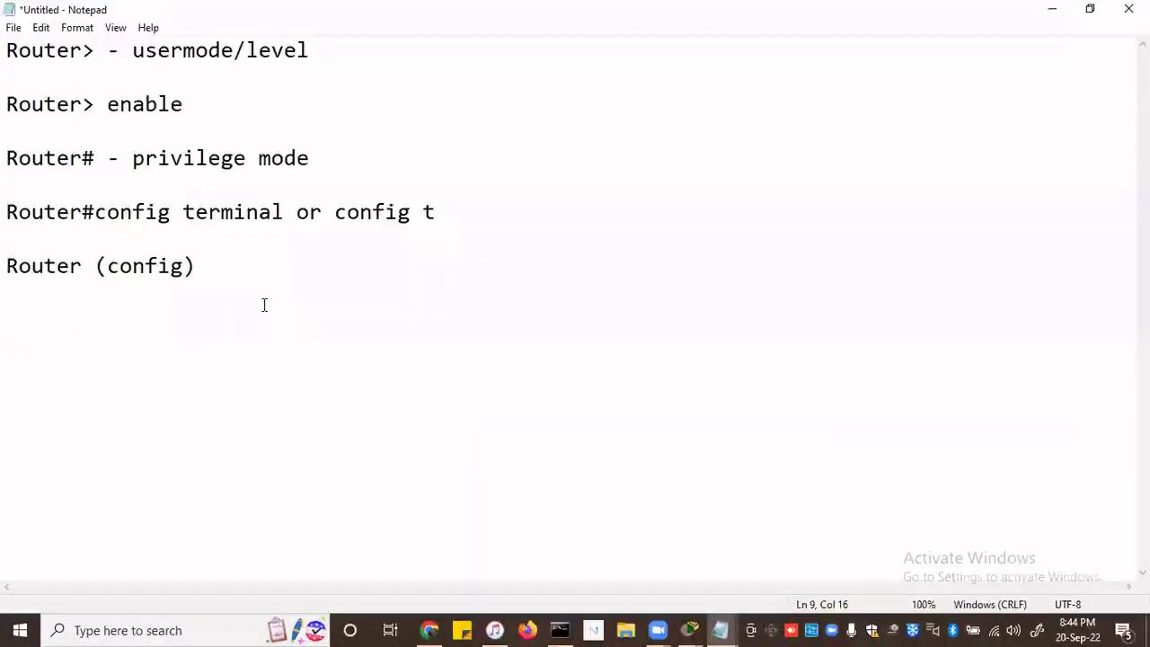
pyautogui.hotkey('alt', 'Tab')
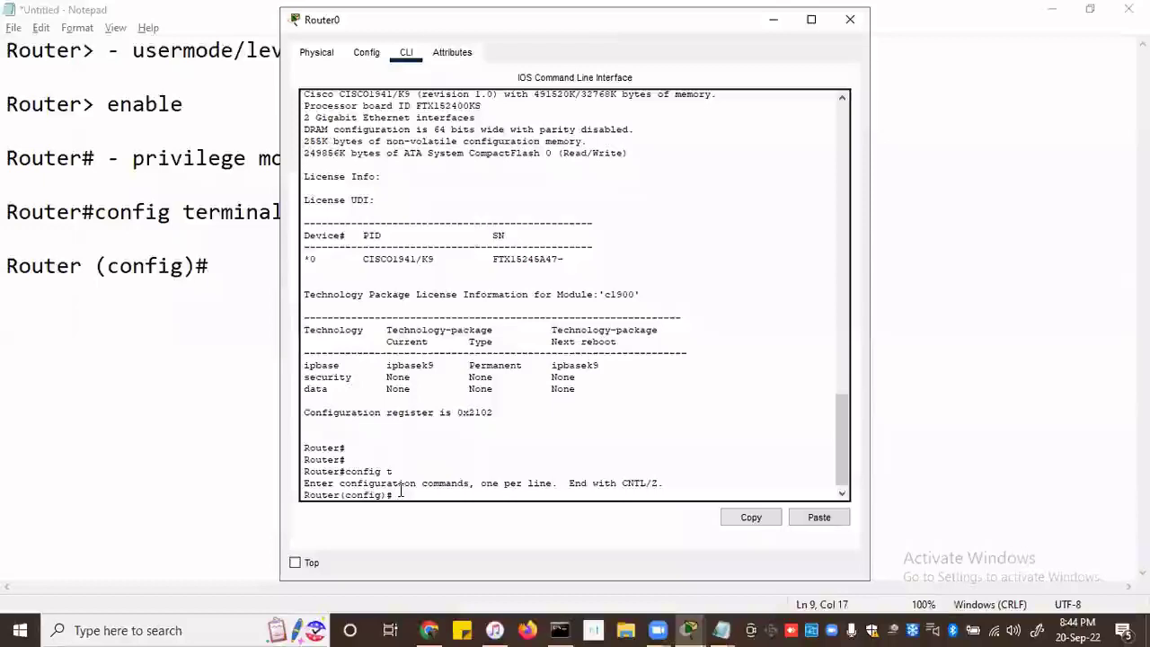
# Set the router hostname to R1, then to Kormi-RT, giving a Kormi-RT(config)# prompt
pyautogui.write('ho')
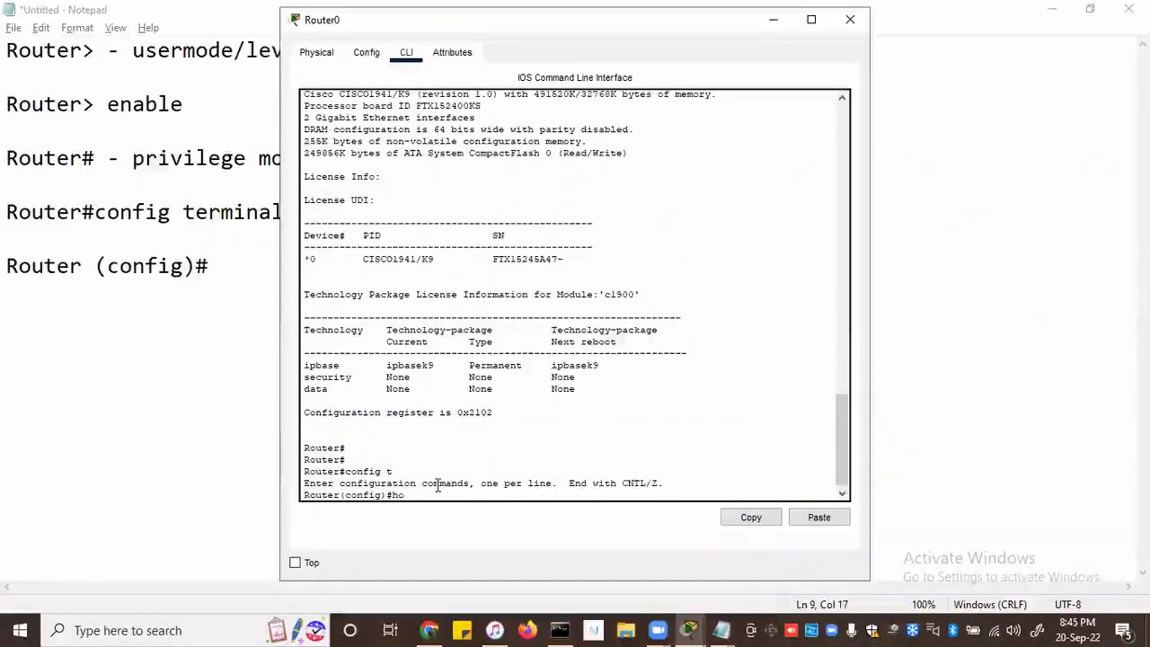
pyautogui.write('stname ')
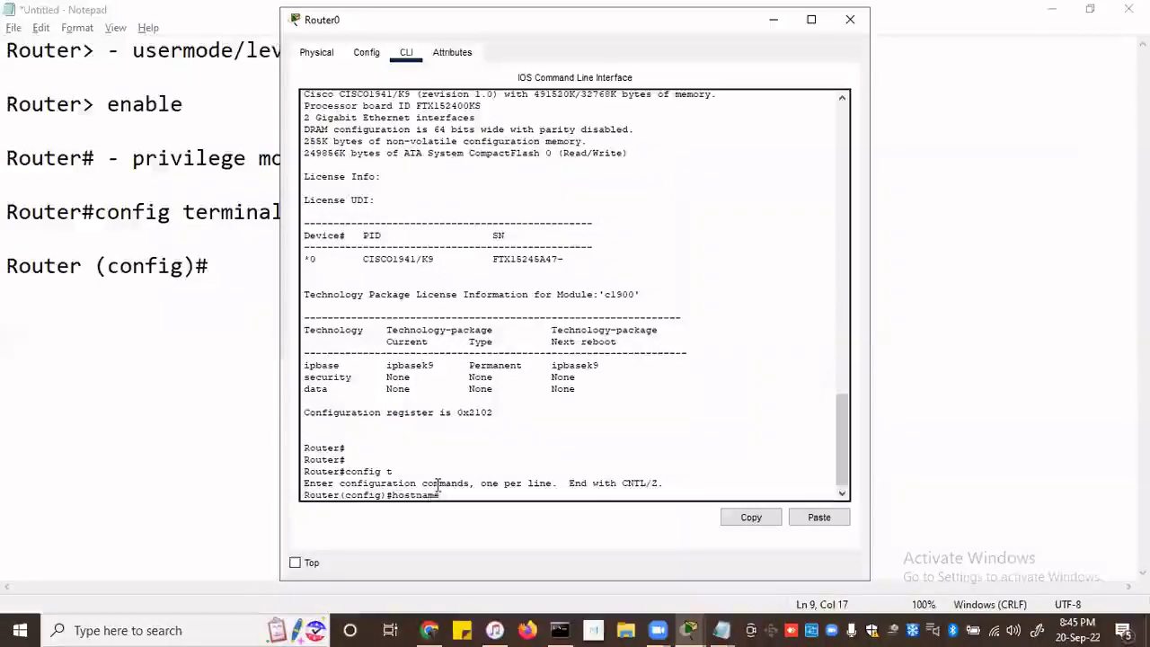
pyautogui.write('R1')
pyautogui.press('Return')
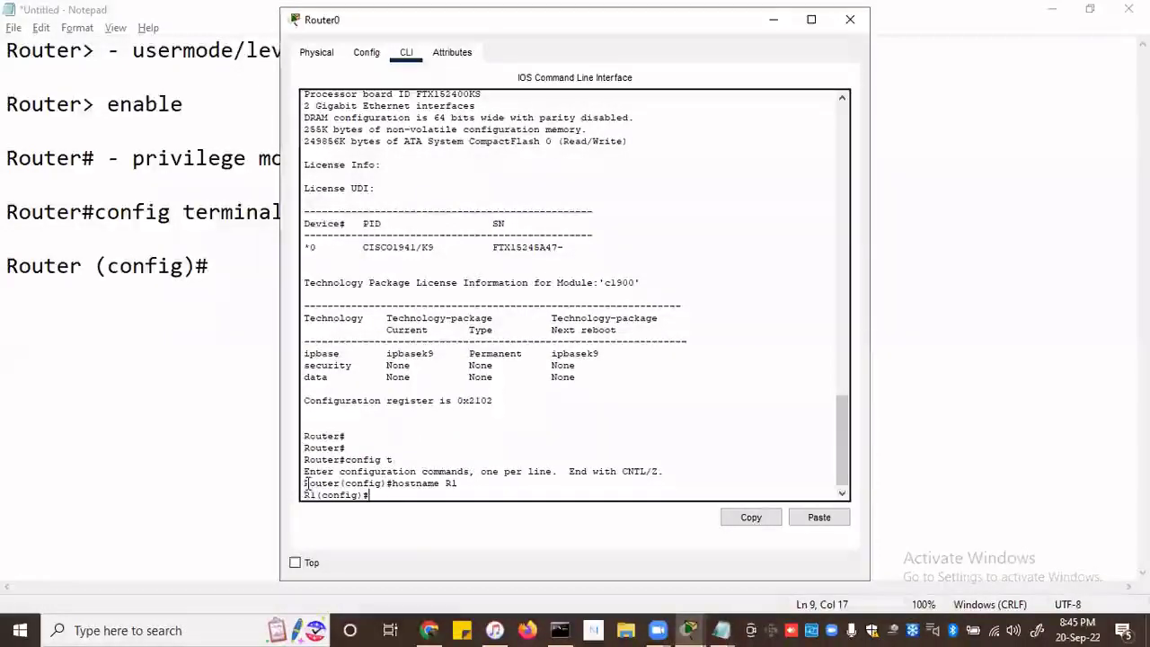
pyautogui.click(377, 495)
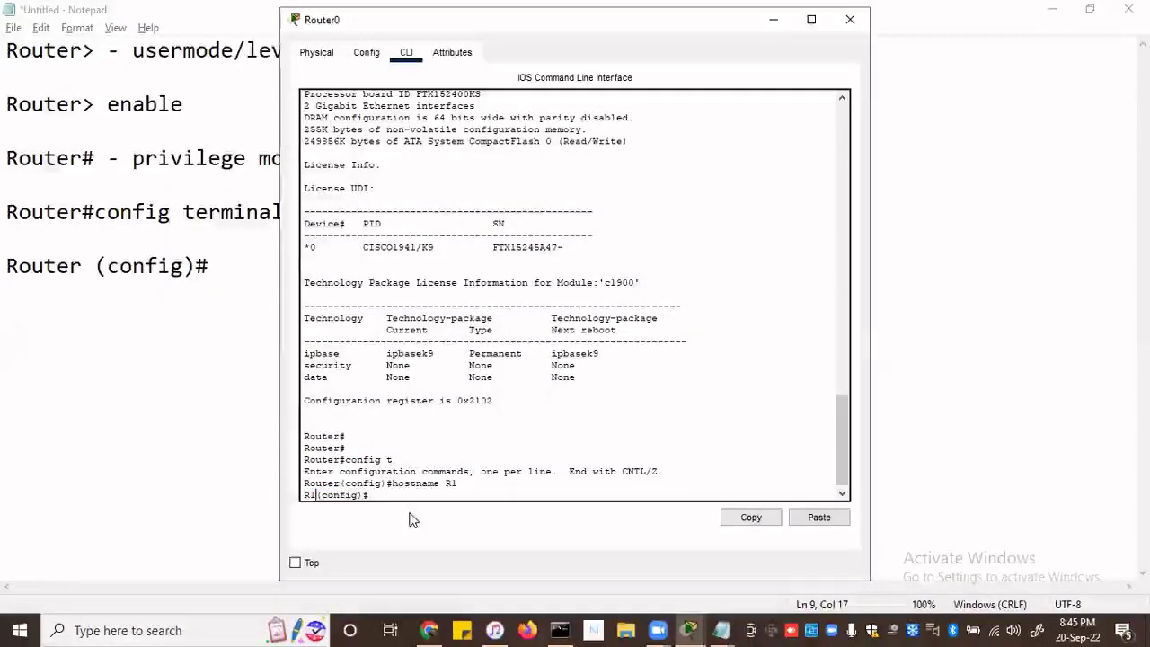
pyautogui.write('HOStname')
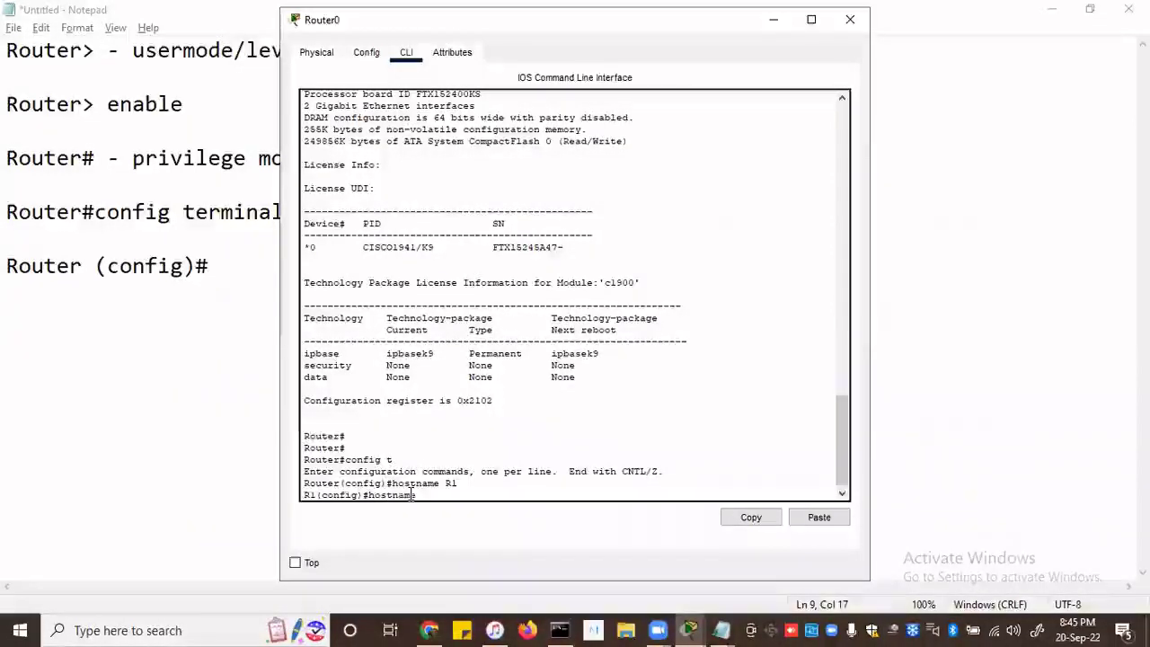
pyautogui.write(' R2')
pyautogui.write('rmi')
pyautogui.write('Rt')
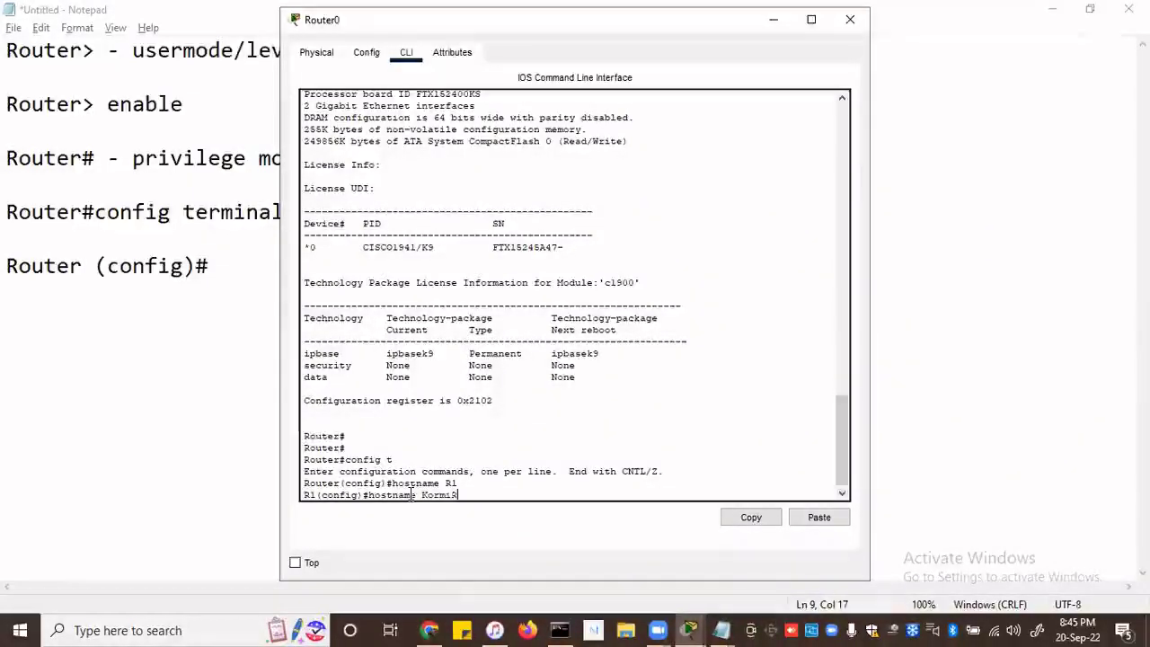
pyautogui.press('BackSpace')
pyautogui.press('BackSpace')
pyautogui.write('-')
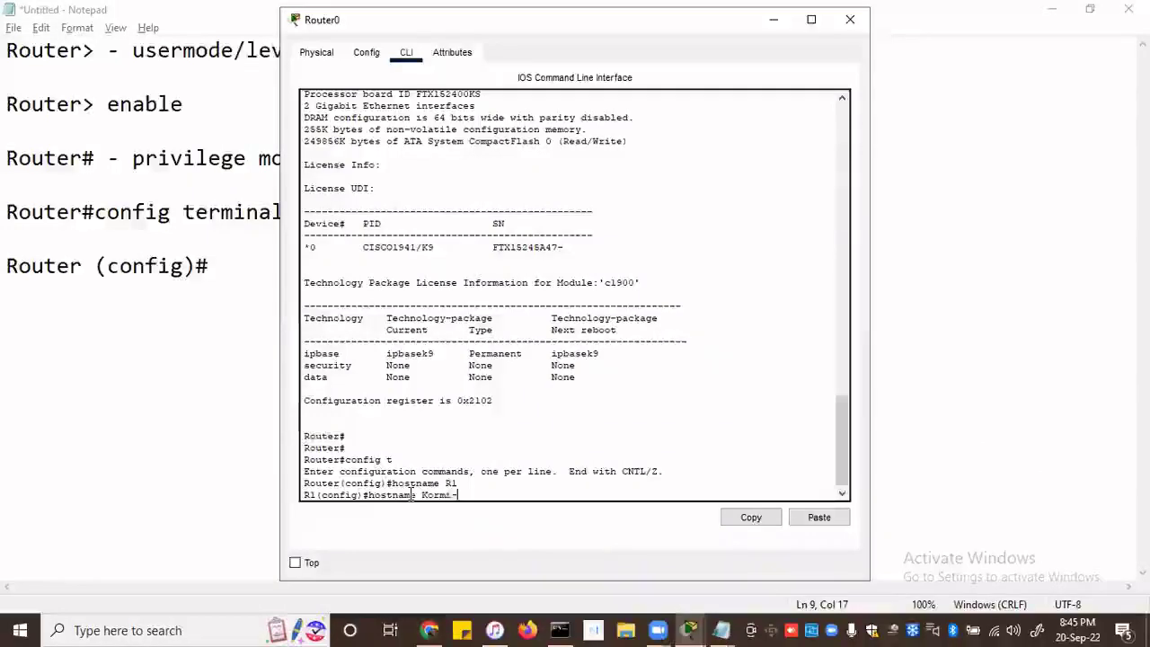
pyautogui.write('R')
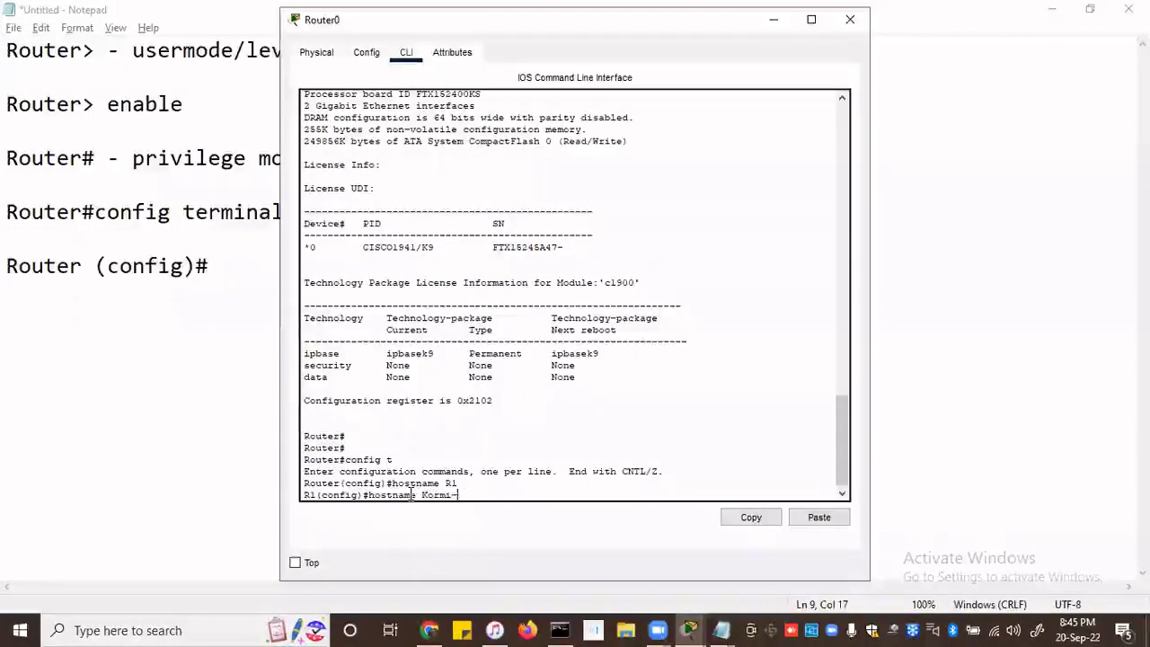
pyautogui.write('T')
pyautogui.press('Return')
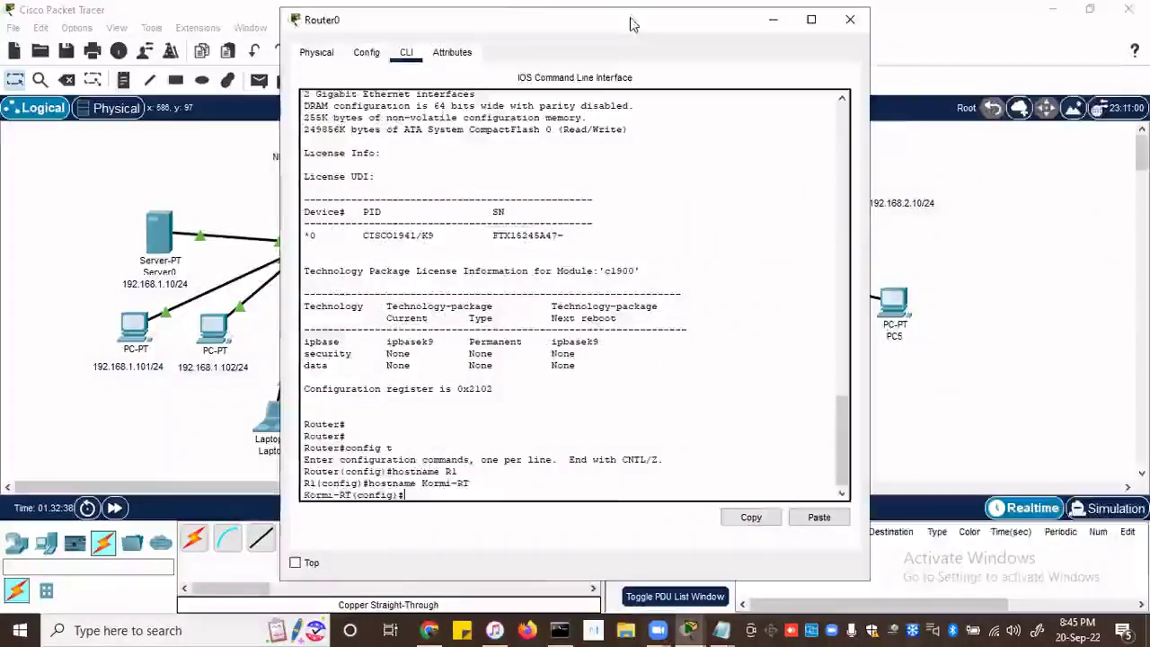
# Move the Router0 console aside to view the network topology, then bring the console back
pyautogui.moveTo(629, 9); pyautogui.dragTo(898, 7)
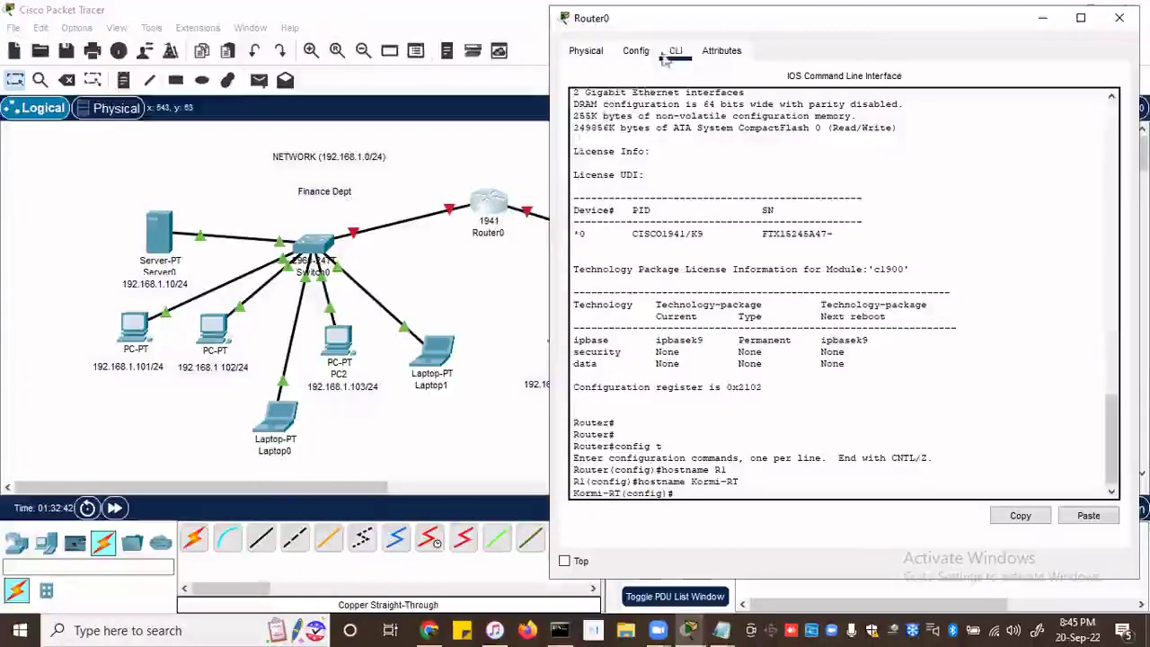
pyautogui.click(501, 142)
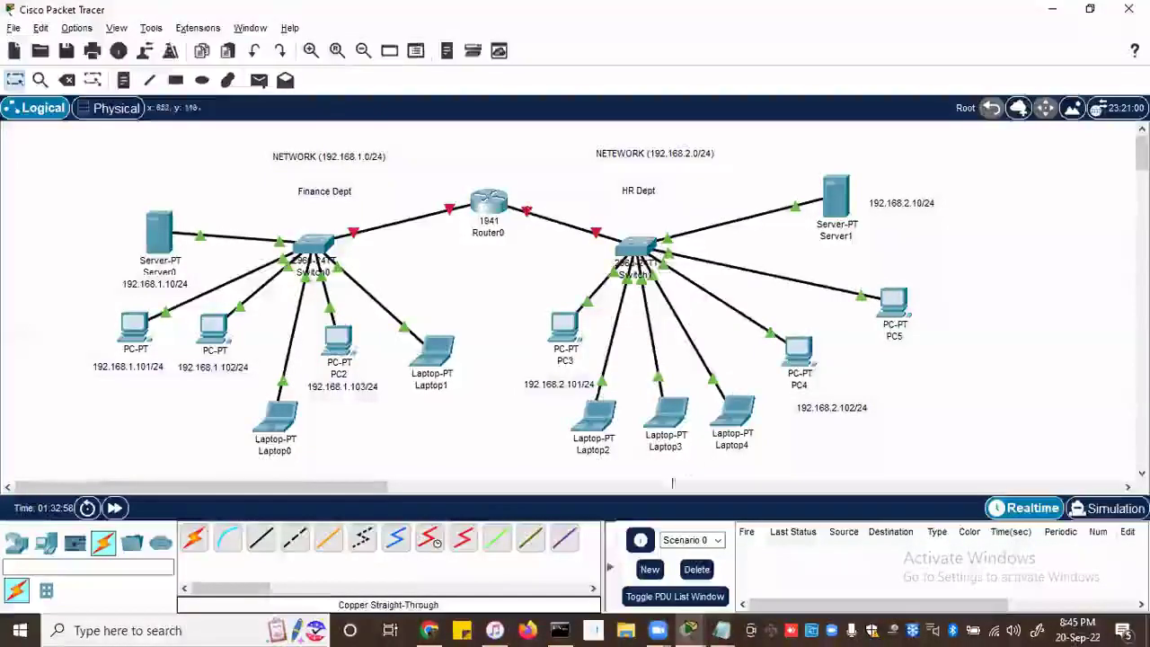
pyautogui.moveTo(687, 629)
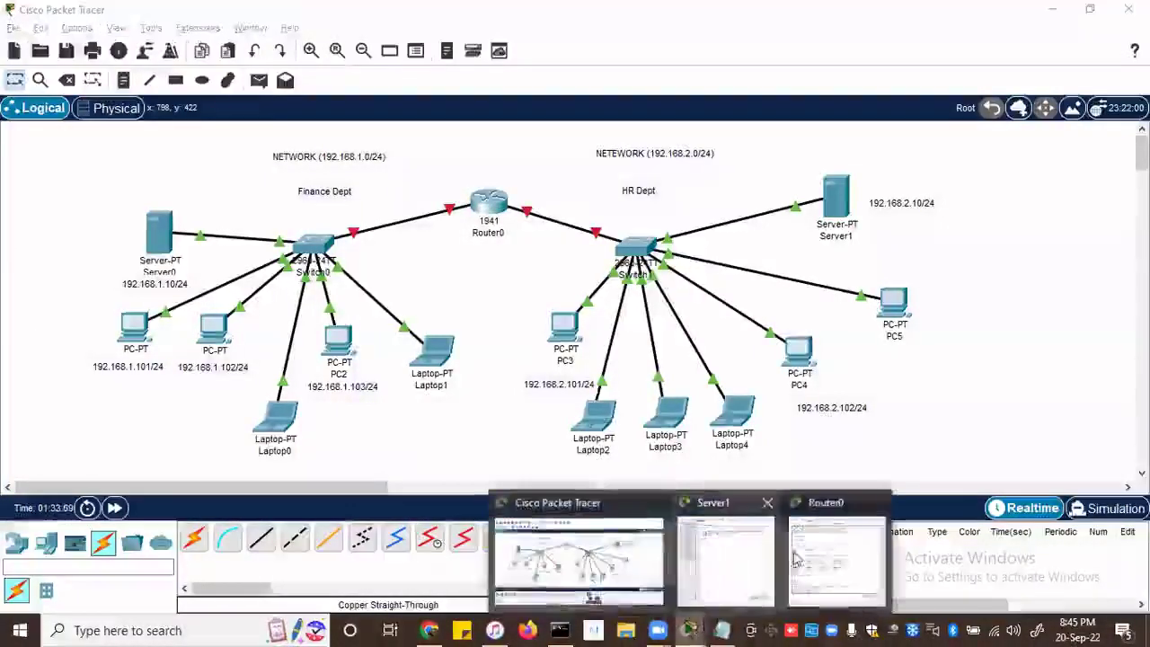
pyautogui.click(836, 548)
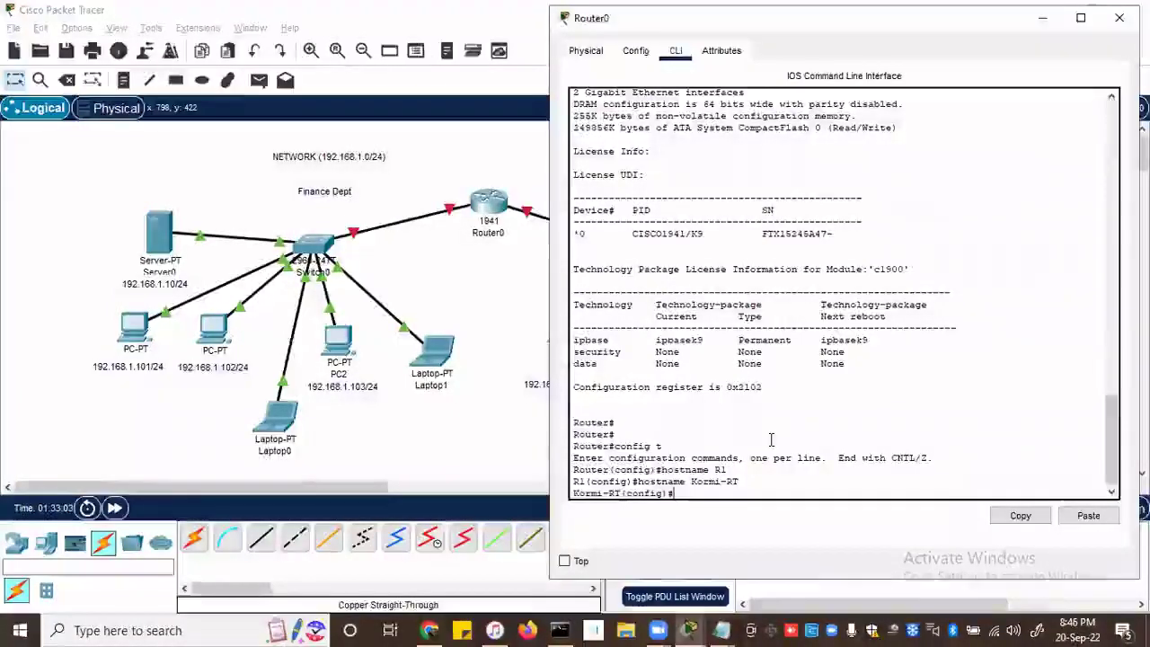
# Enable GigabitEthernet0/0 with no shutdown so its link to the Finance Dept switch comes up
pyautogui.write('IN')
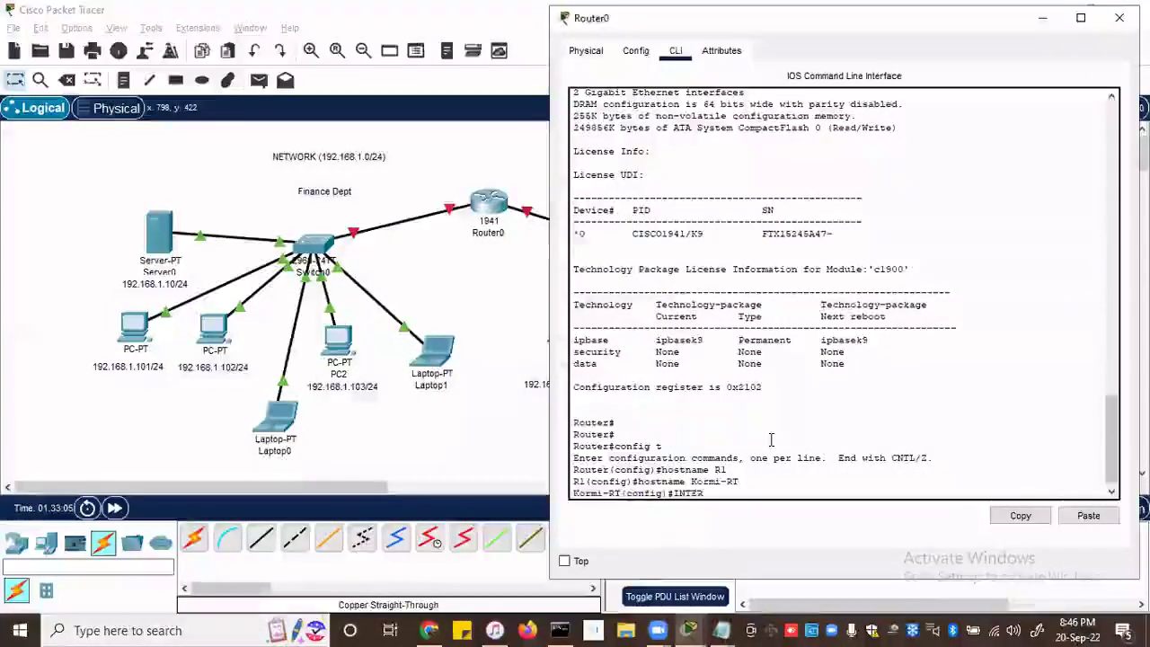
pyautogui.write('ter')
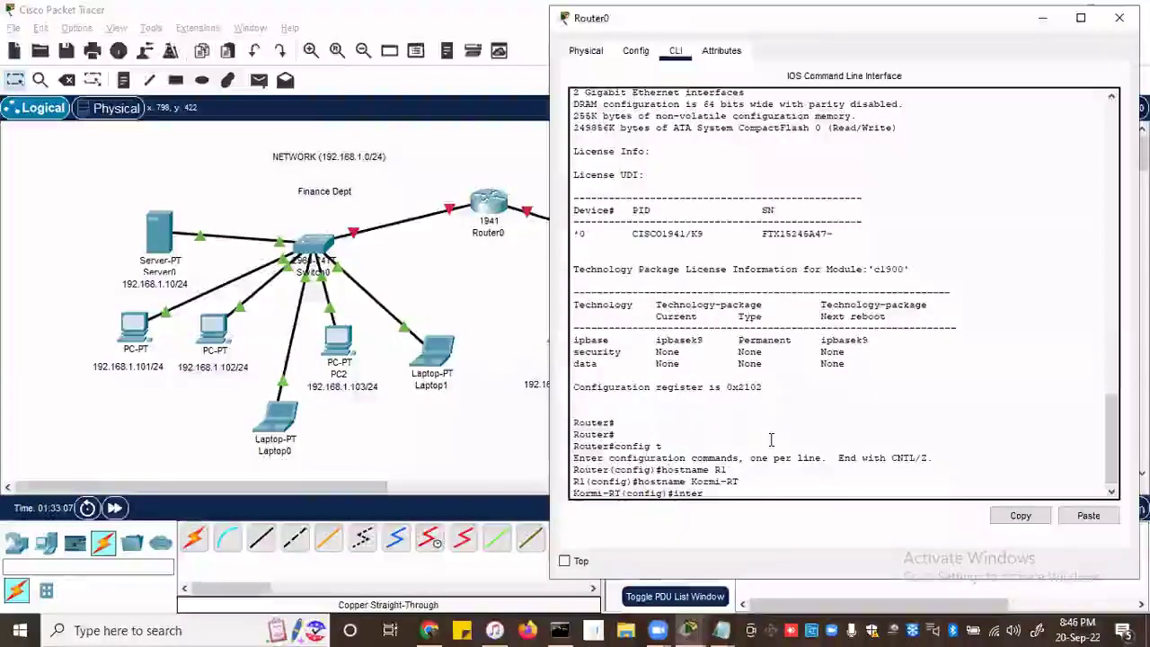
pyautogui.write(' s0')
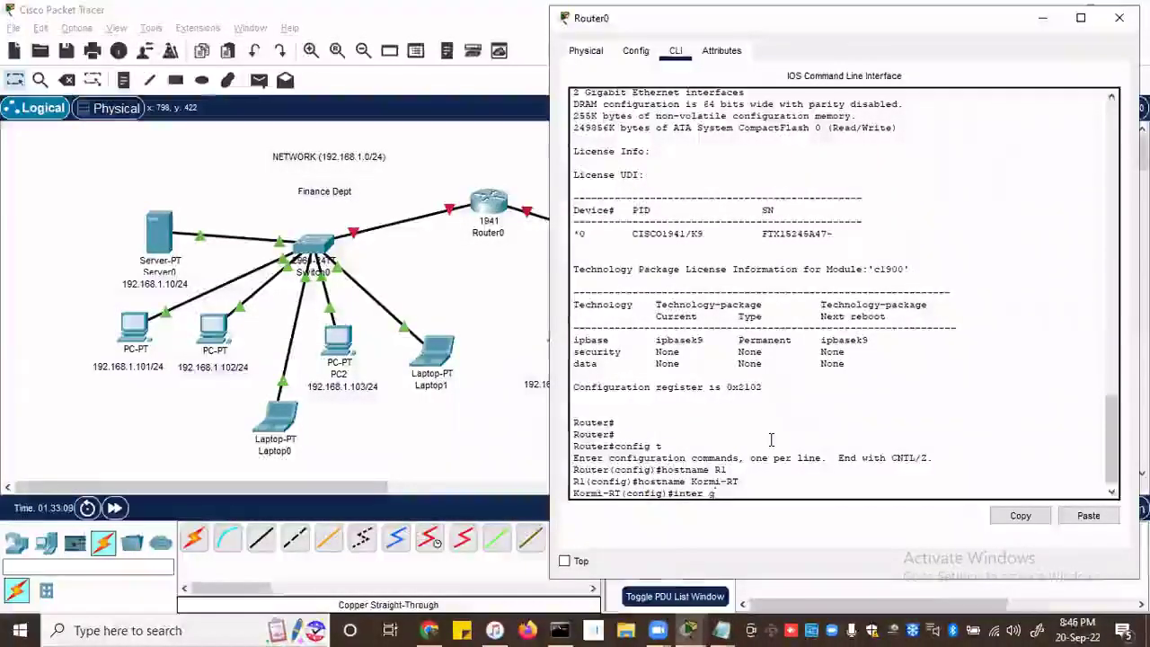
pyautogui.write('/')
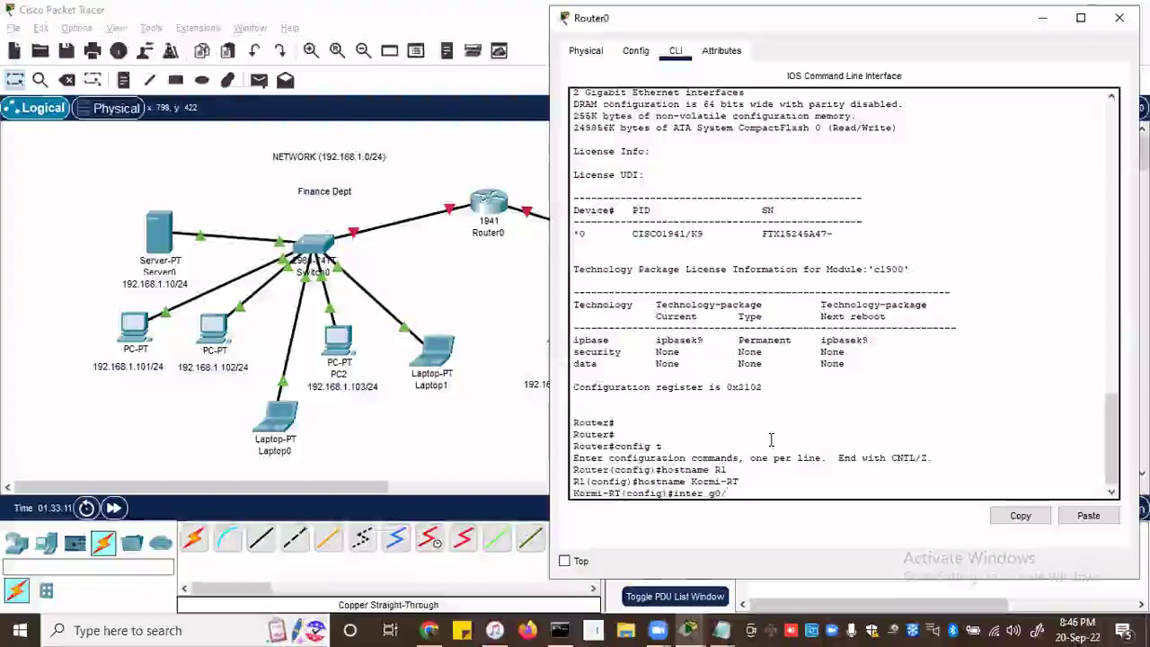
pyautogui.write('0')
pyautogui.press('Return')
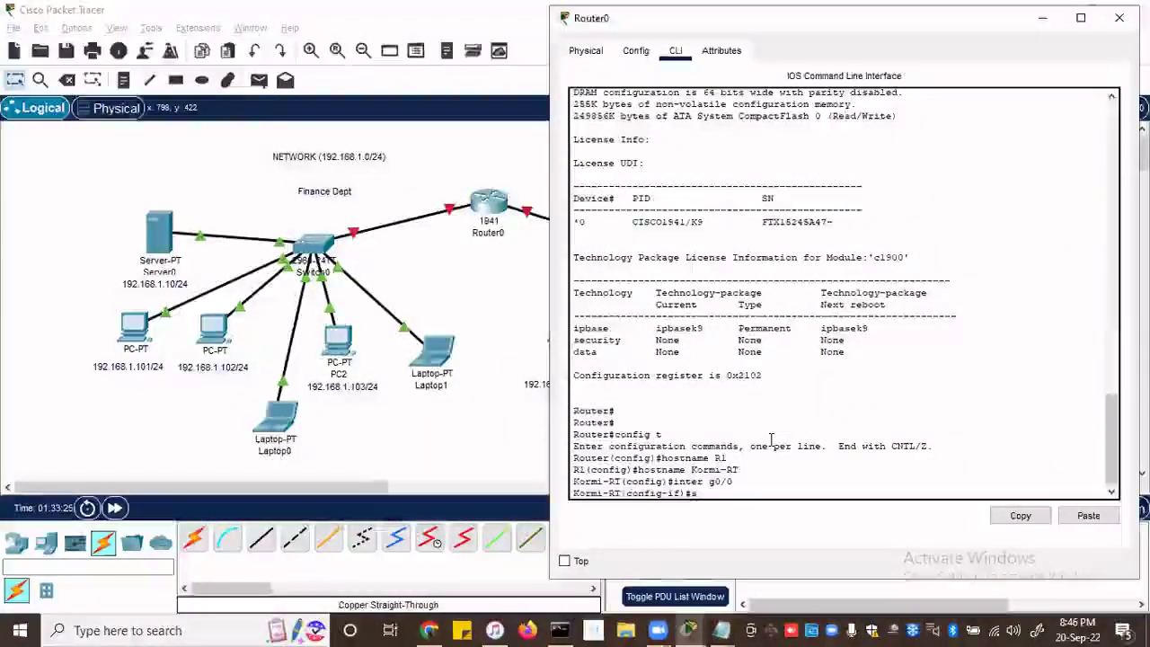
pyautogui.write('no sh')
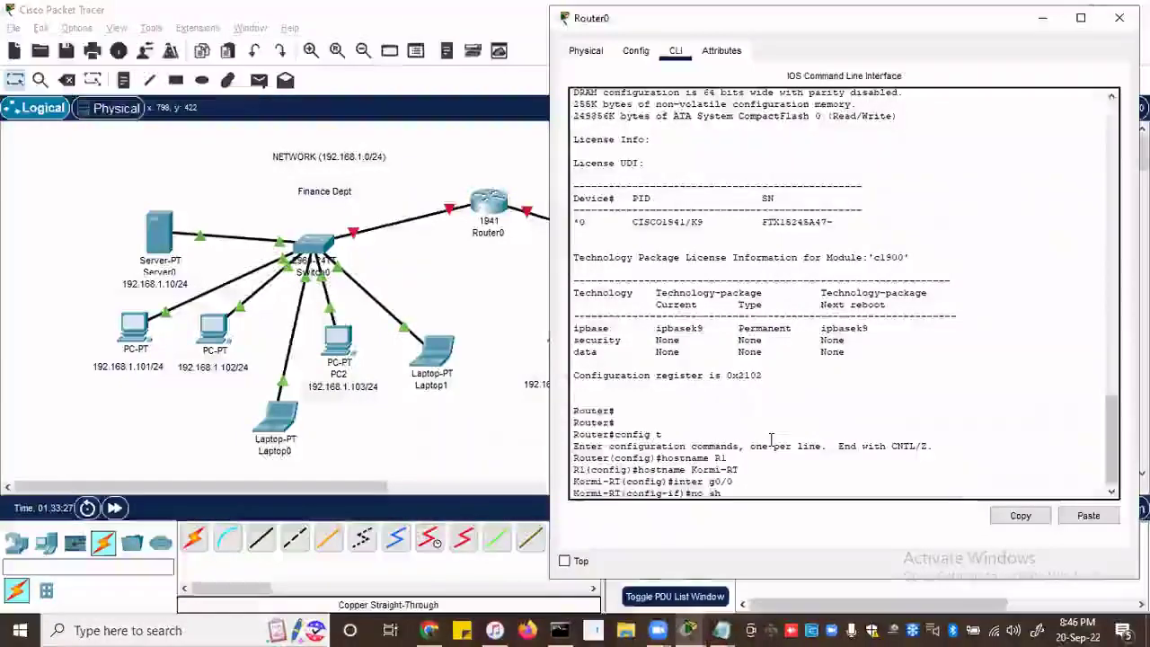
pyautogui.write('utdown')
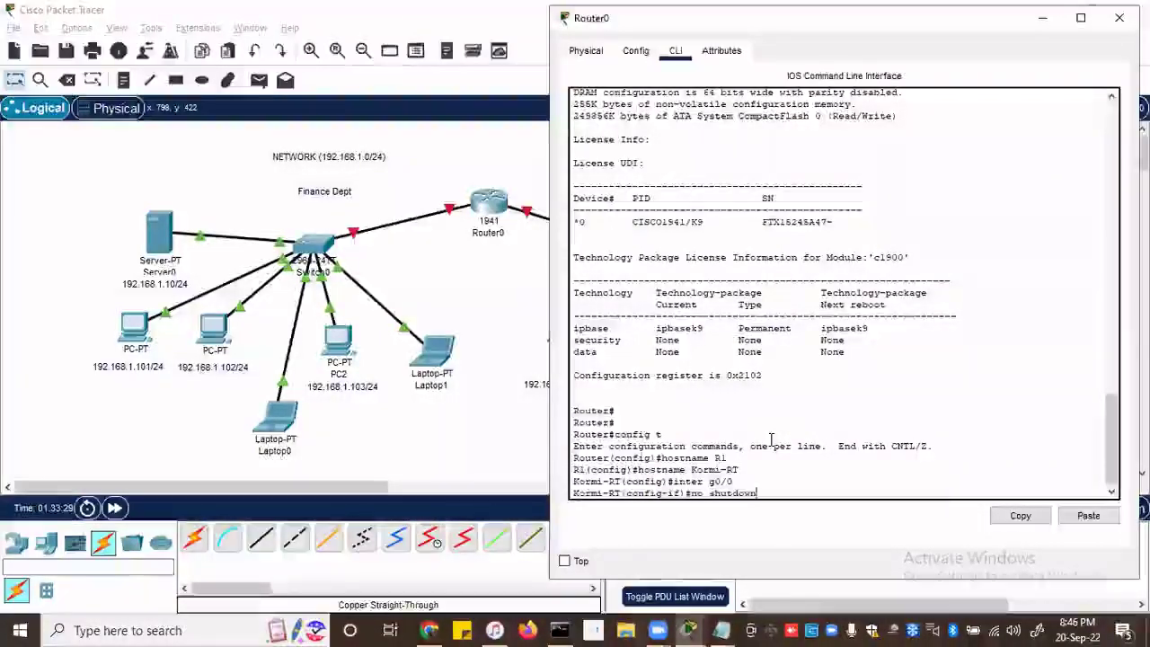
pyautogui.press('Return')
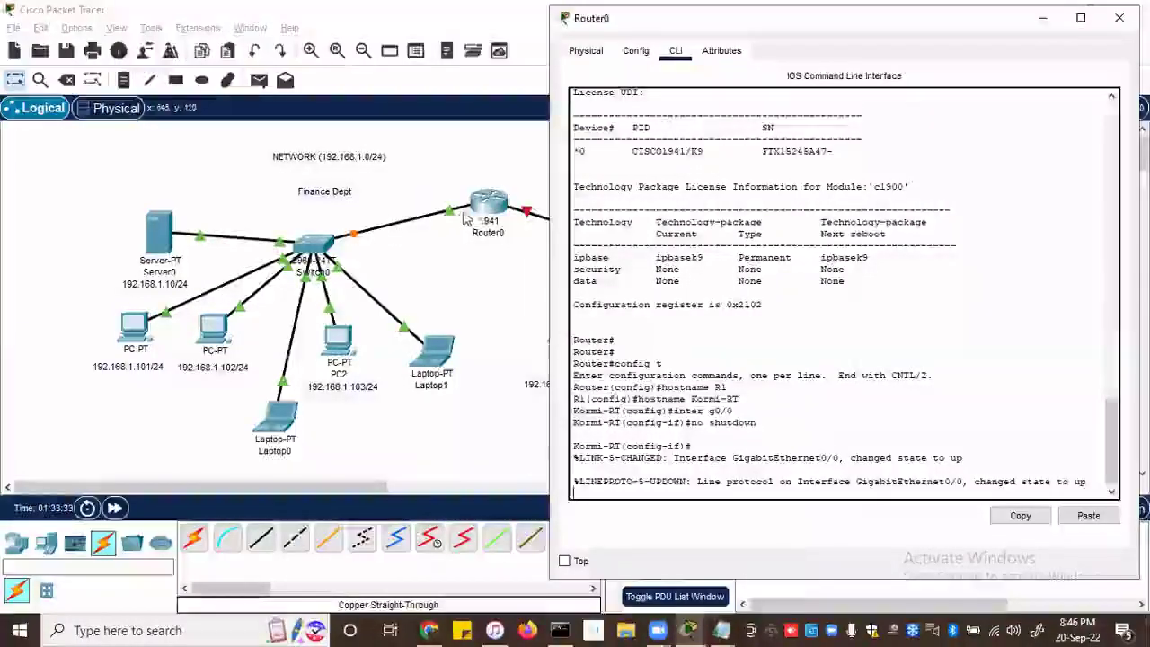
pyautogui.click(853, 338)
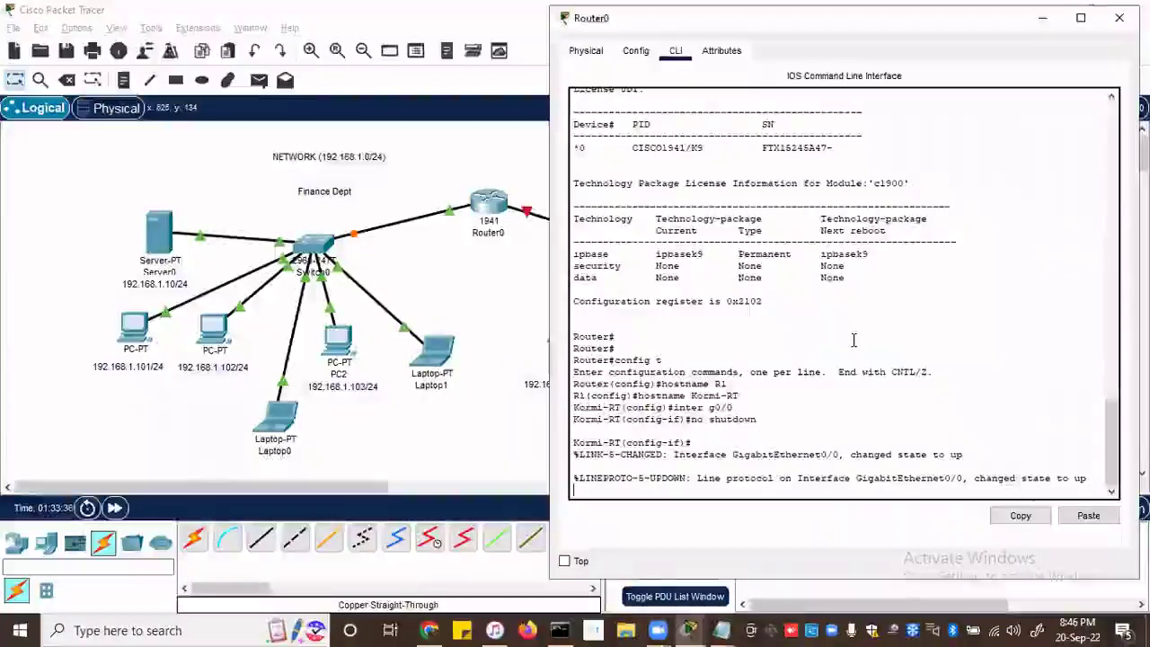
pyautogui.press('Return')
pyautogui.press('Return')
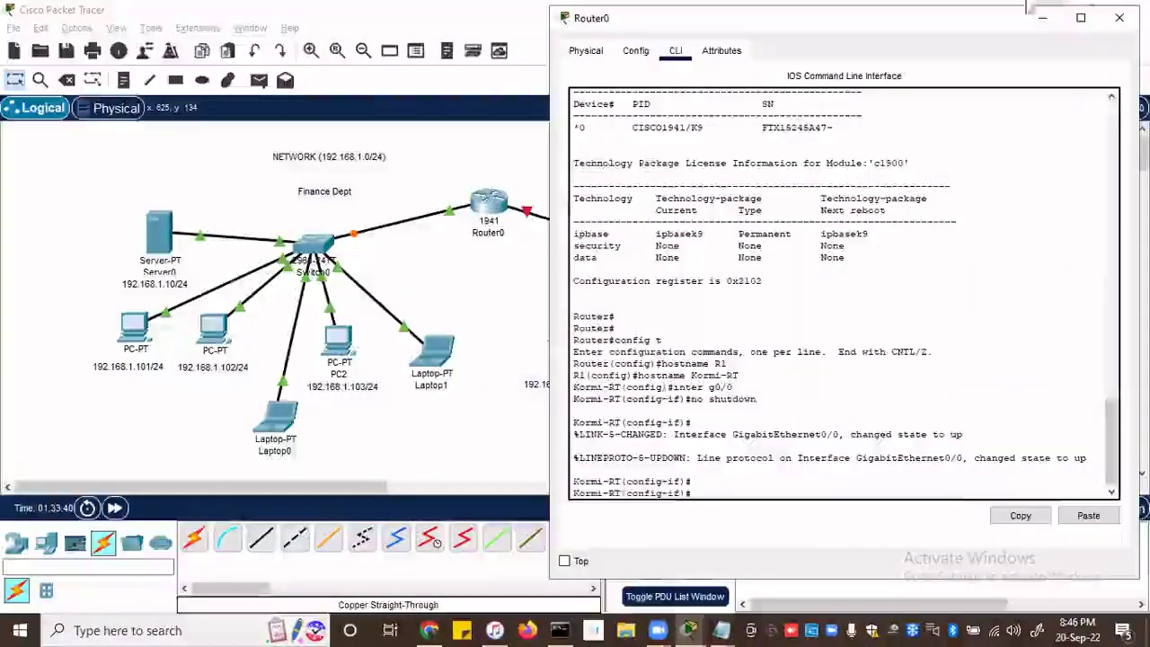
pyautogui.moveTo(952, 27); pyautogui.dragTo(1073, 22)
# Enable GigabitEthernet0/1 with no shutdown, then close the Router0 window
pyautogui.write('inter')
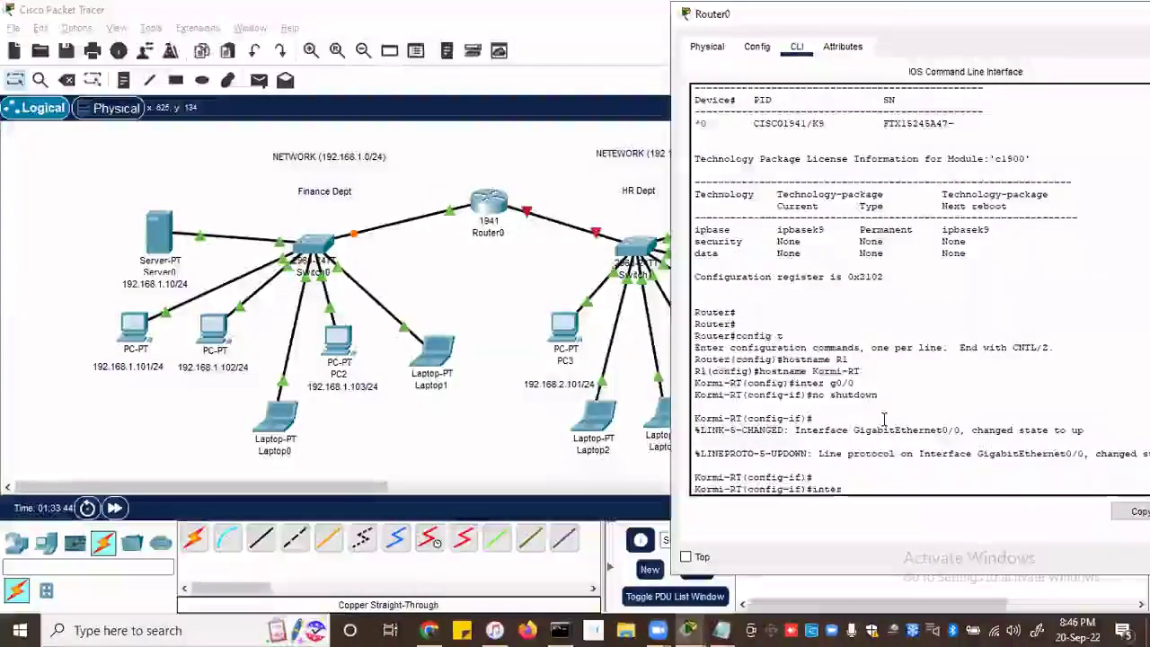
pyautogui.write(' g0')
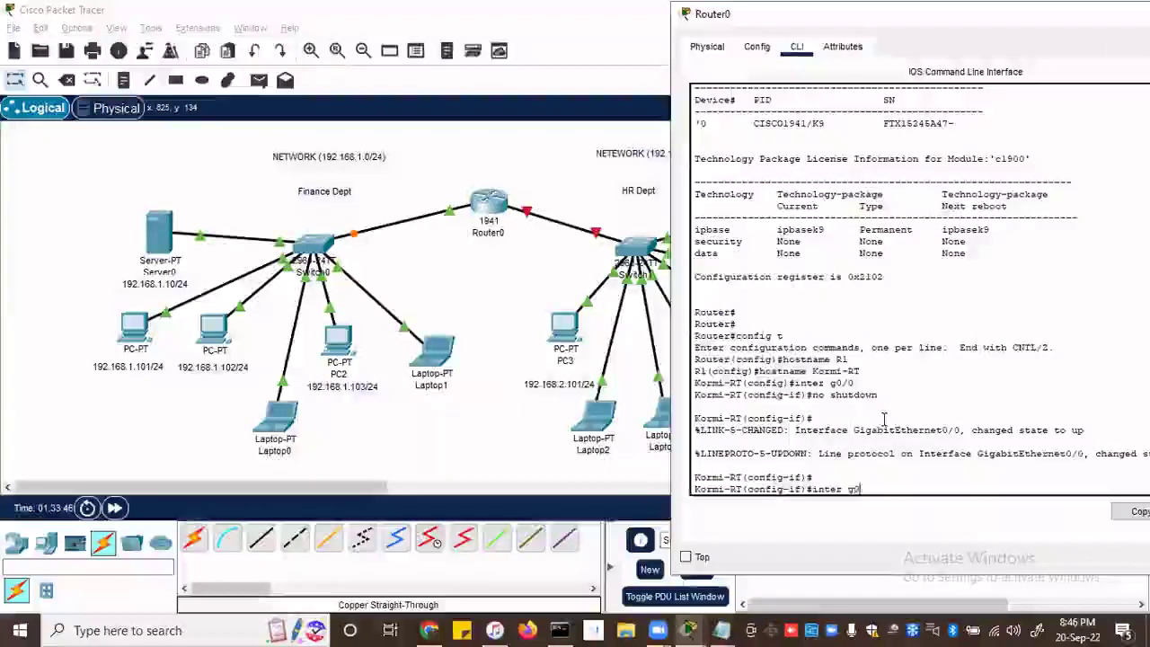
pyautogui.write('/1')
pyautogui.press('Return')
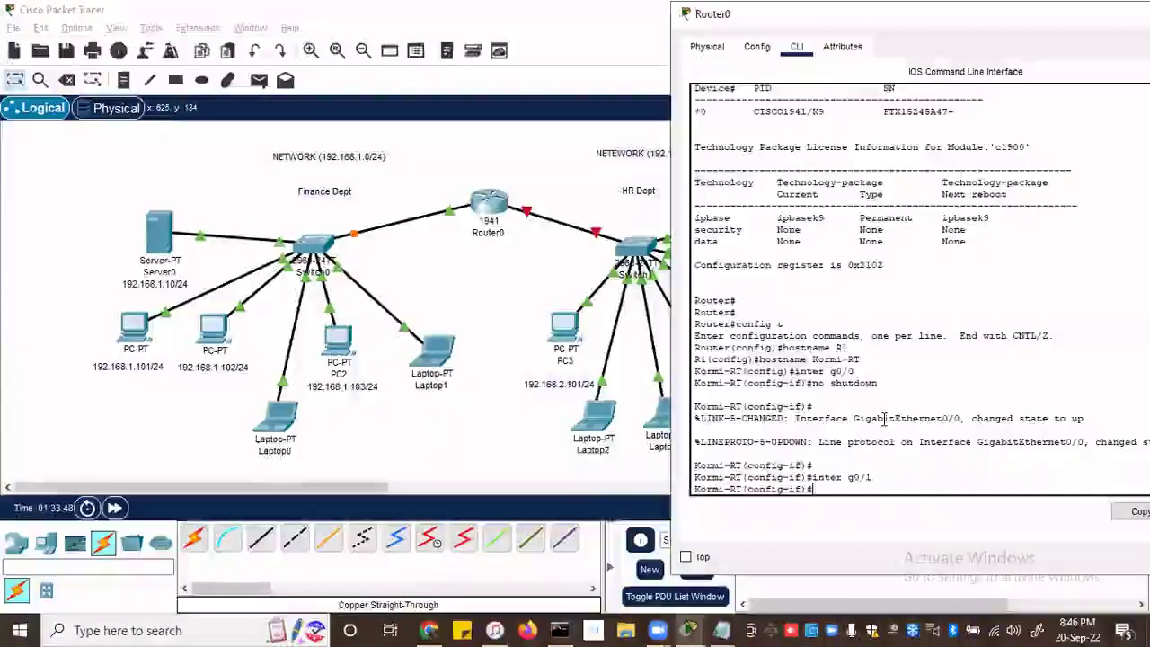
pyautogui.write('no shut')
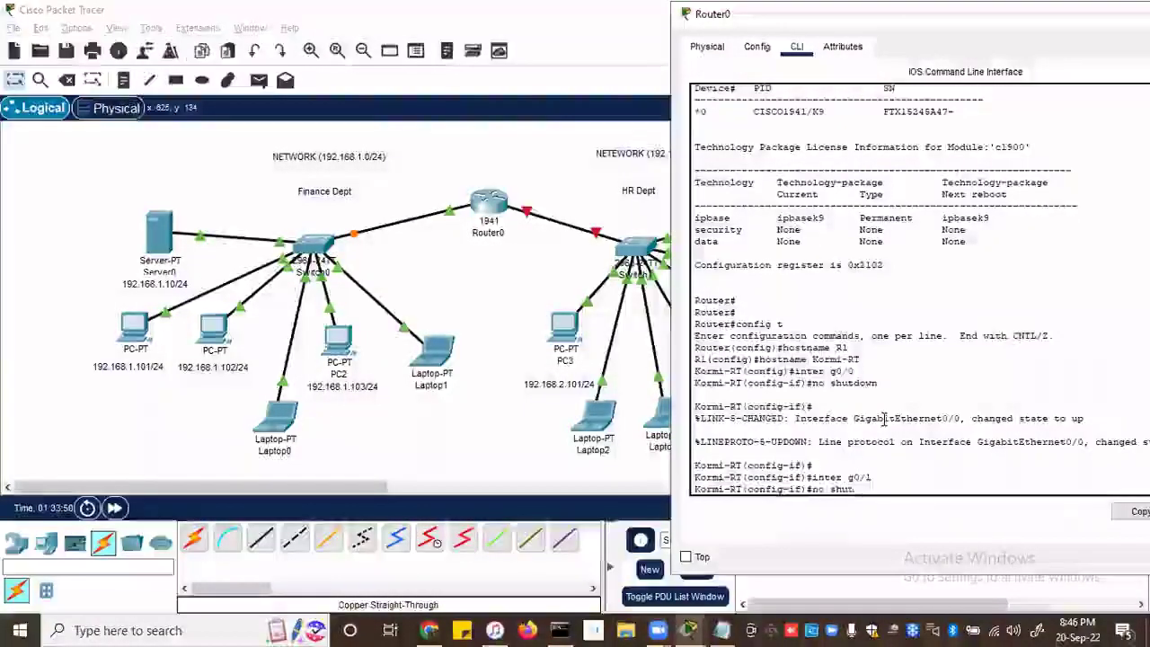
pyautogui.press('Tab')
pyautogui.press('Return')
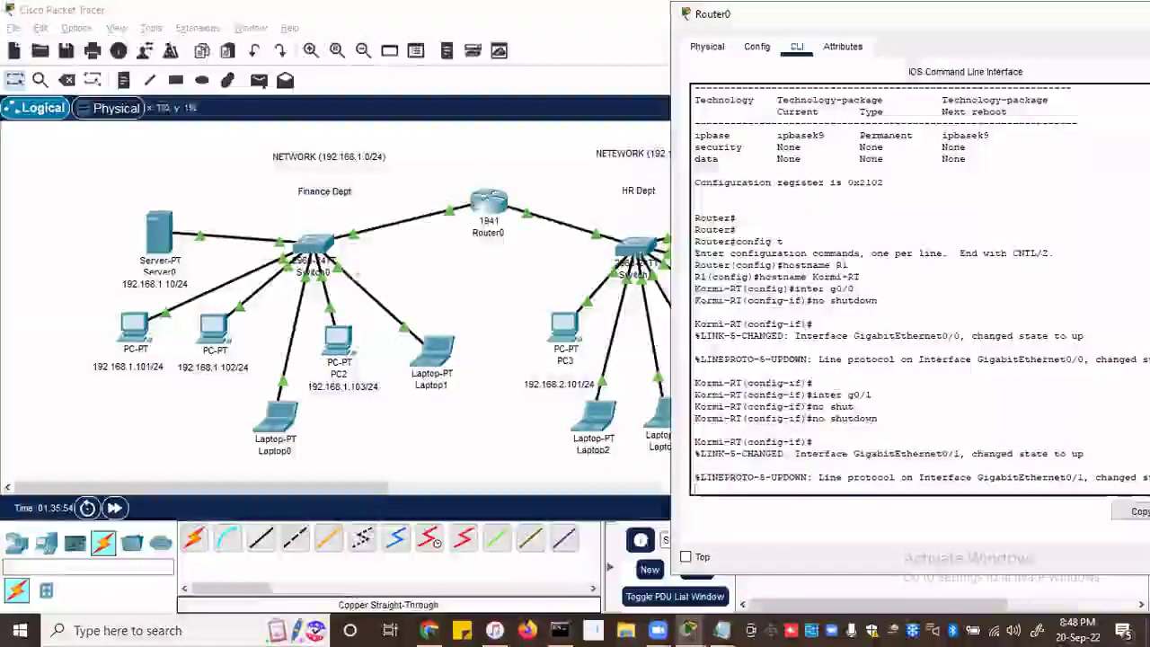
pyautogui.press('Return')
pyautogui.press('Return')
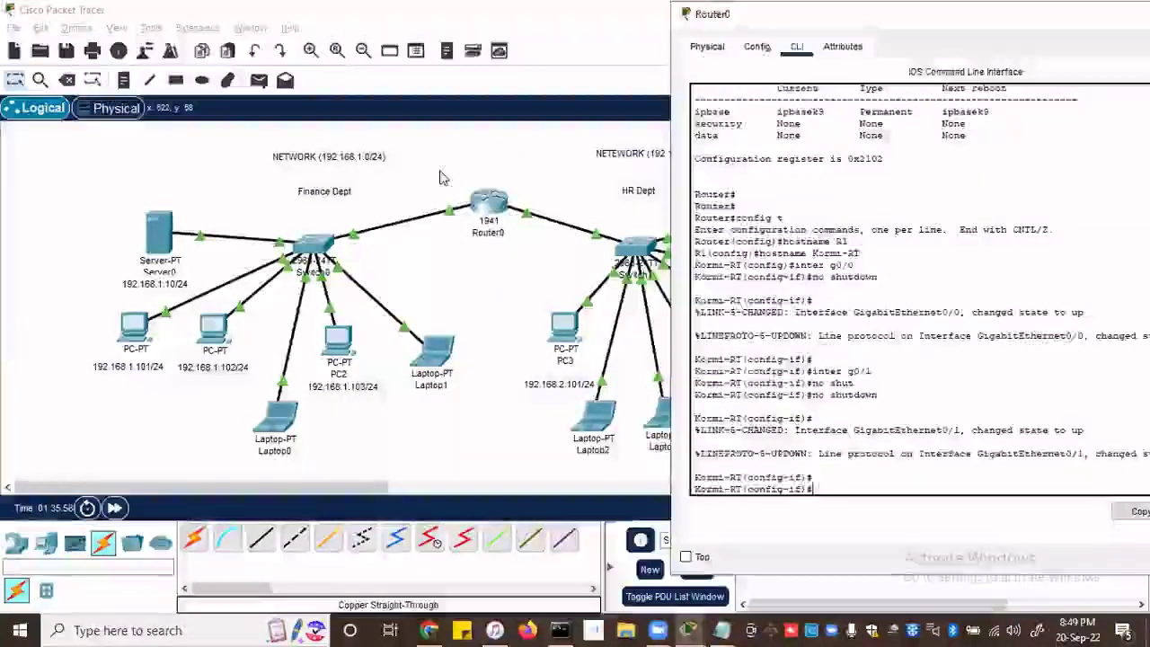
pyautogui.click(224, 106)
# Place a 192.168.1.1/24 note just left of Router0 on the Finance Dept link
pyautogui.click(123, 80)
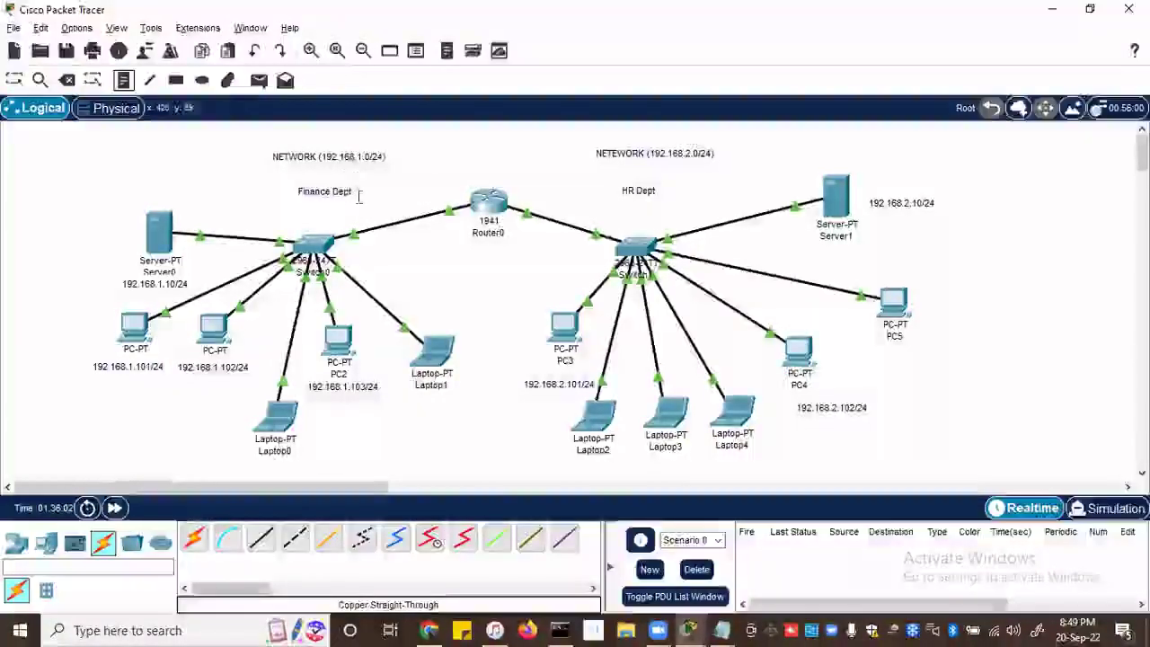
pyautogui.click(431, 192)
pyautogui.write('192.')
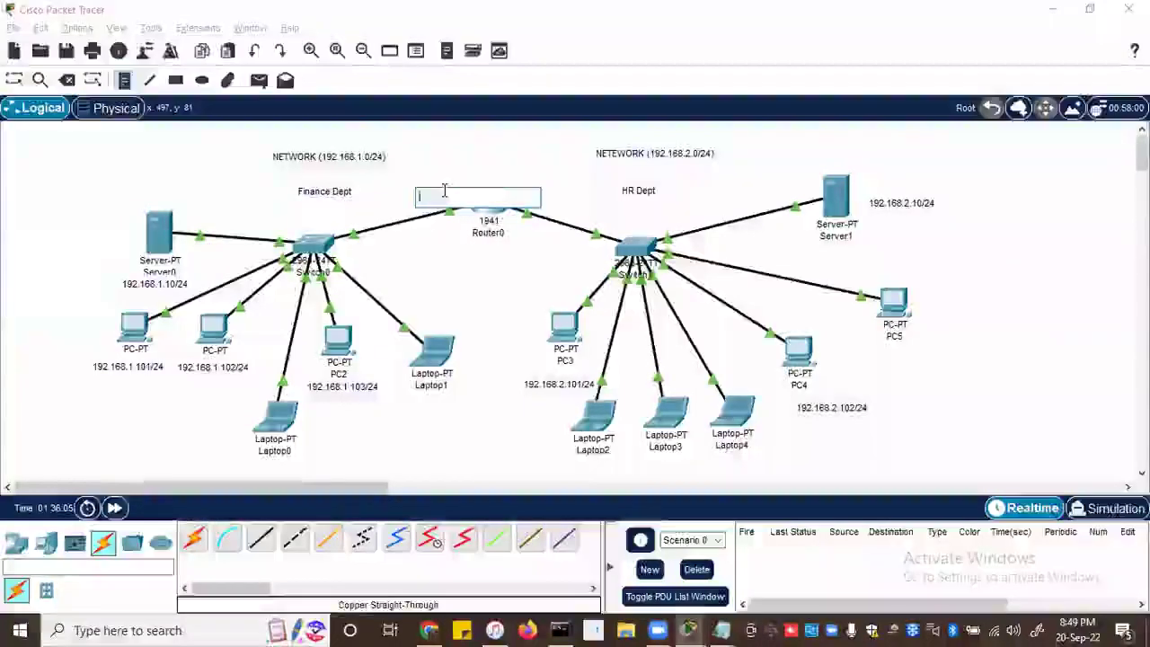
pyautogui.write('168')
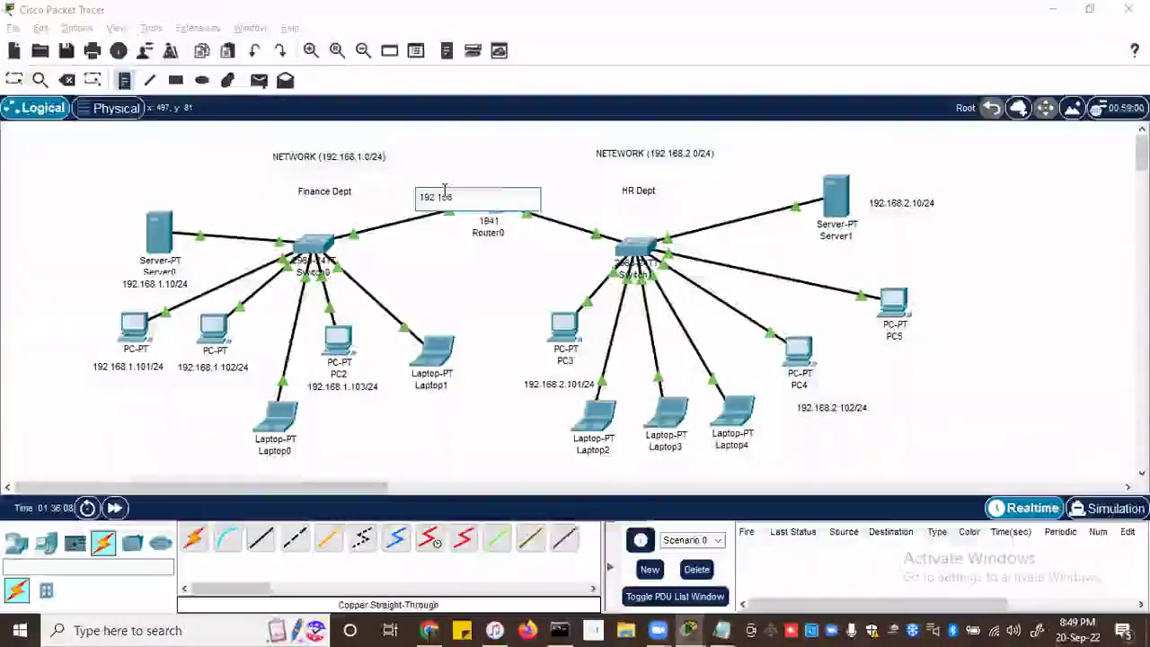
pyautogui.write('.1.1/24')
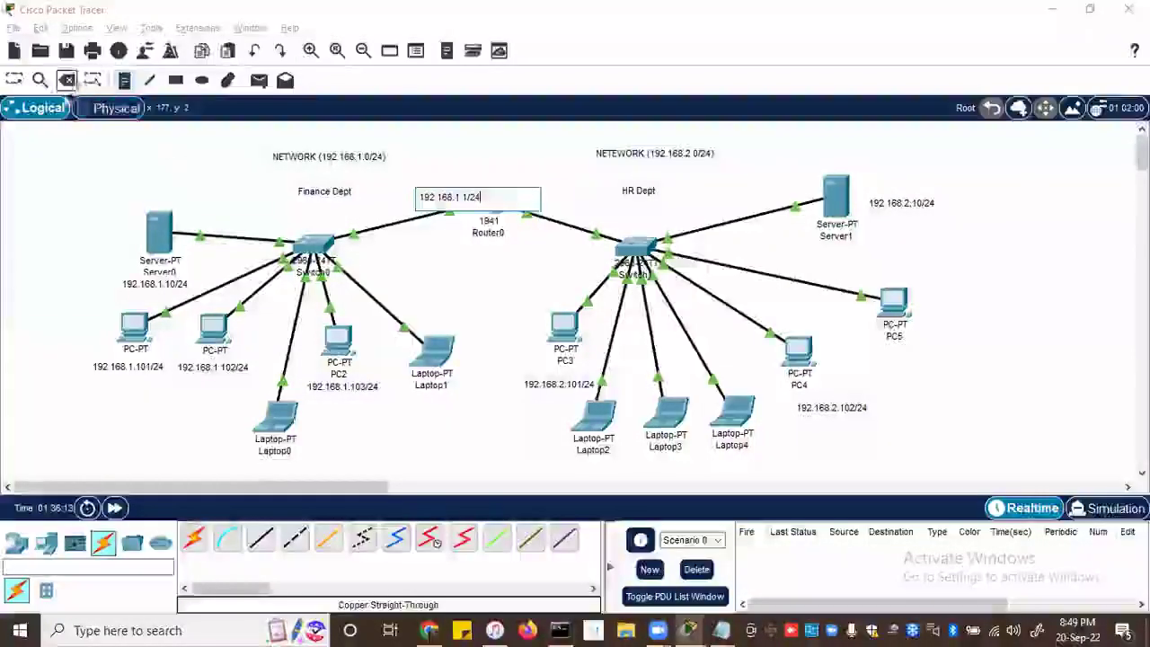
pyautogui.click(198, 135)
pyautogui.moveTo(449, 202)
pyautogui.mouseDown()
pyautogui.moveTo(429, 186)
pyautogui.moveTo(449, 209)
pyautogui.mouseUp()
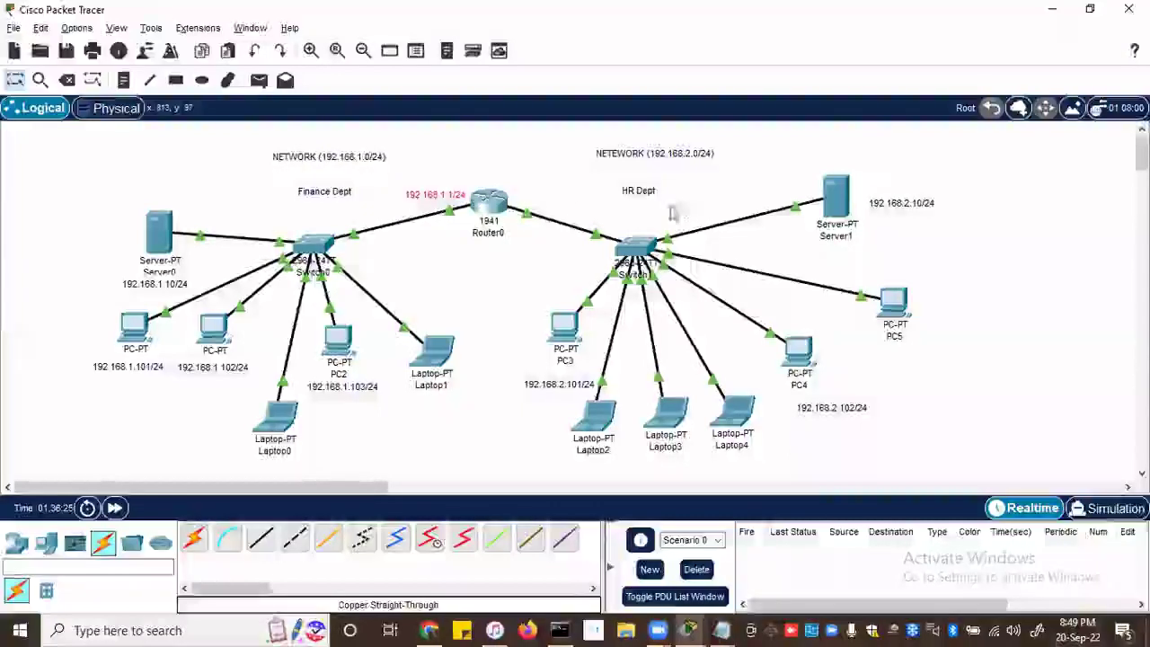
# Place a 192.168.2.1/24 note right of Router0 and raise both gateway labels slightly
pyautogui.click(125, 81)
pyautogui.click(515, 194)
pyautogui.write('192.168')
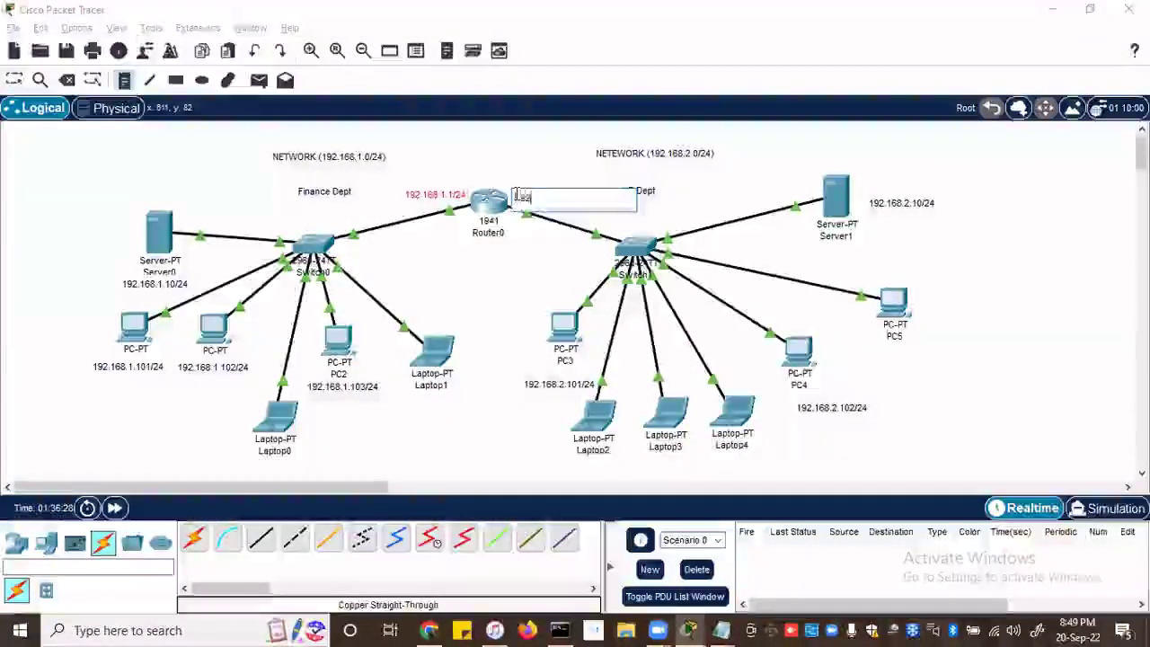
pyautogui.write('.2')
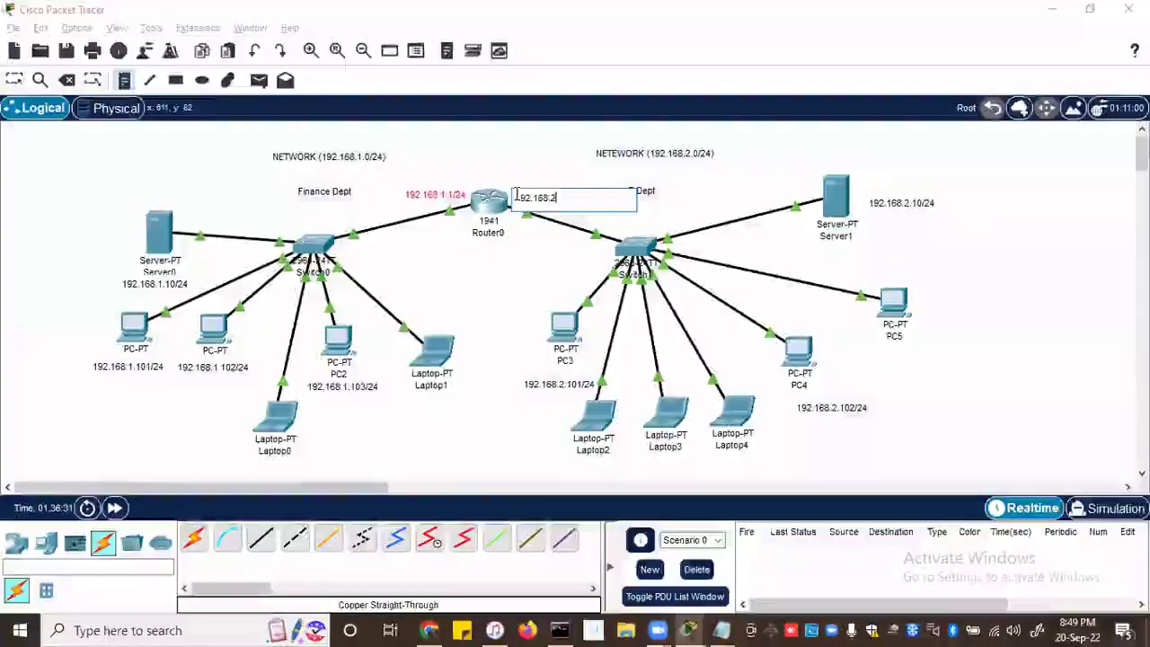
pyautogui.write('.1/24')
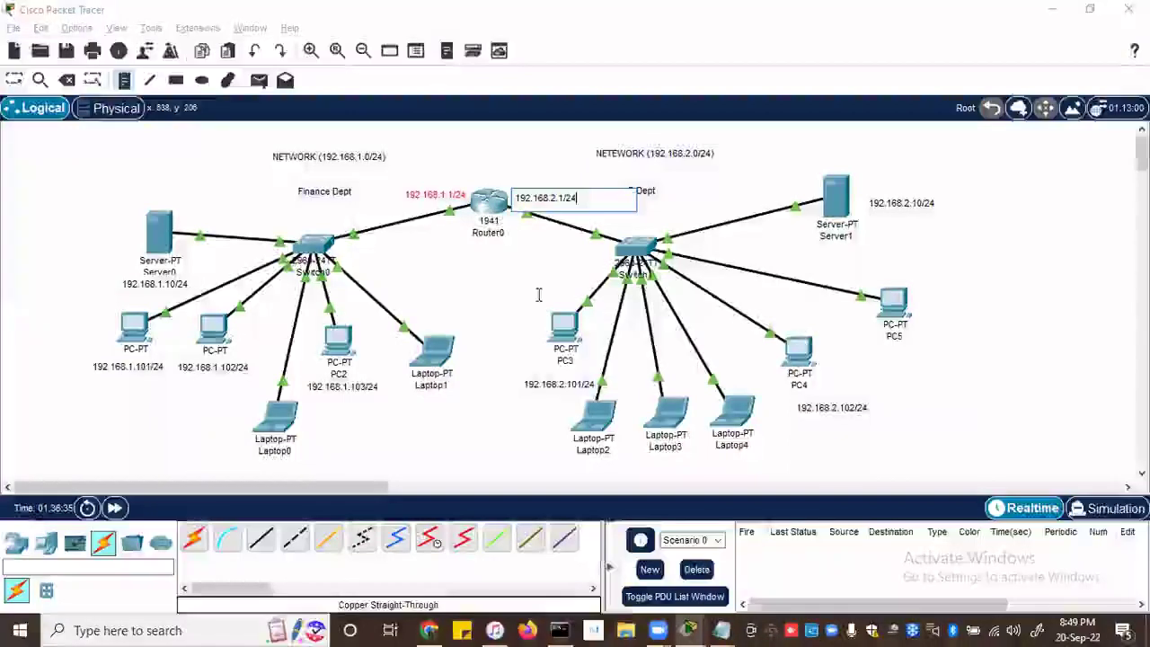
pyautogui.press('Escape')
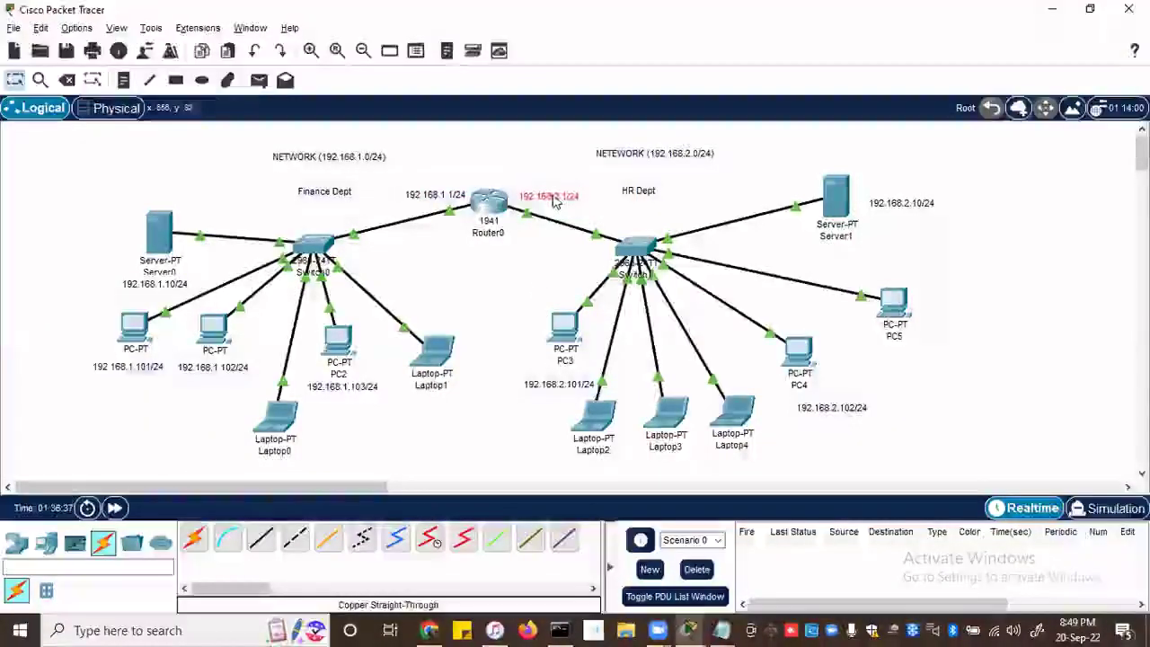
pyautogui.moveTo(442, 199); pyautogui.dragTo(442, 194)
pyautogui.moveTo(535, 196); pyautogui.dragTo(535, 188)
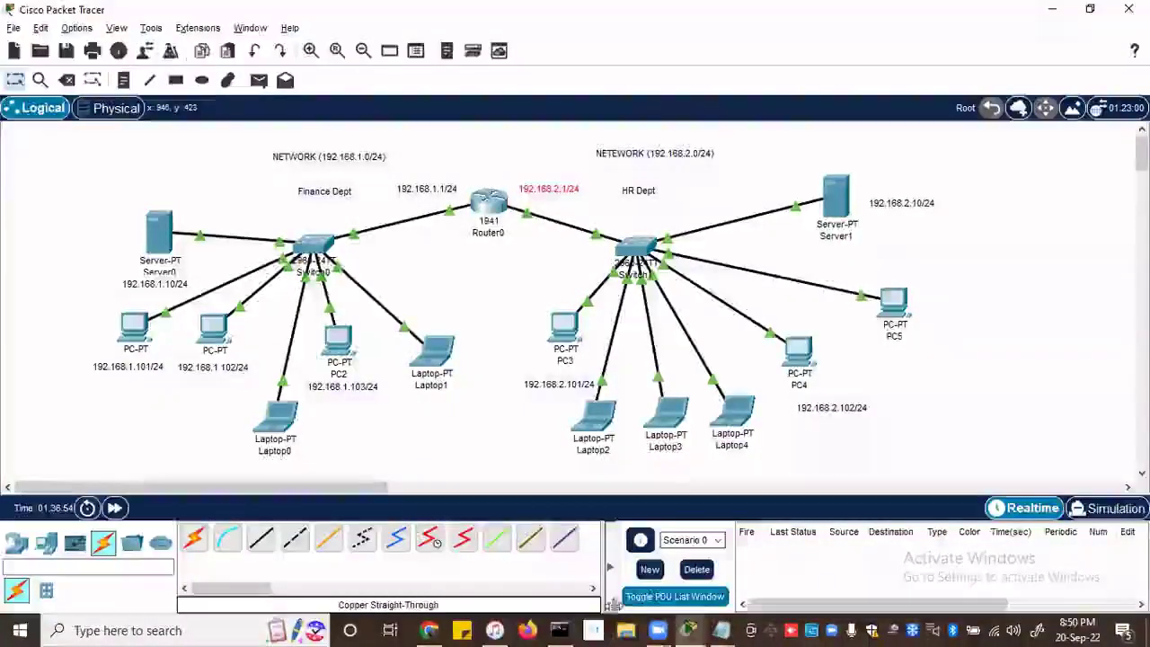
# Reopen Router0's CLI and give interface G0/0 the address 192.168.1.1 255.255.255.0
pyautogui.moveTo(688, 630)
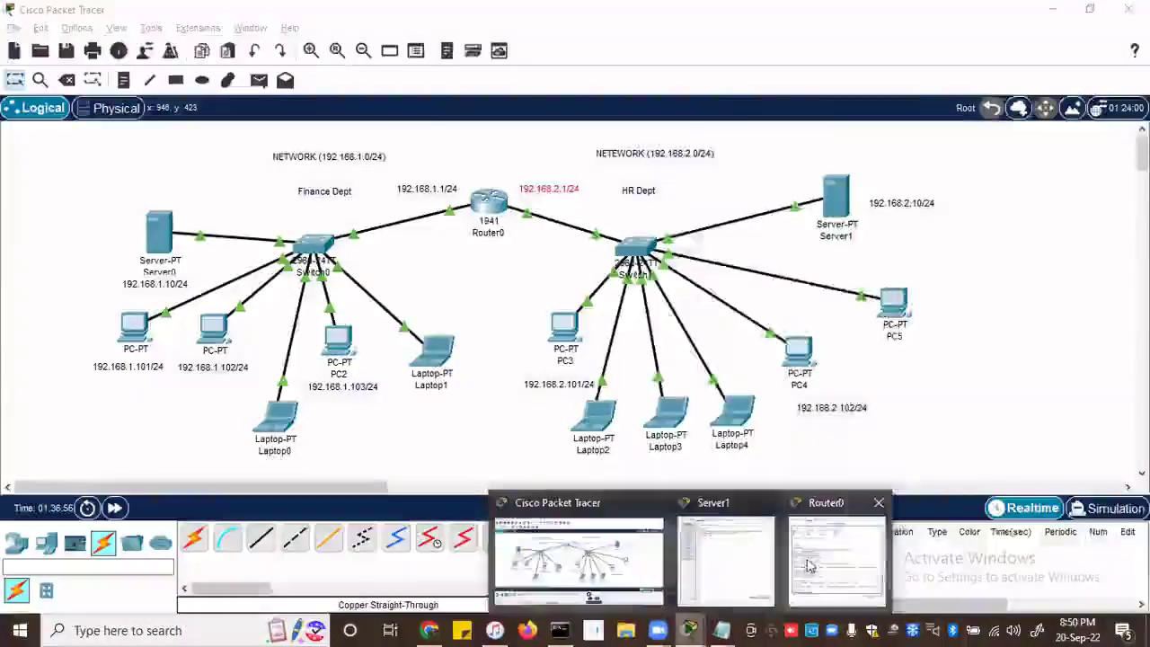
pyautogui.click(831, 550)
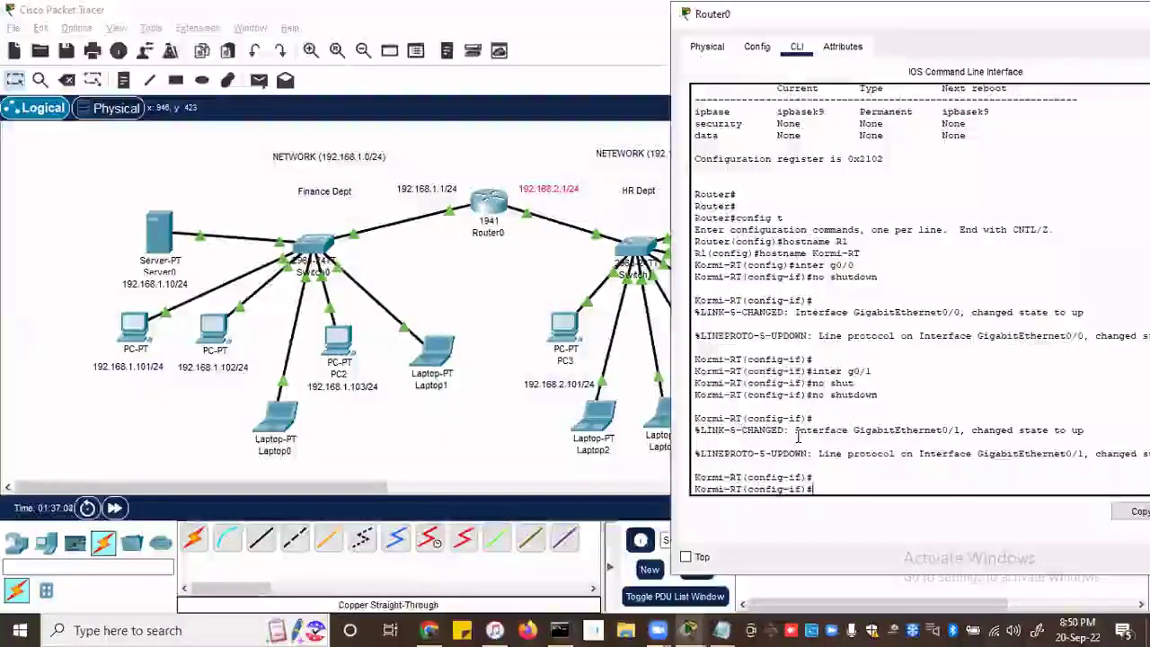
pyautogui.write('inter g0/0')
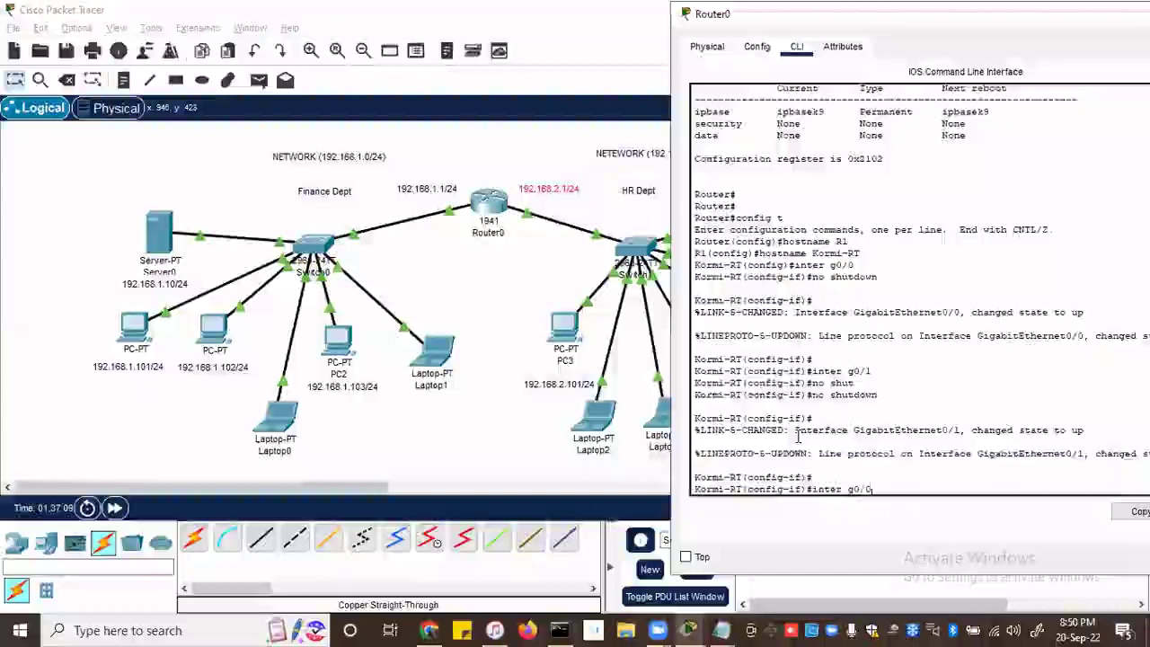
pyautogui.press('Return')
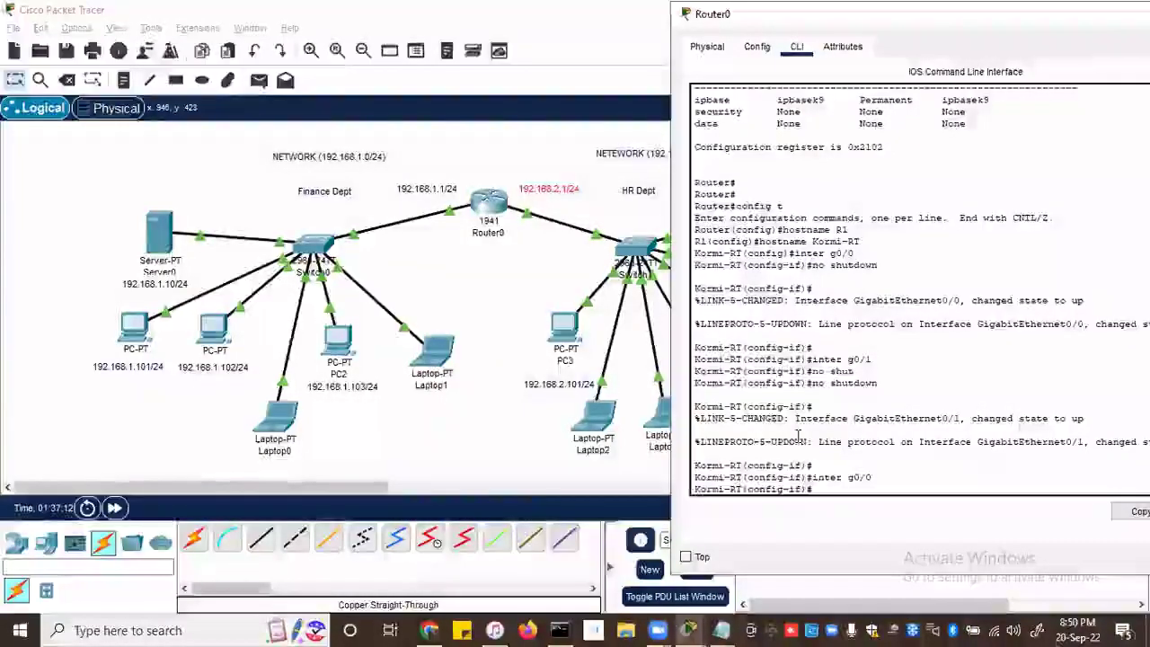
pyautogui.write('ip add')
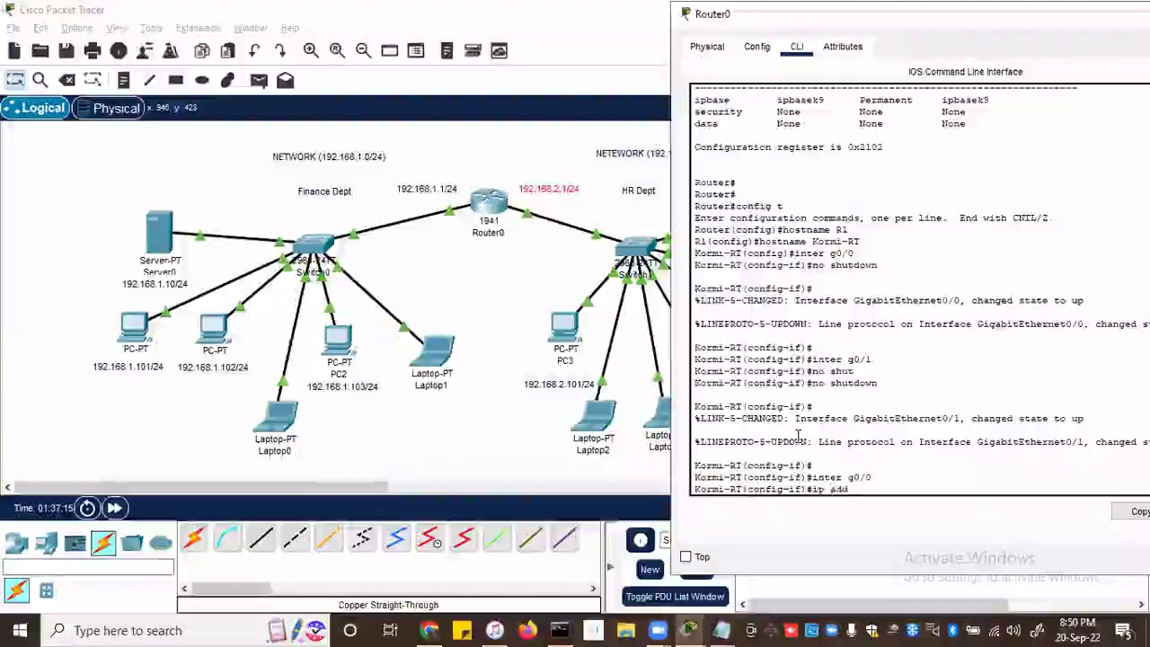
pyautogui.write('ress')
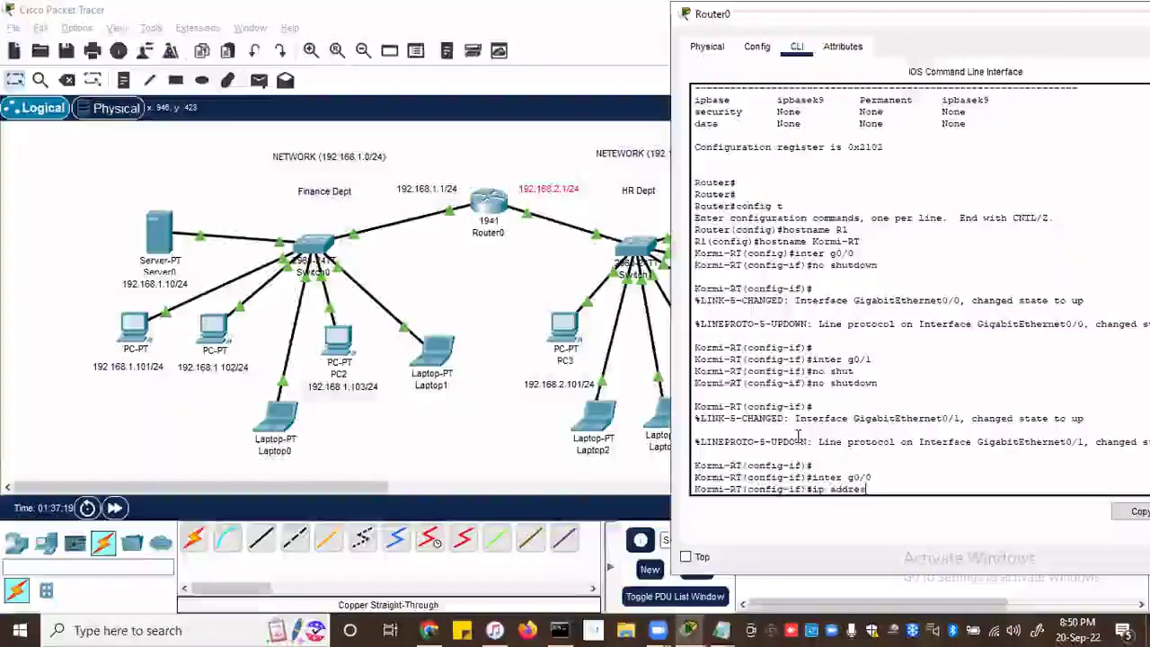
pyautogui.write(' 192.1')
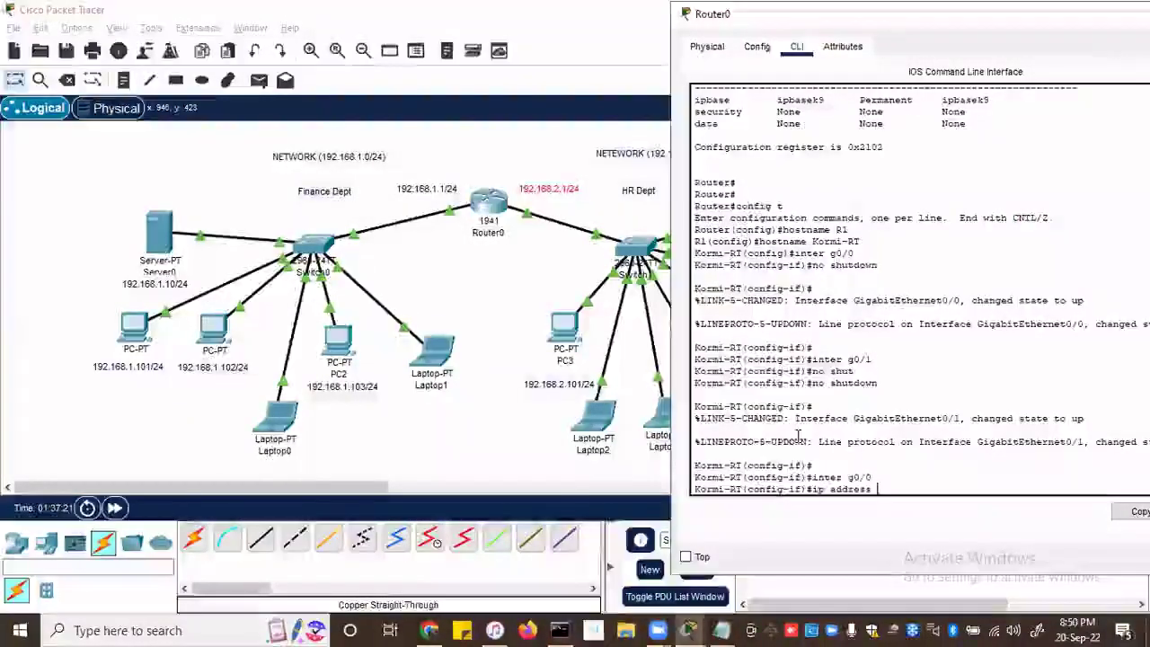
pyautogui.write('68.1.1')
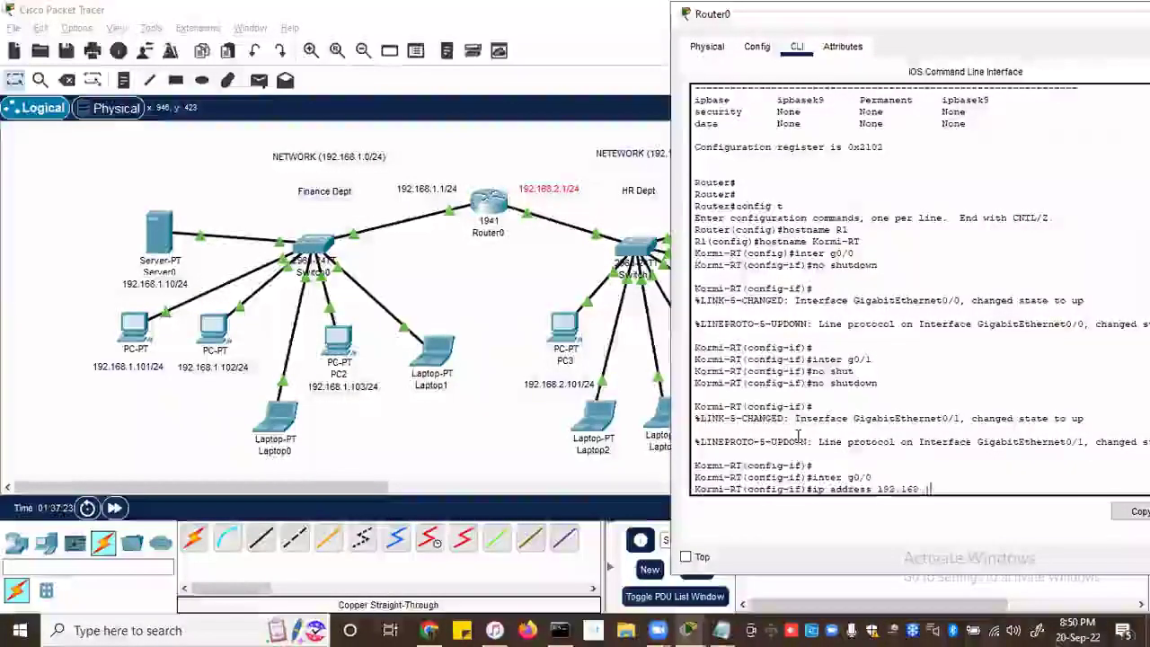
pyautogui.write(' 255')
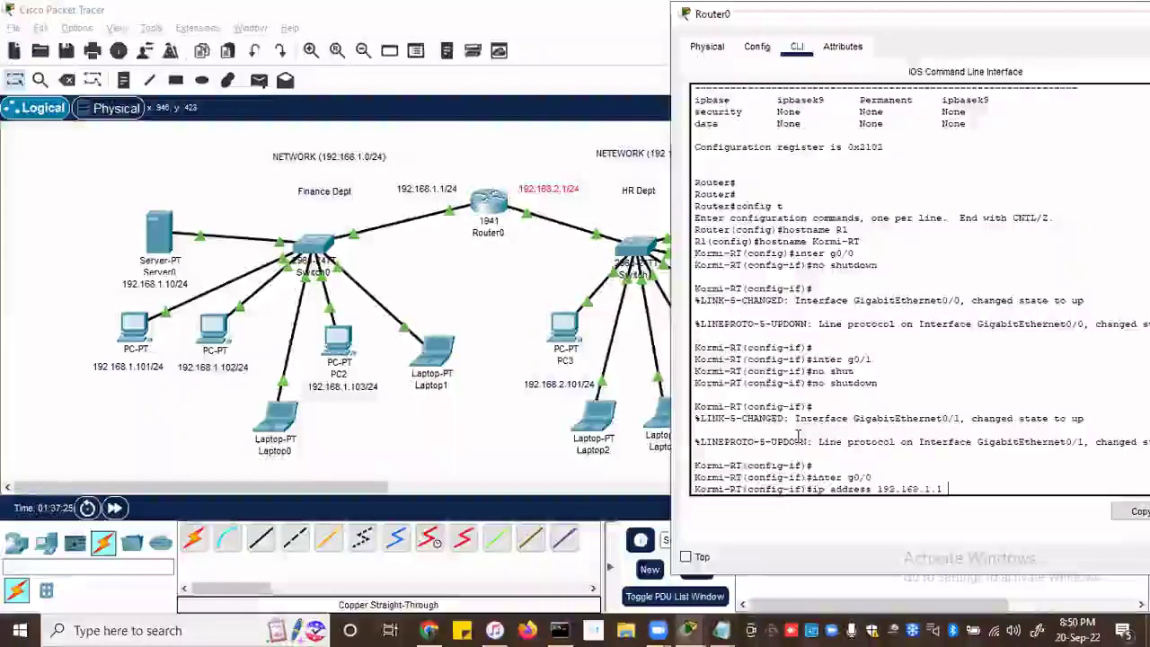
pyautogui.write('.255')
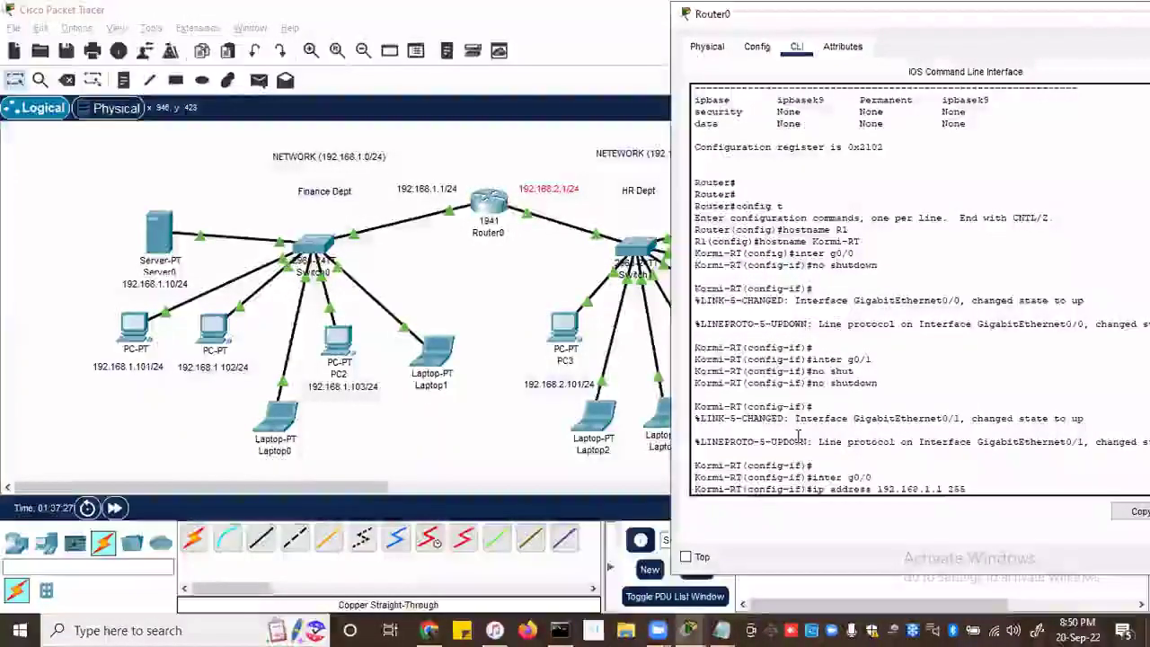
pyautogui.write('.255.255')
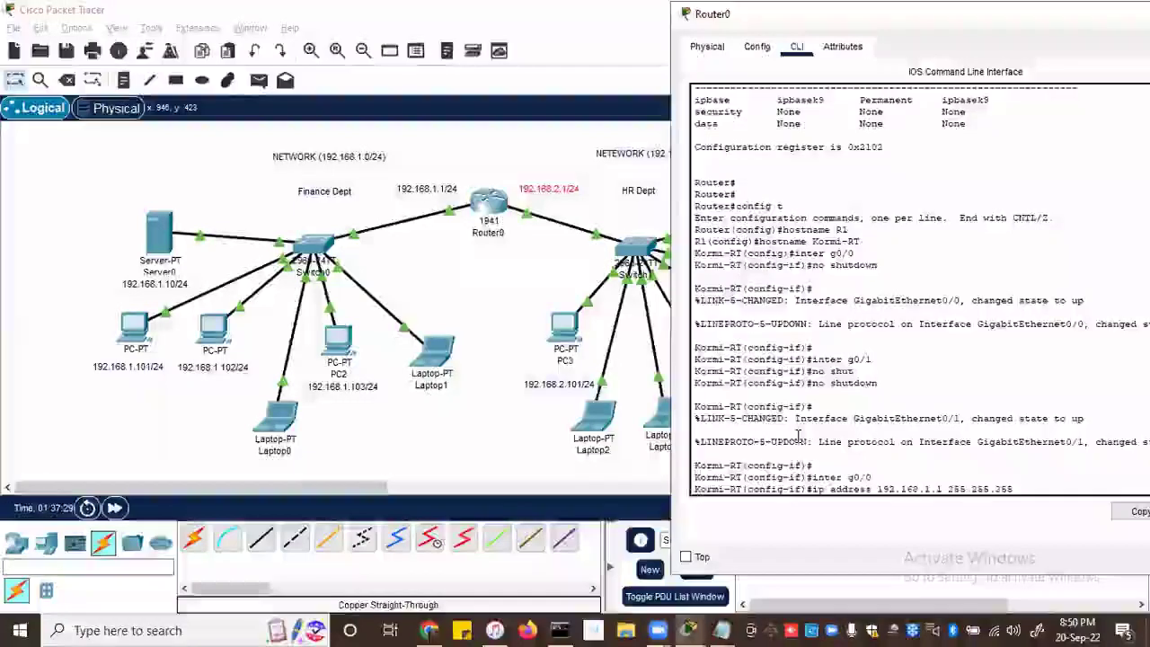
pyautogui.write('0')
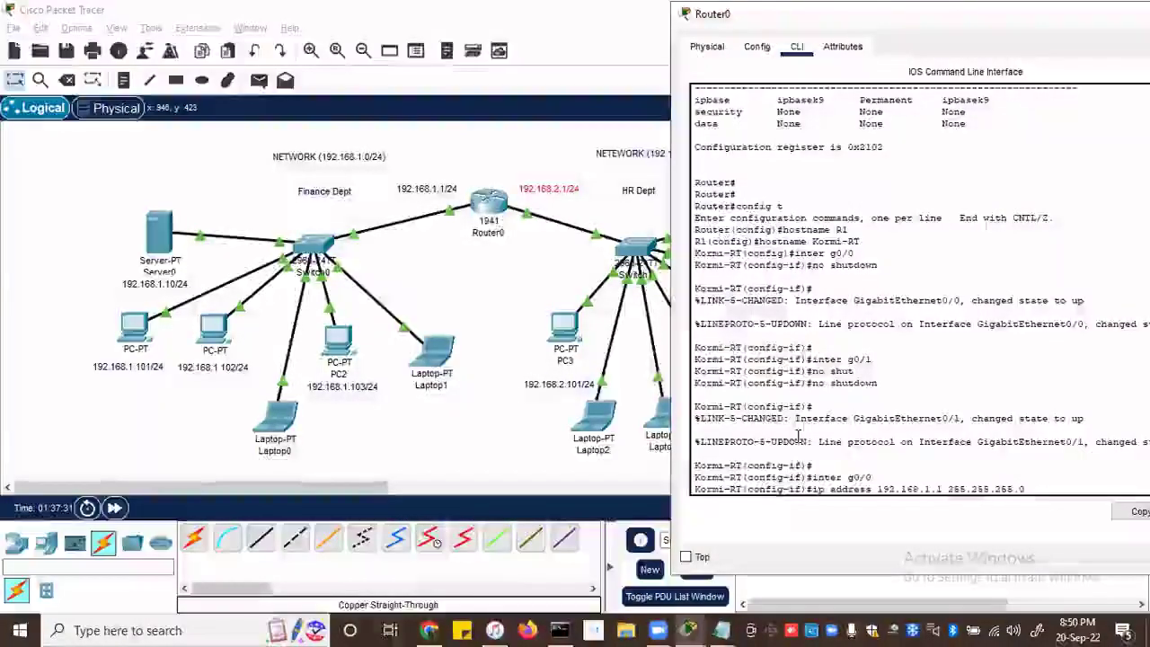
pyautogui.press('Return')
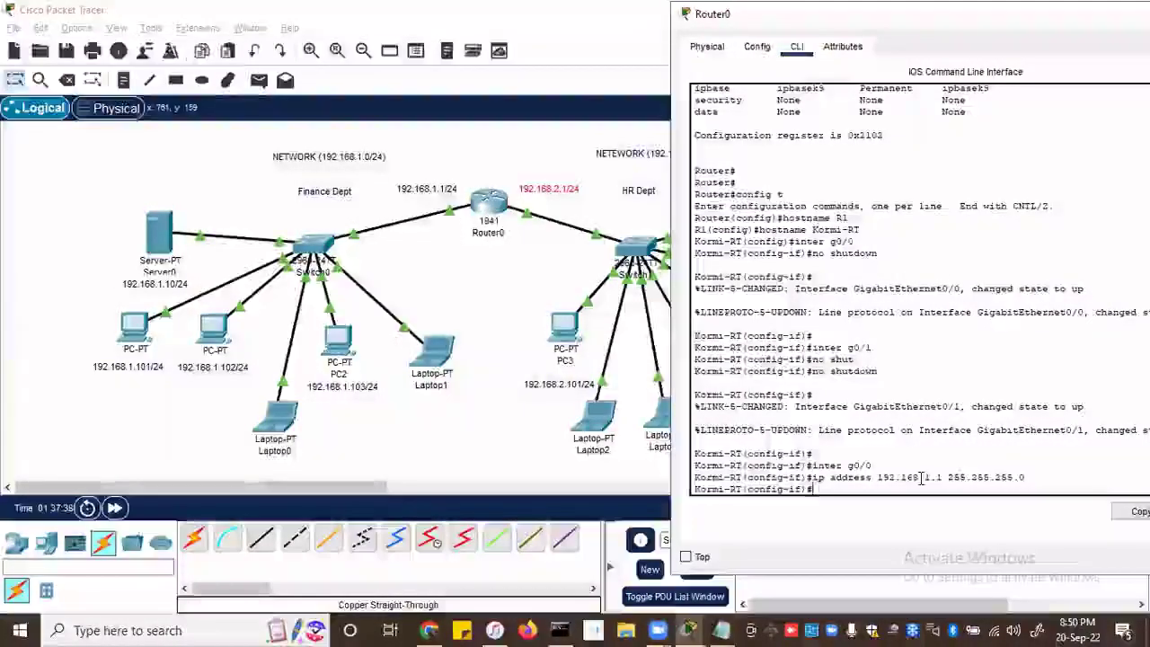
# Give interface G0/1 the address 192.168.2.1 with mask 255.255.255.0
pyautogui.write('int')
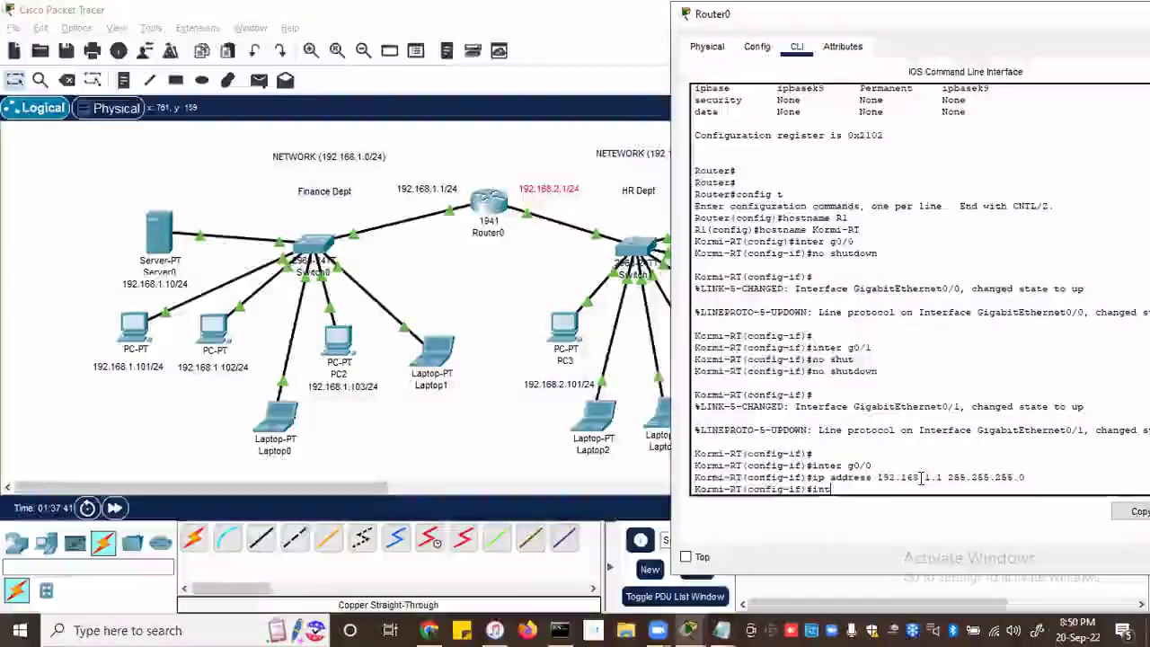
pyautogui.write('er g0')
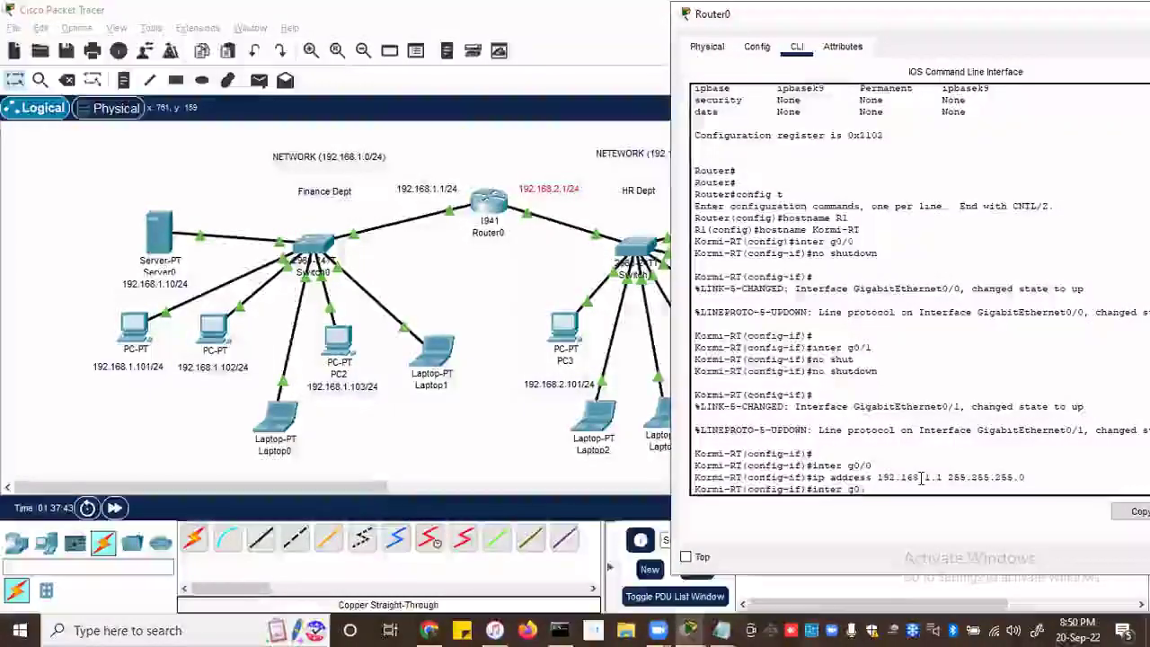
pyautogui.write('/1')
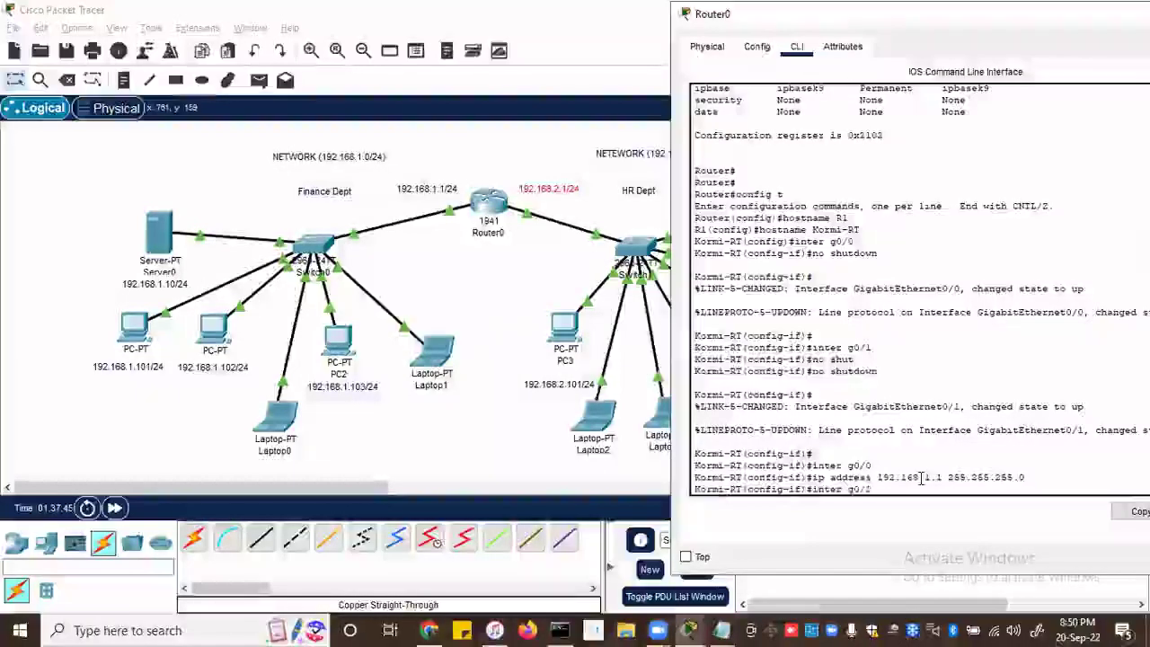
pyautogui.press('Return')
pyautogui.write('ip addr')
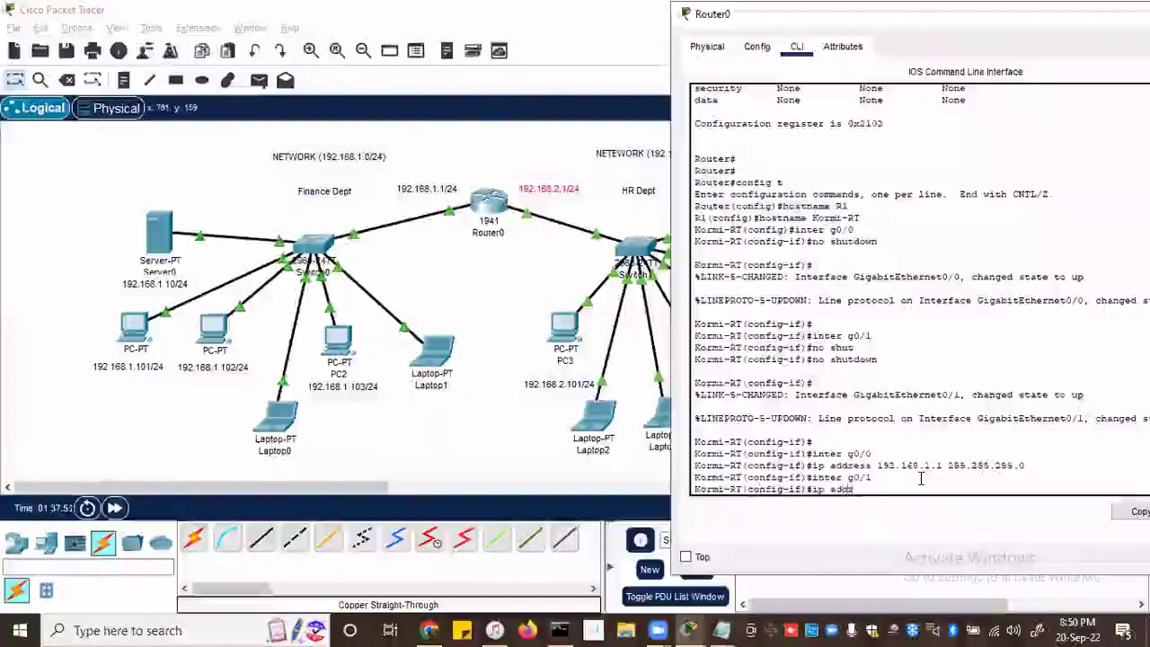
pyautogui.press('Tab')
pyautogui.write('192')
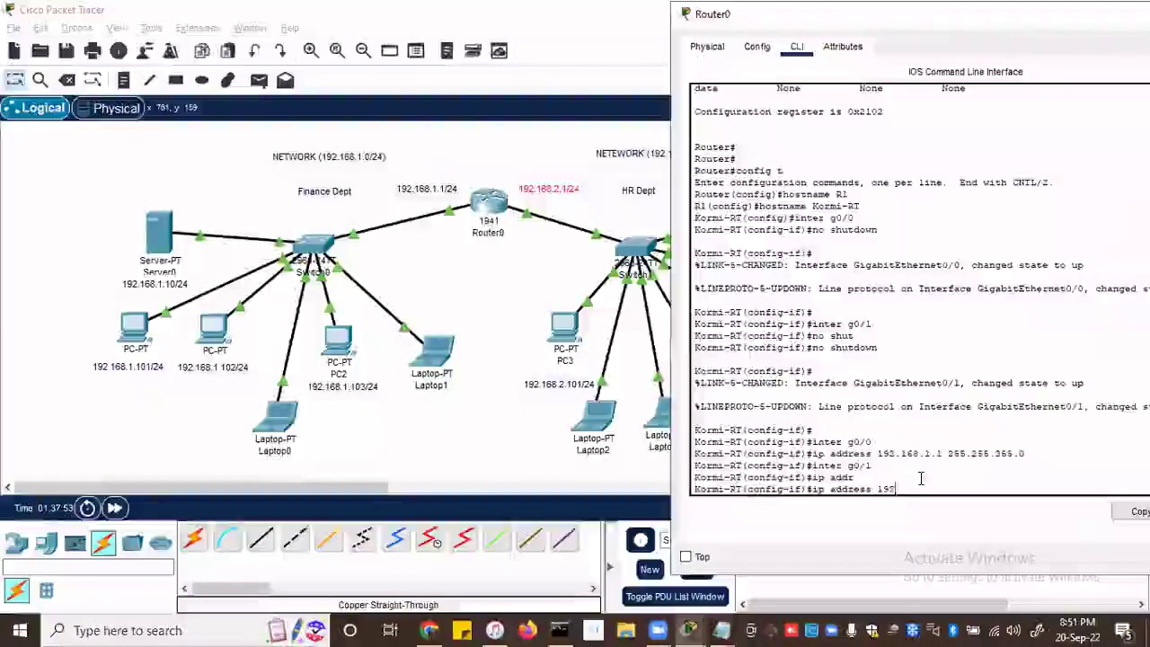
pyautogui.write('.168.2.1')
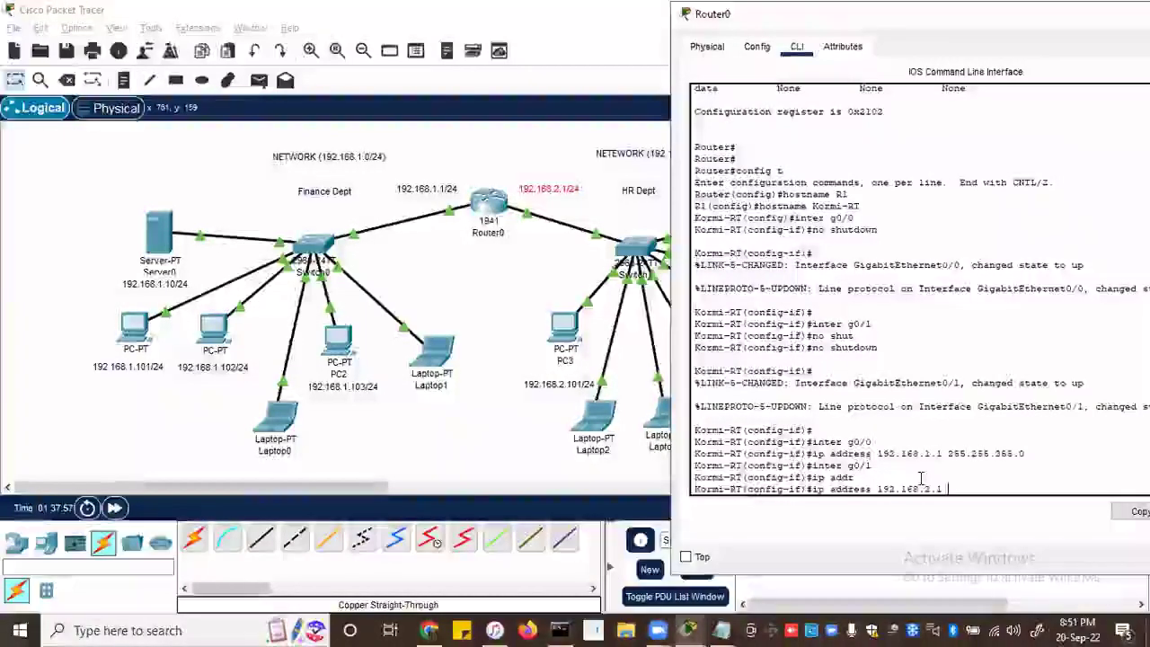
pyautogui.write(' 255.255.255.0')
pyautogui.press('Return')
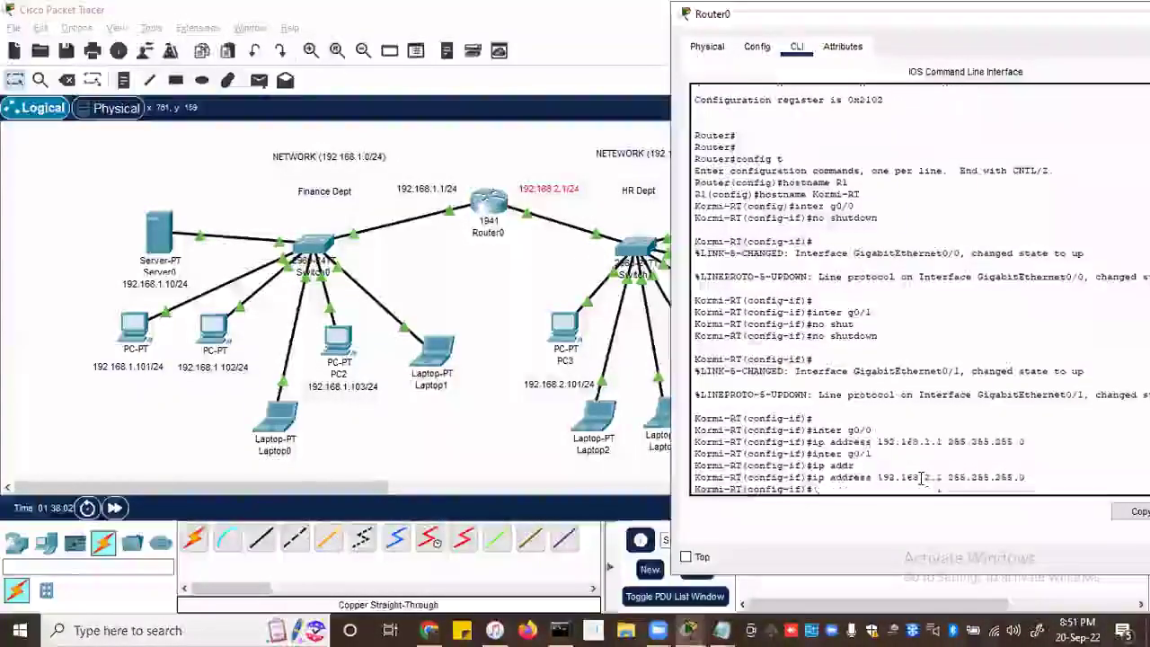
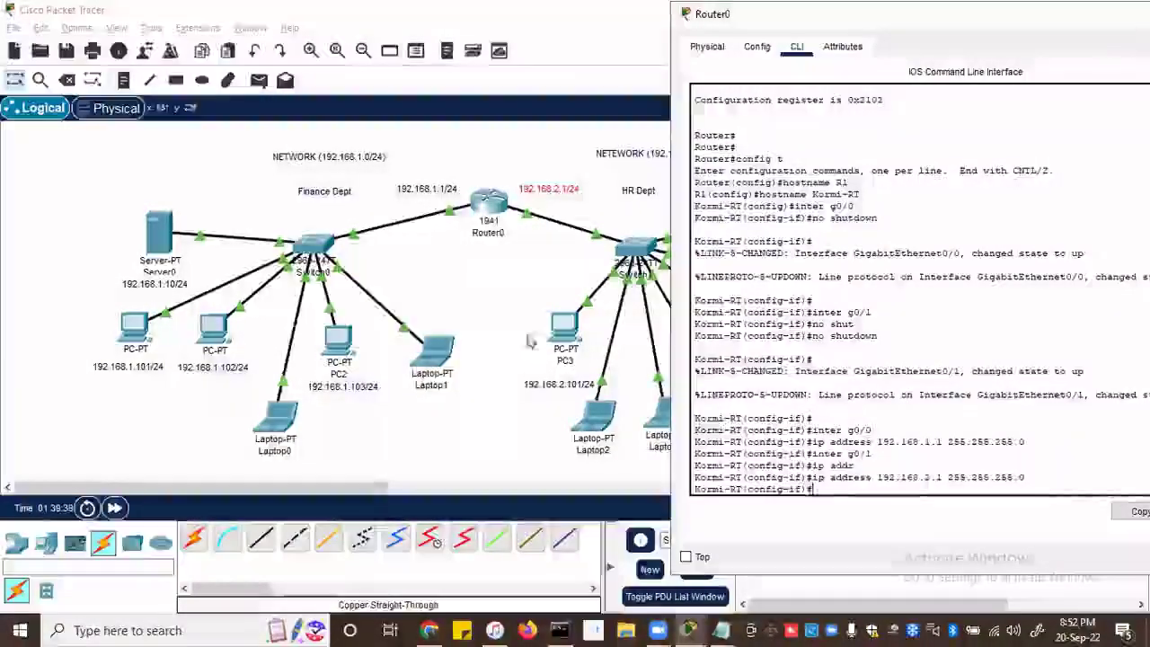
# Bring the full network topology into view and open PC0's device settings
pyautogui.click(516, 467)
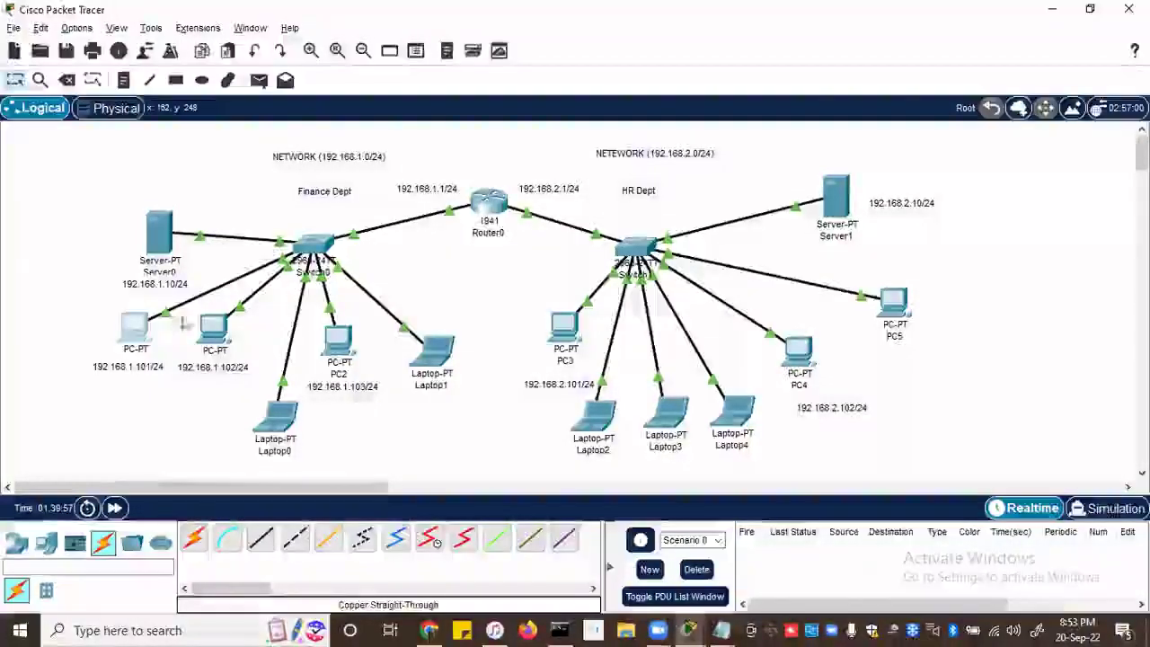
pyautogui.click(135, 327)
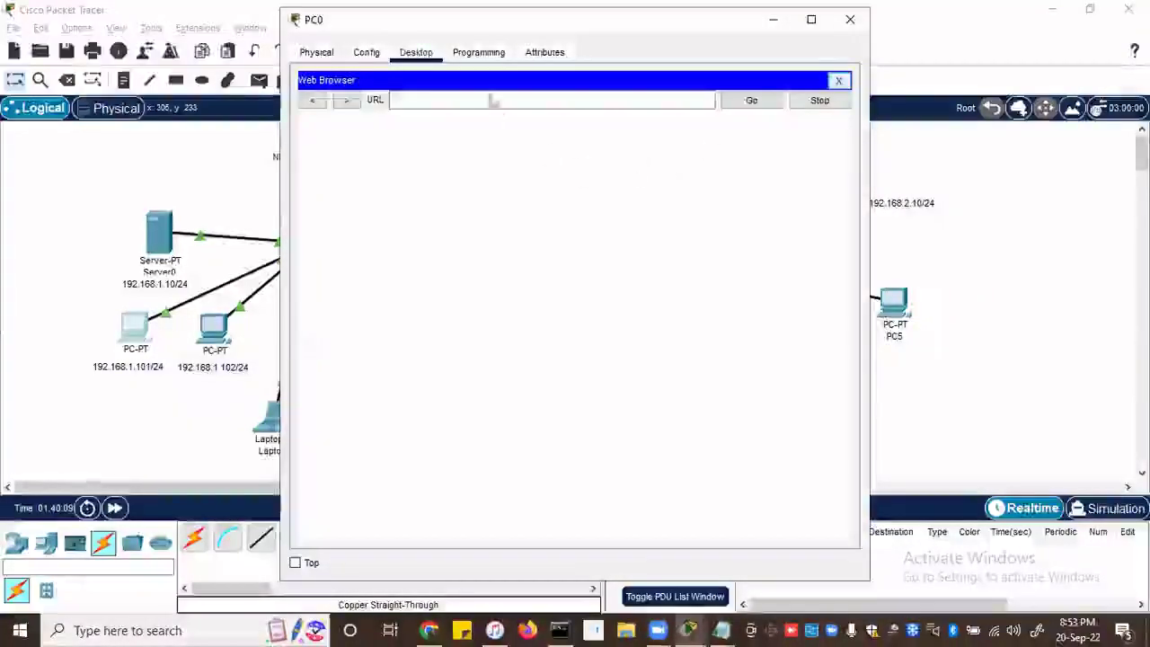
# Ping 192.168.1.1 from PC0's command prompt and confirm it replies
pyautogui.click(837, 81)
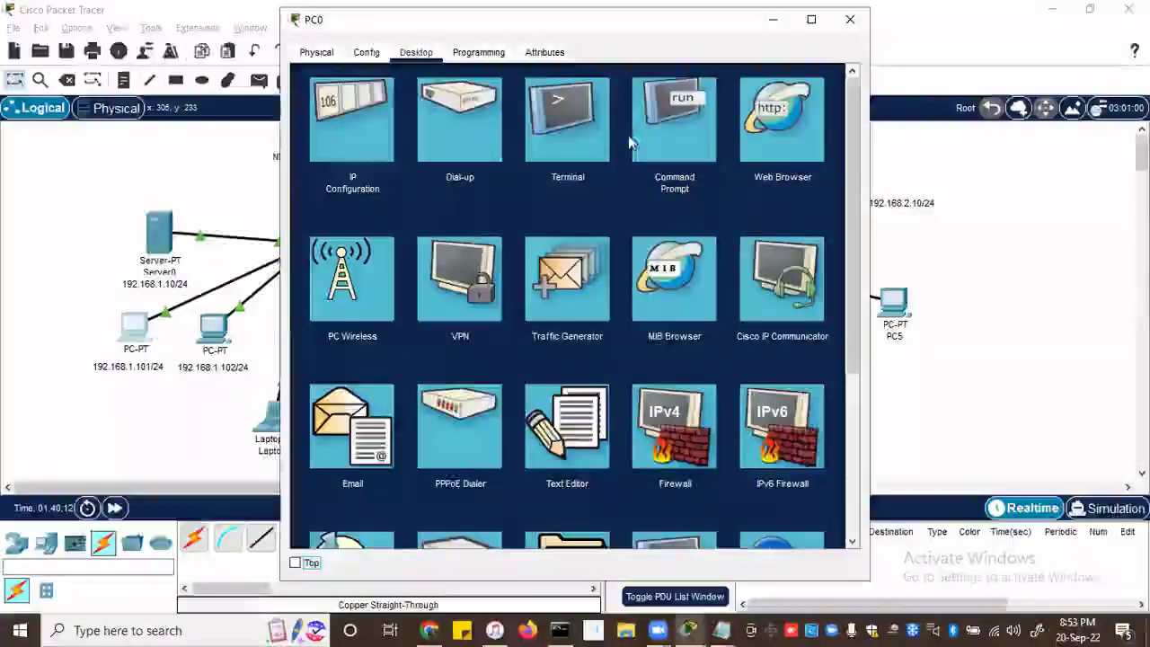
pyautogui.click(647, 135)
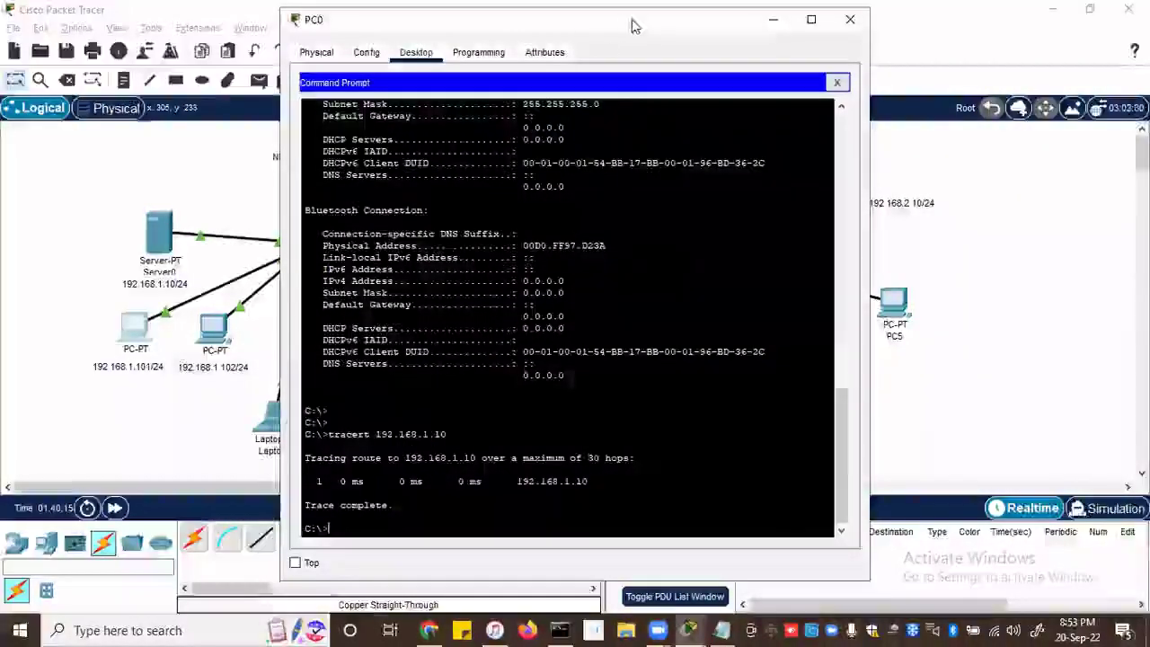
pyautogui.moveTo(617, 27); pyautogui.dragTo(783, 26)
pyautogui.write('ping ')
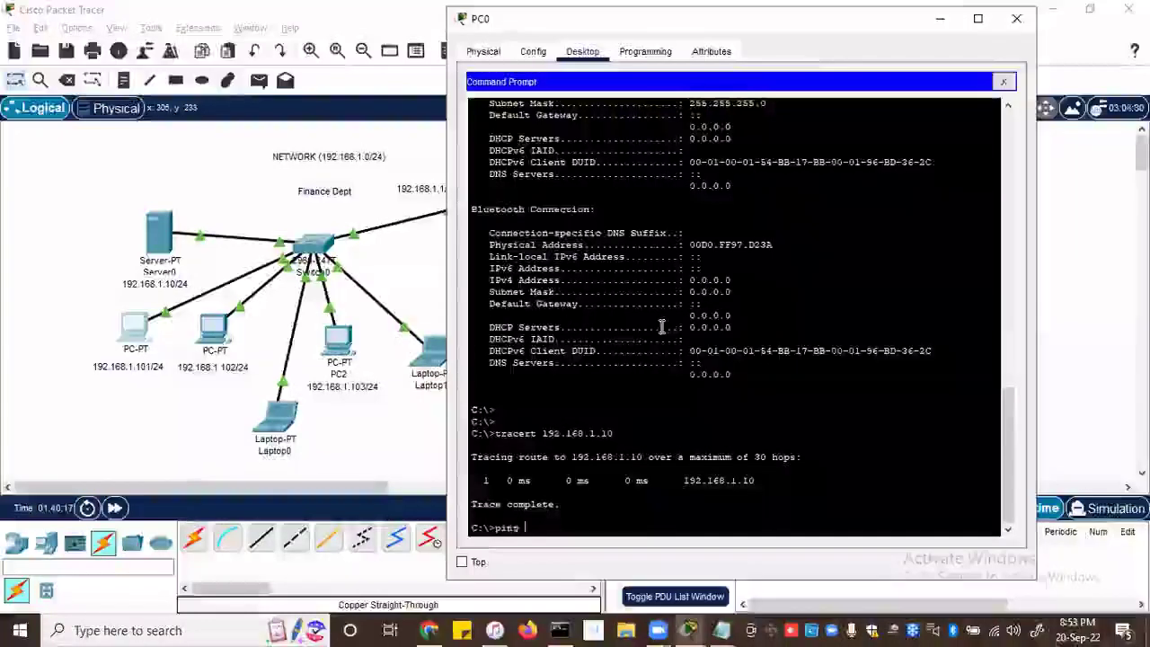
pyautogui.write('19')
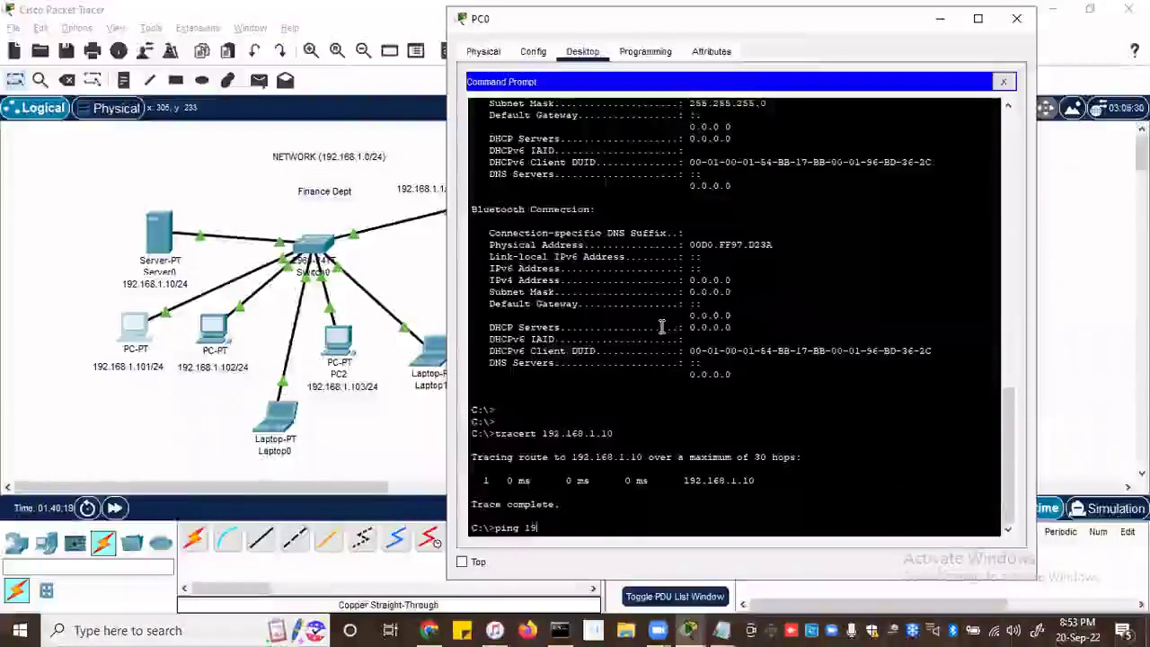
pyautogui.write('2.1')
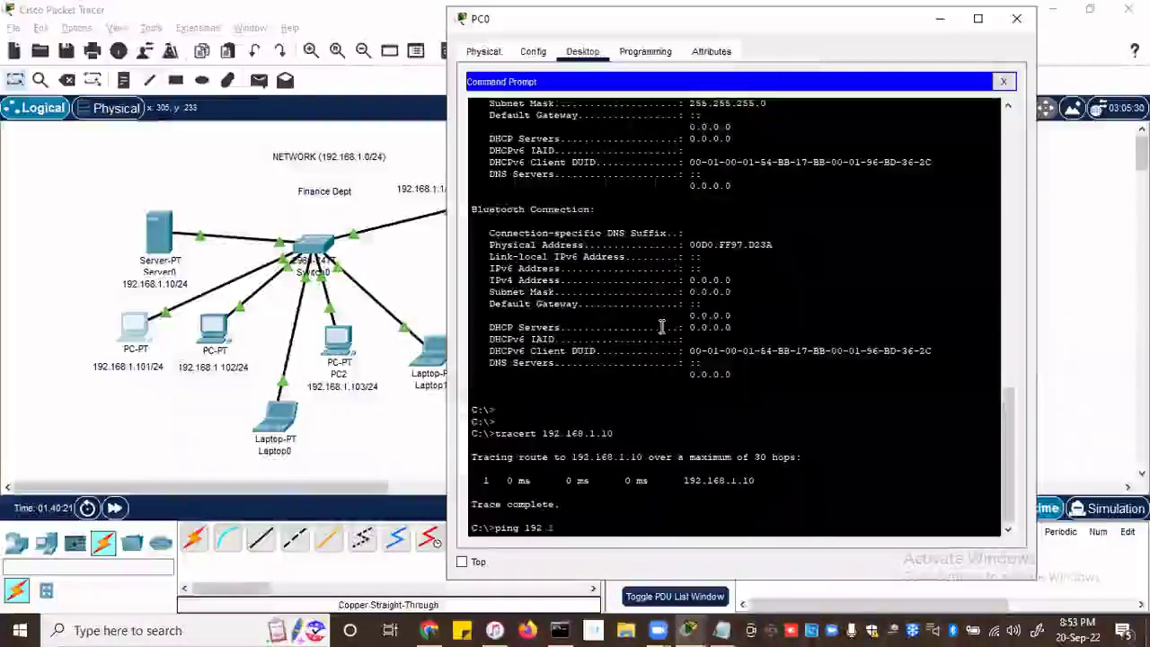
pyautogui.write('68.1.1')
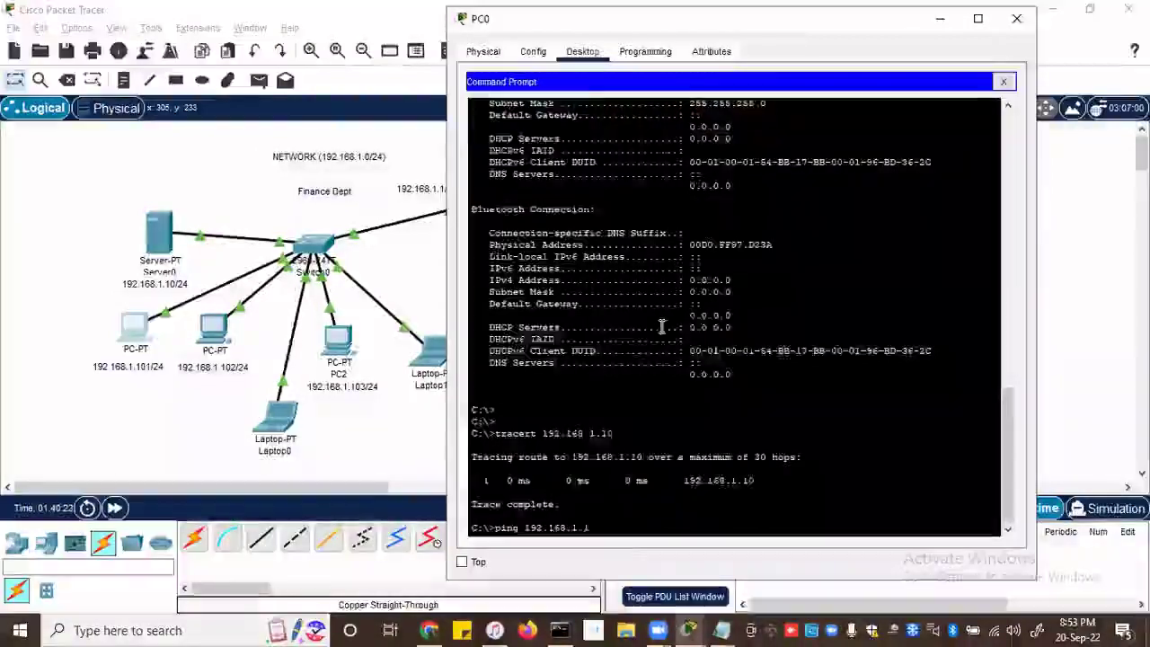
pyautogui.press('Return')
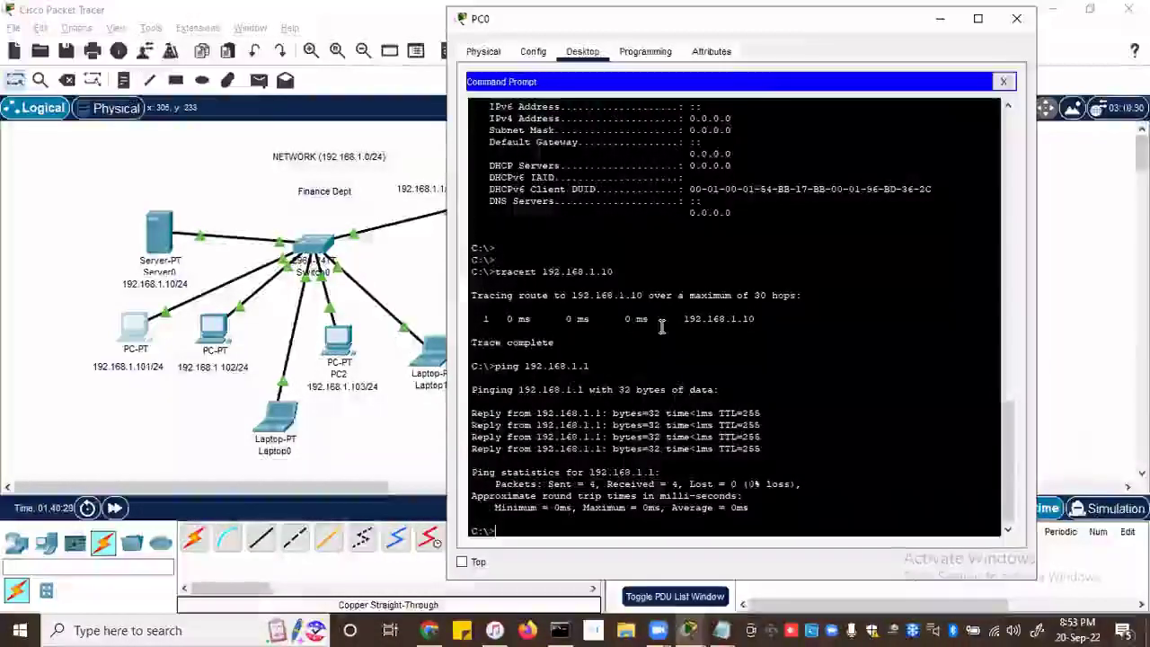
# Re-run the ping against 192.168.2.1, see it time out, and close PC0
pyautogui.press('Up')
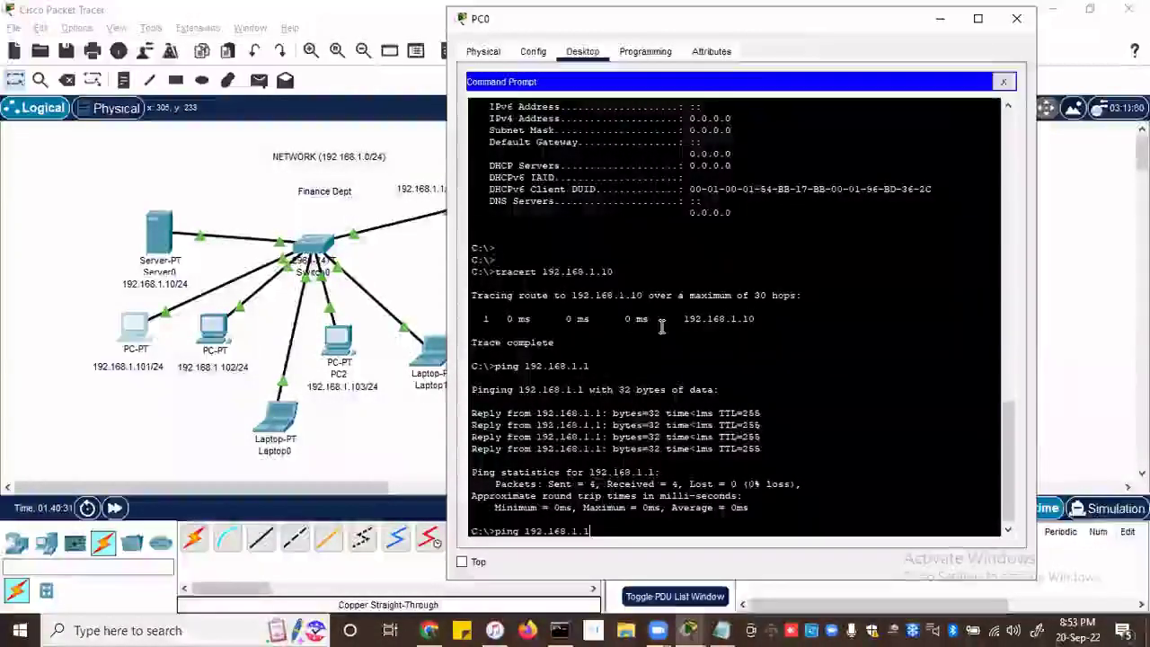
pyautogui.press('Left')
pyautogui.press('Left')
pyautogui.press('BackSpace')
pyautogui.write('2')
pyautogui.press('Return')
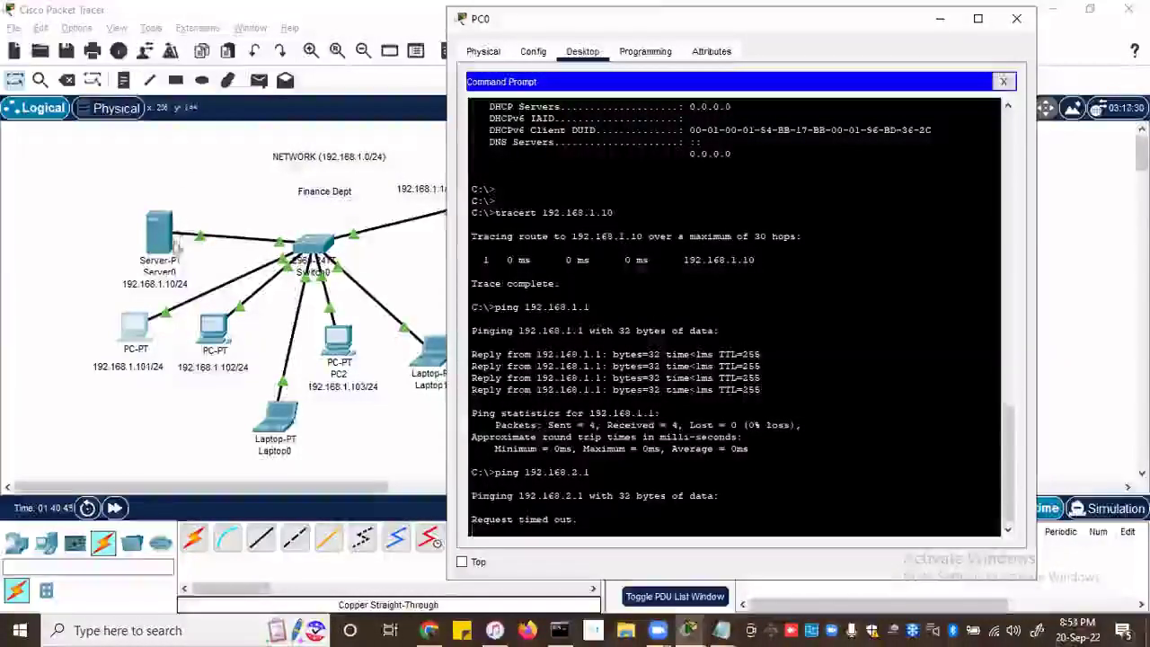
pyautogui.click(1016, 18)
# Set PC0's default gateway to 192.168.1.1
pyautogui.click(136, 335)
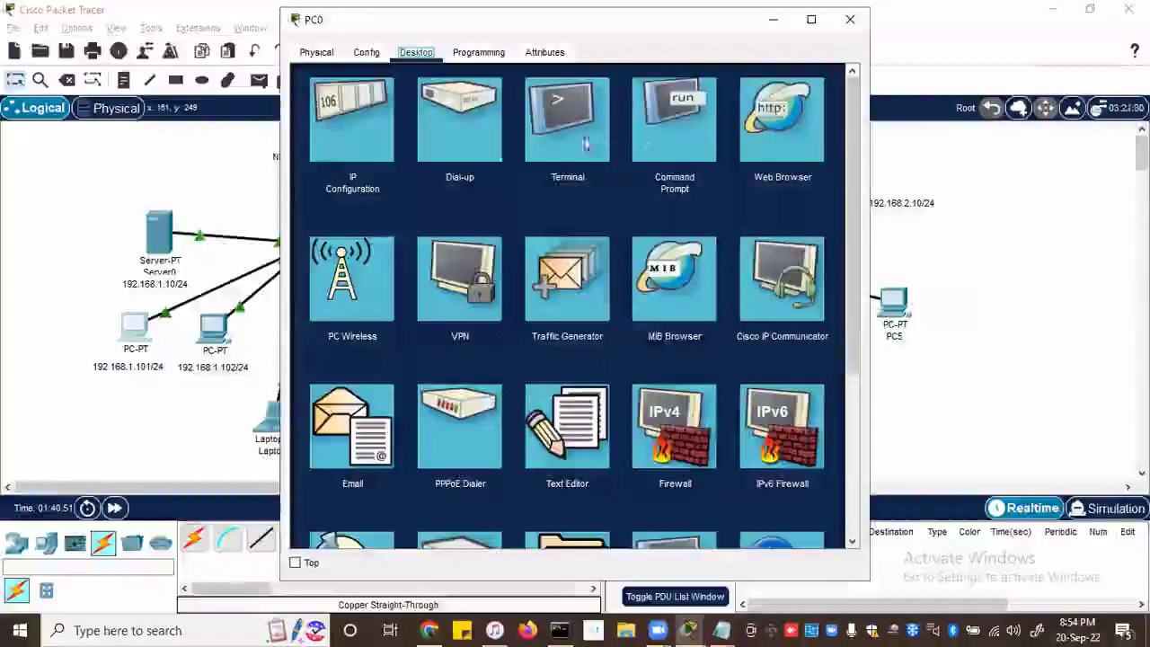
pyautogui.click(352, 120)
pyautogui.moveTo(521, 214); pyautogui.dragTo(444, 217)
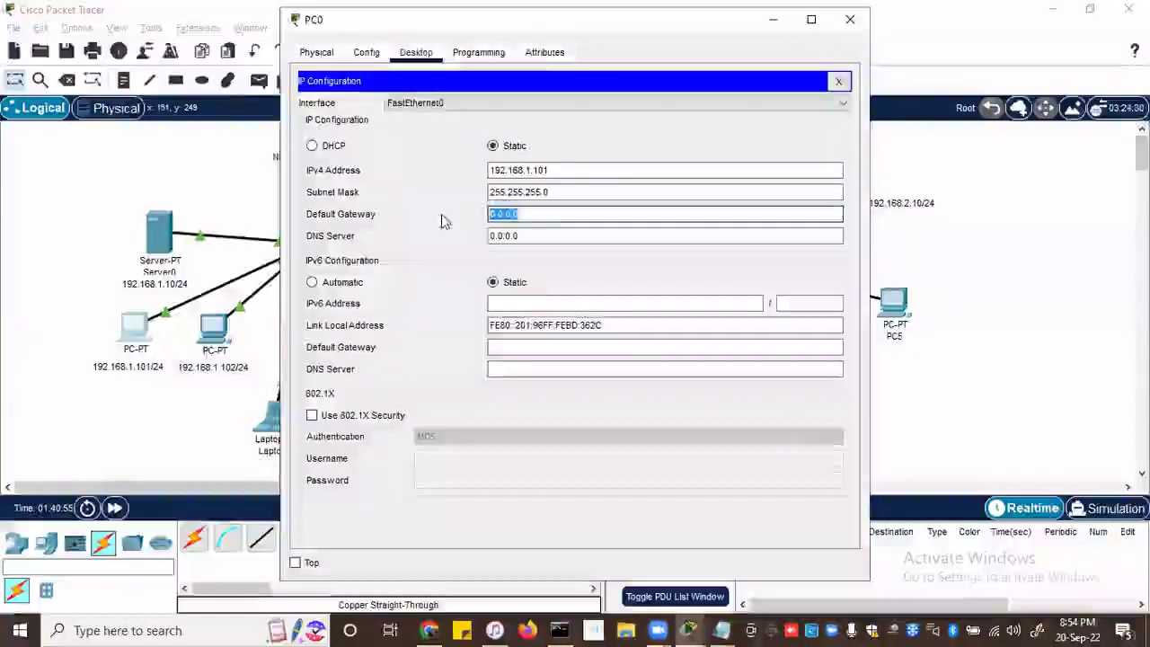
pyautogui.write('192.1')
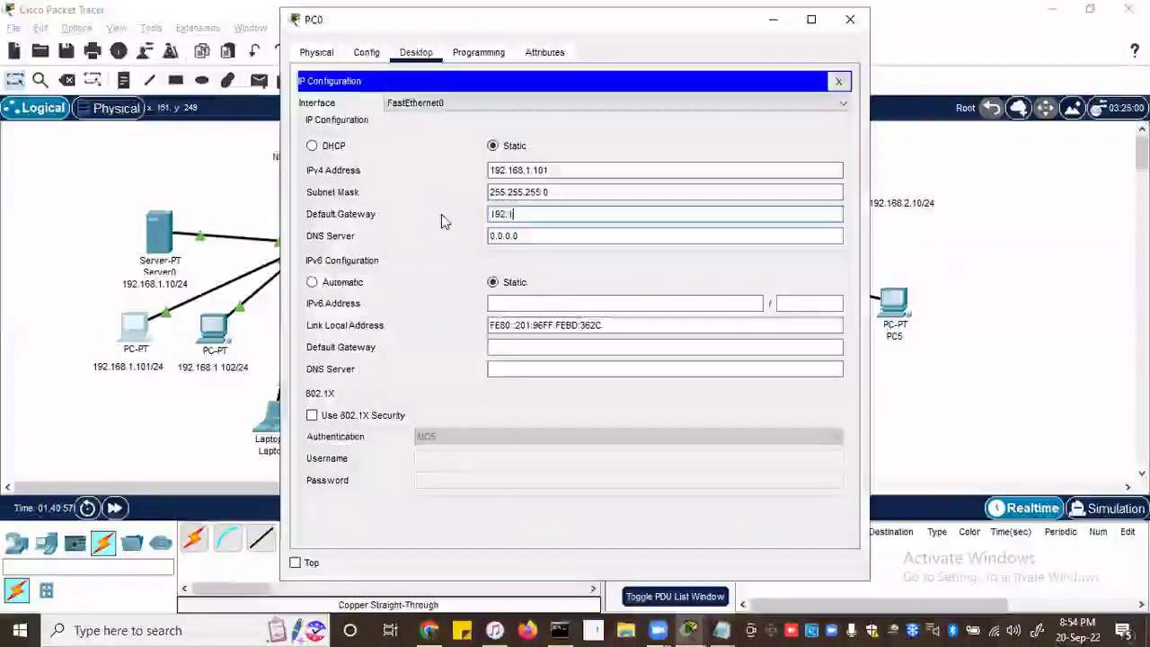
pyautogui.write('68.1.1')
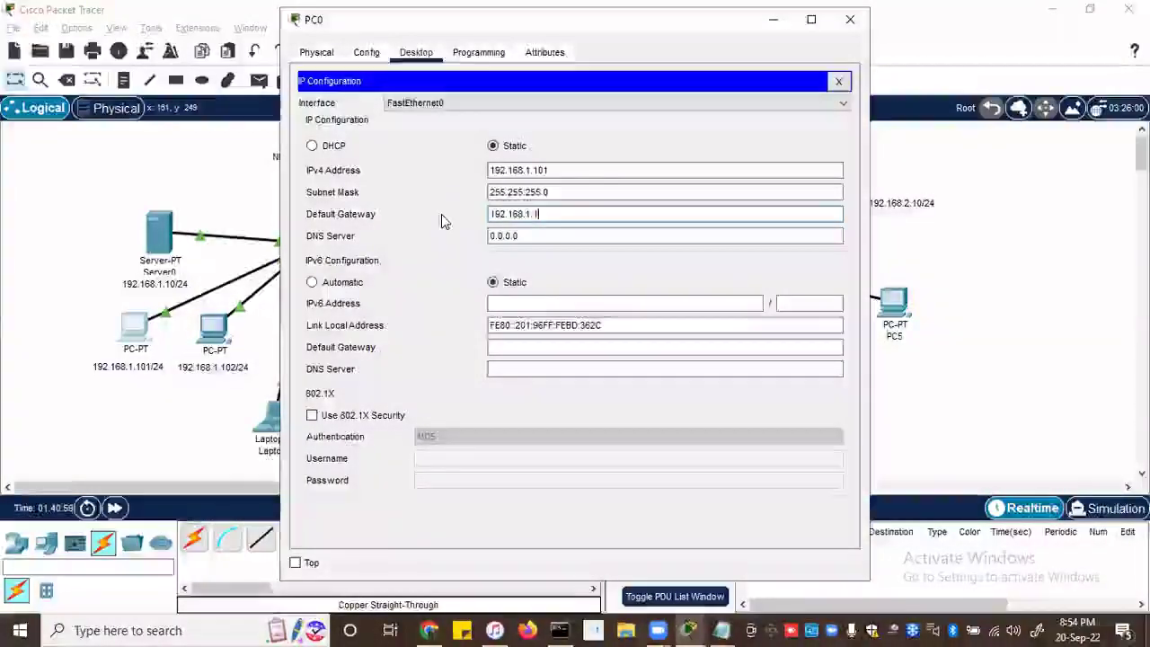
pyautogui.click(850, 19)
# Set Server0's default gateway to 192.168.1.1, then bring up Server1's settings
pyautogui.click(160, 238)
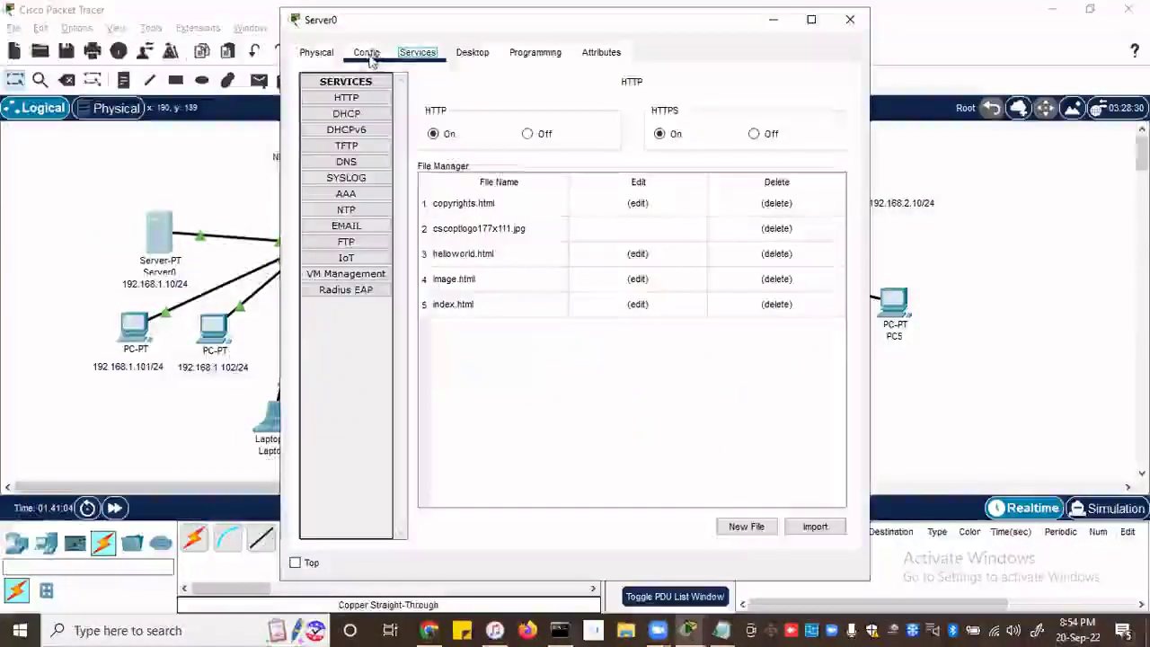
pyautogui.click(471, 52)
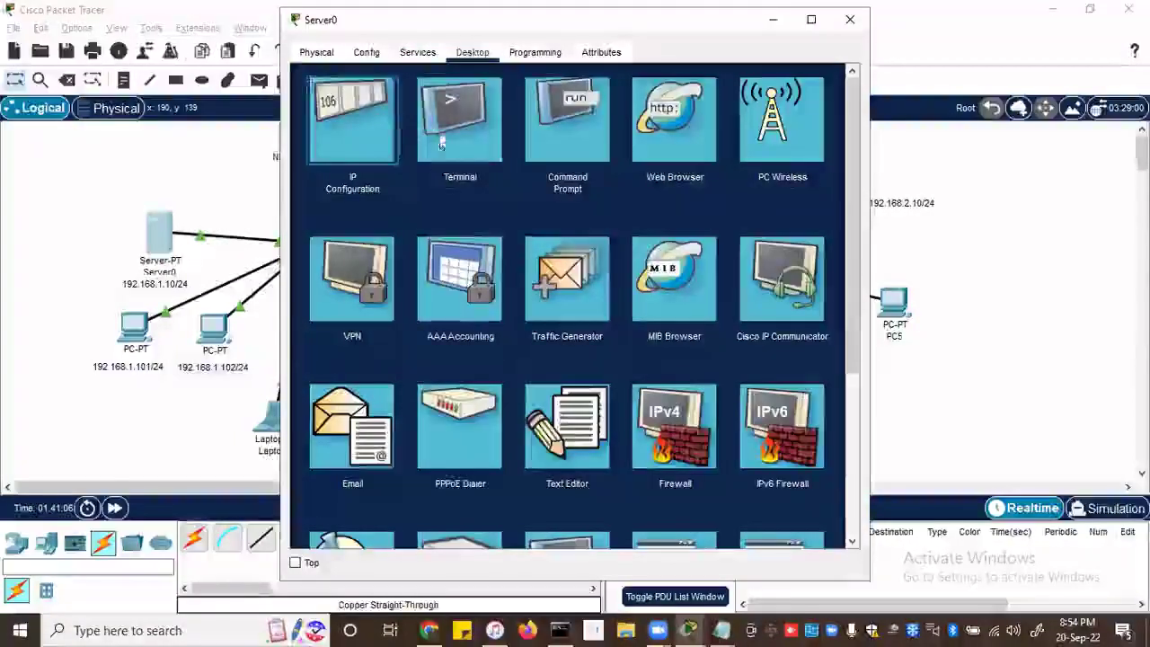
pyautogui.click(379, 124)
pyautogui.moveTo(530, 194); pyautogui.dragTo(455, 193)
pyautogui.write('19')
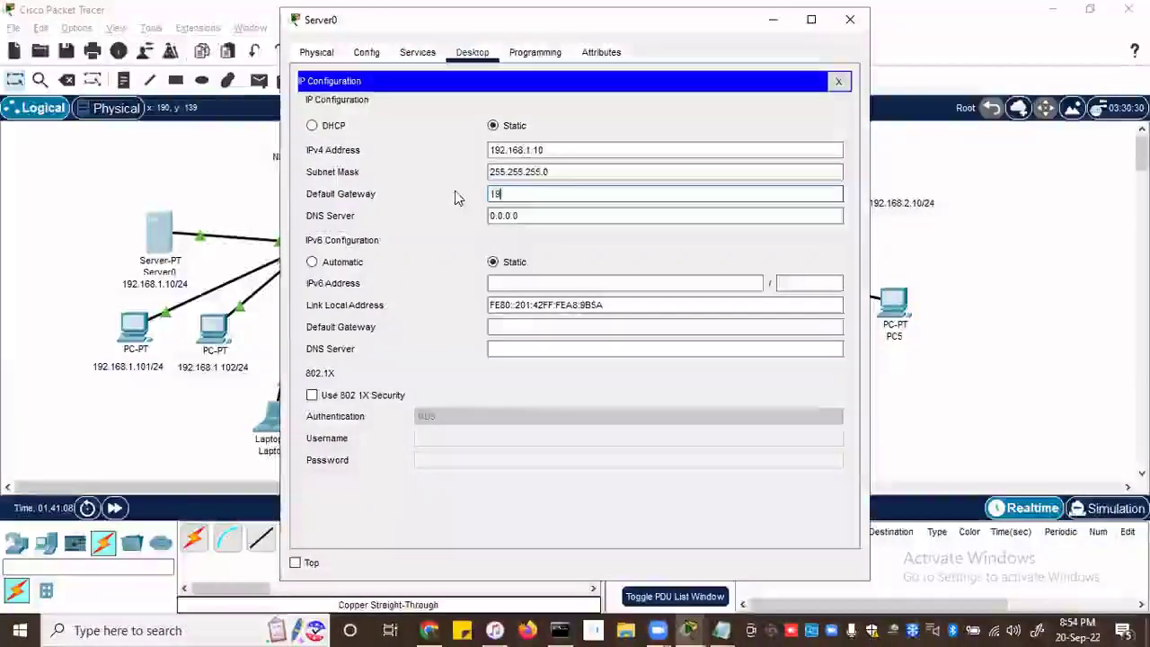
pyautogui.write('2.168.1.1')
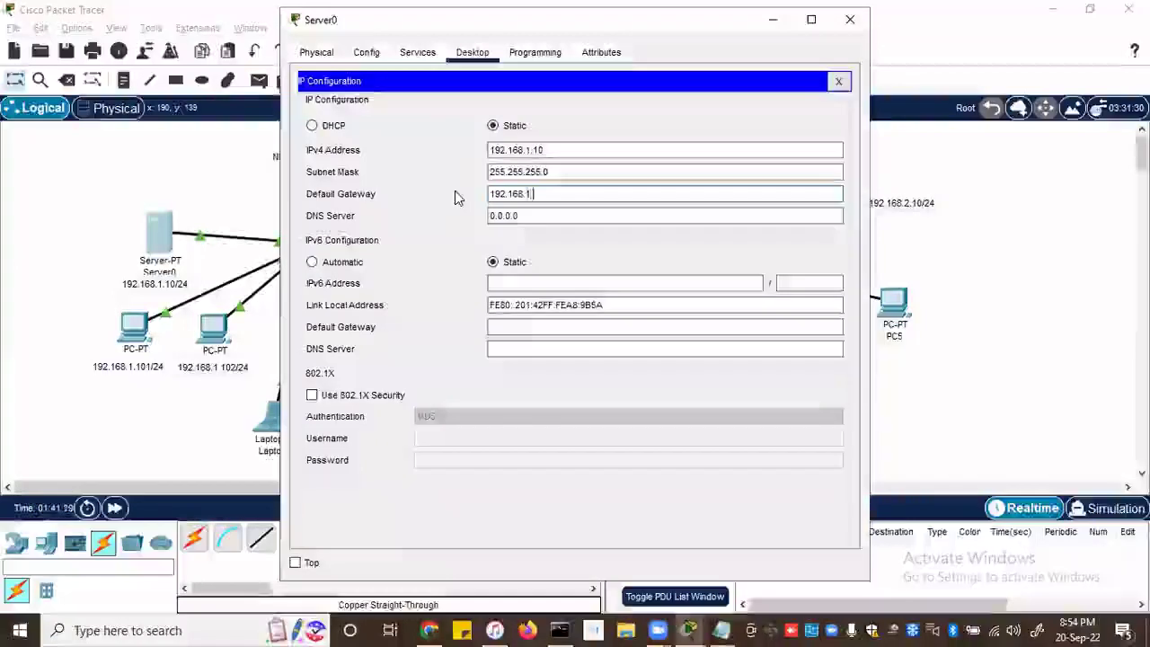
pyautogui.click(850, 19)
pyautogui.click(845, 205)
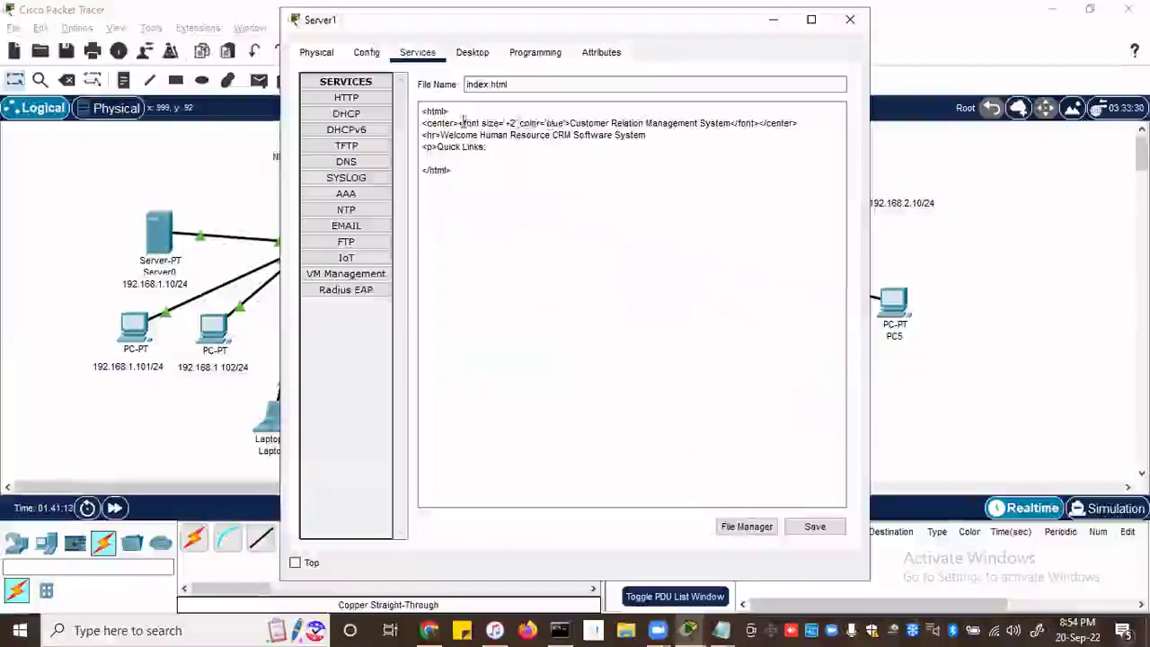
pyautogui.click(325, 52)
# Set Server1's IP configuration default gateway to 192.168.2.1
pyautogui.click(471, 52)
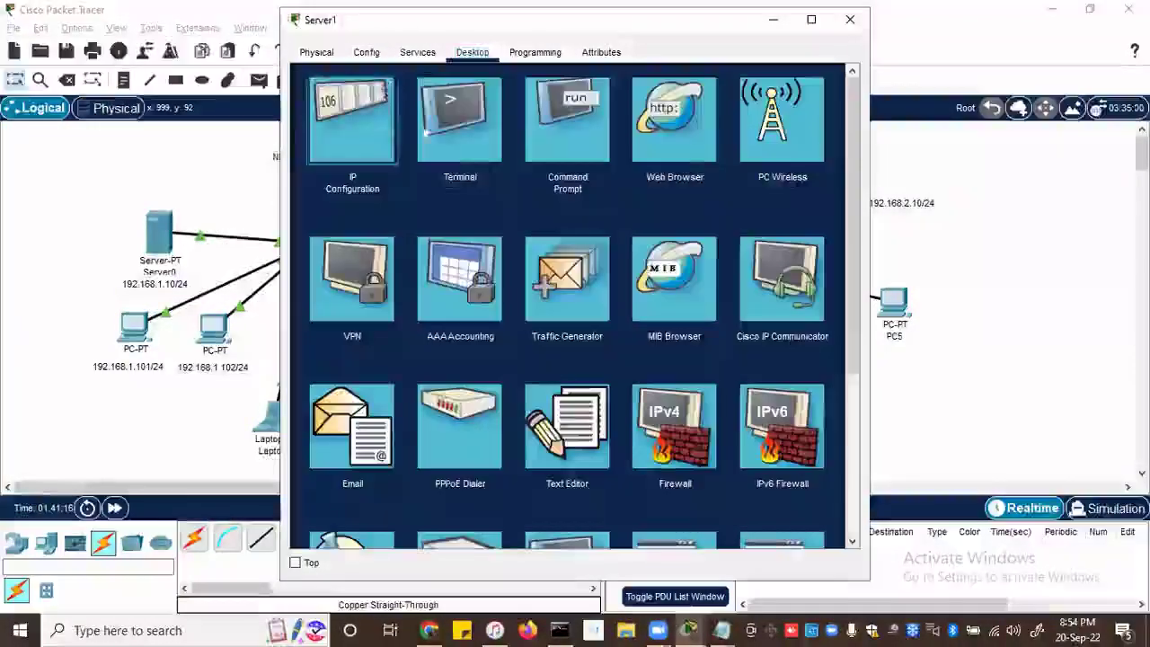
pyautogui.click(386, 126)
pyautogui.doubleClick(521, 193)
pyautogui.write('192.168.2.1')
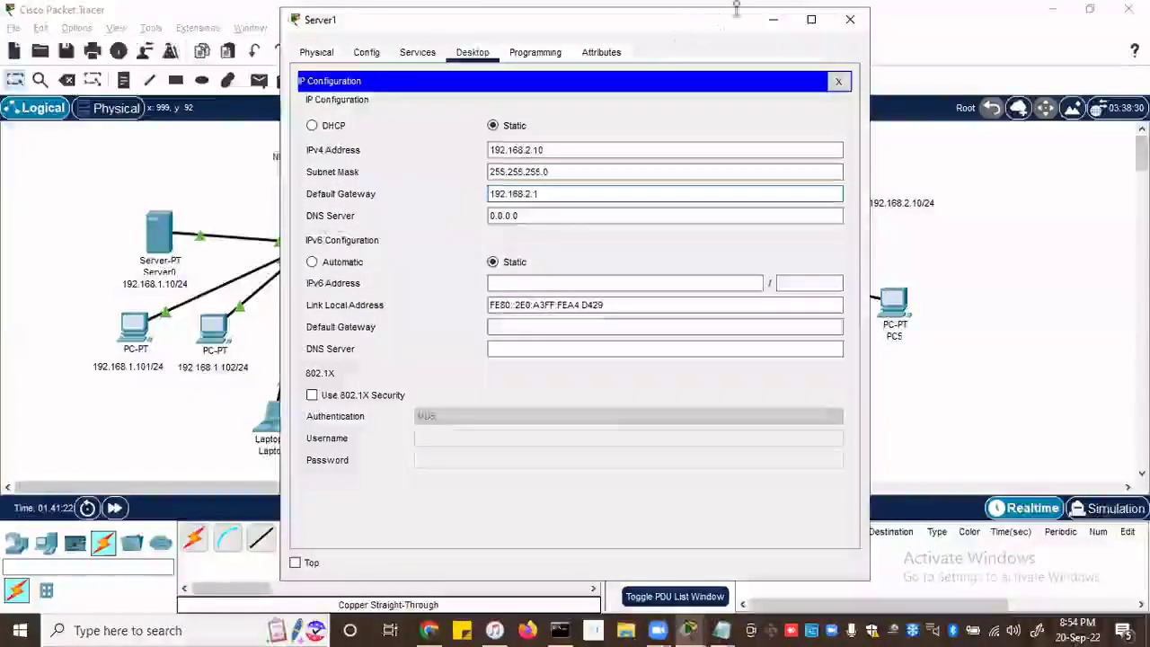
pyautogui.click(842, 27)
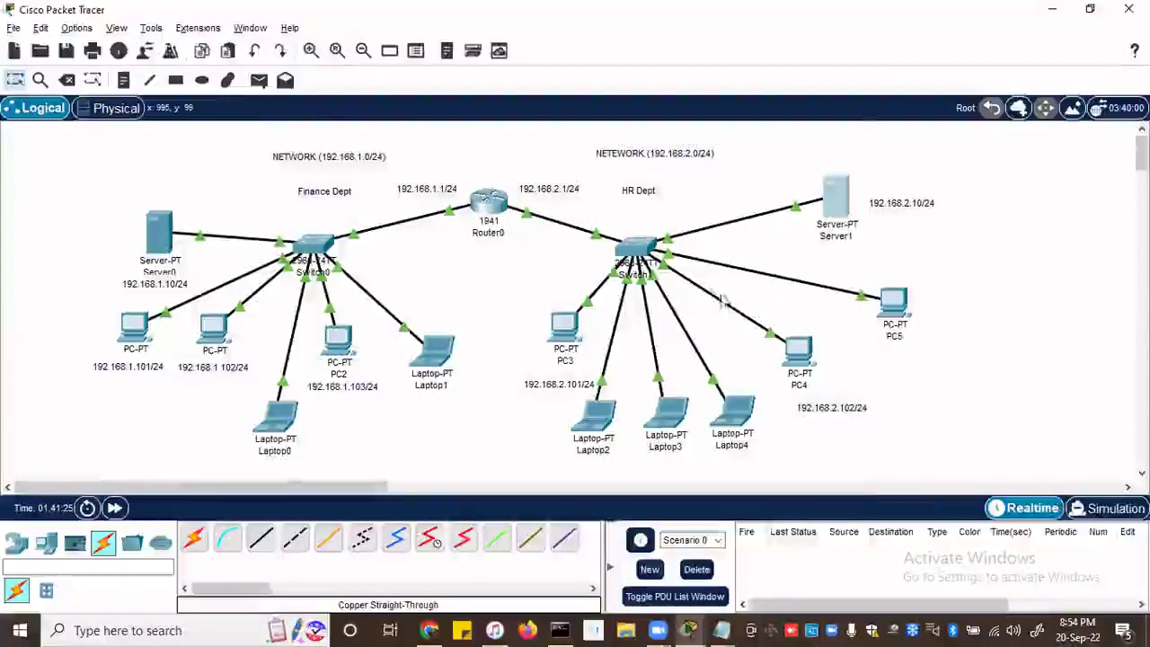
# Change Server1's DHCP serverPool default gateway to 192.168.2.1 and save the pool
pyautogui.click(836, 195)
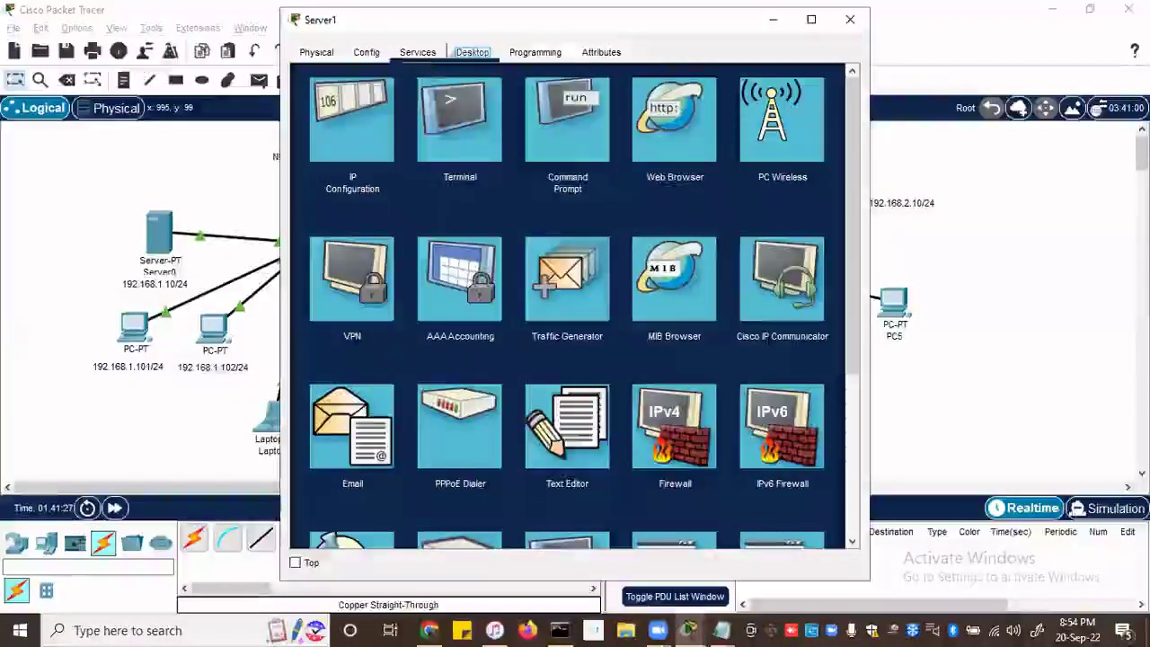
pyautogui.click(418, 52)
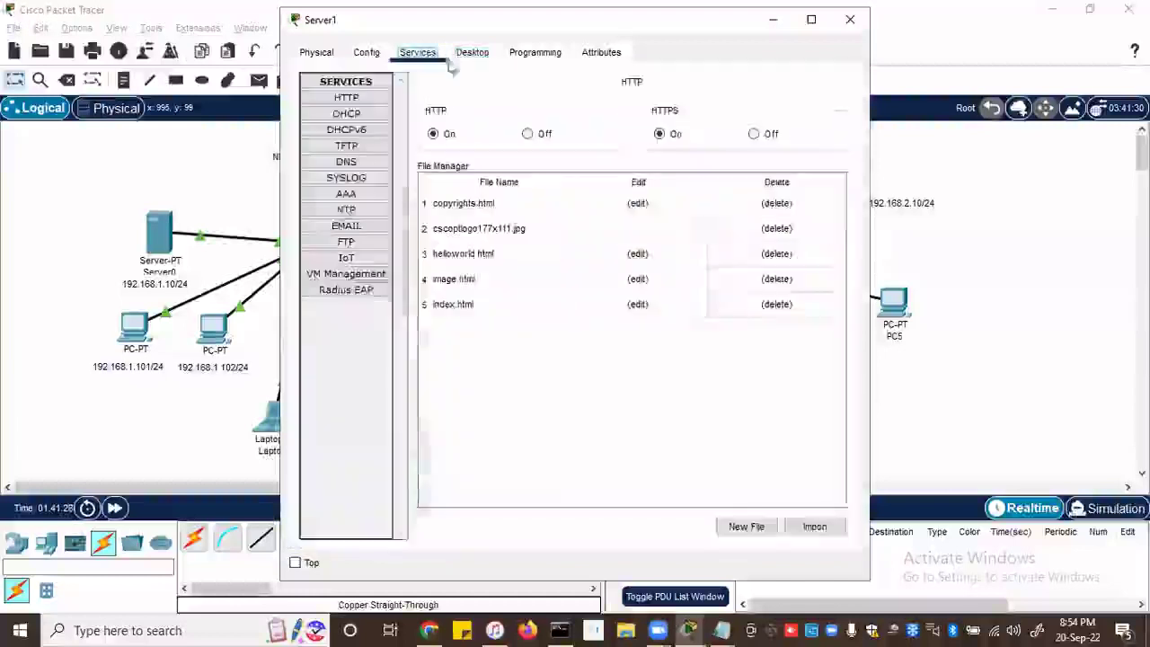
pyautogui.click(349, 115)
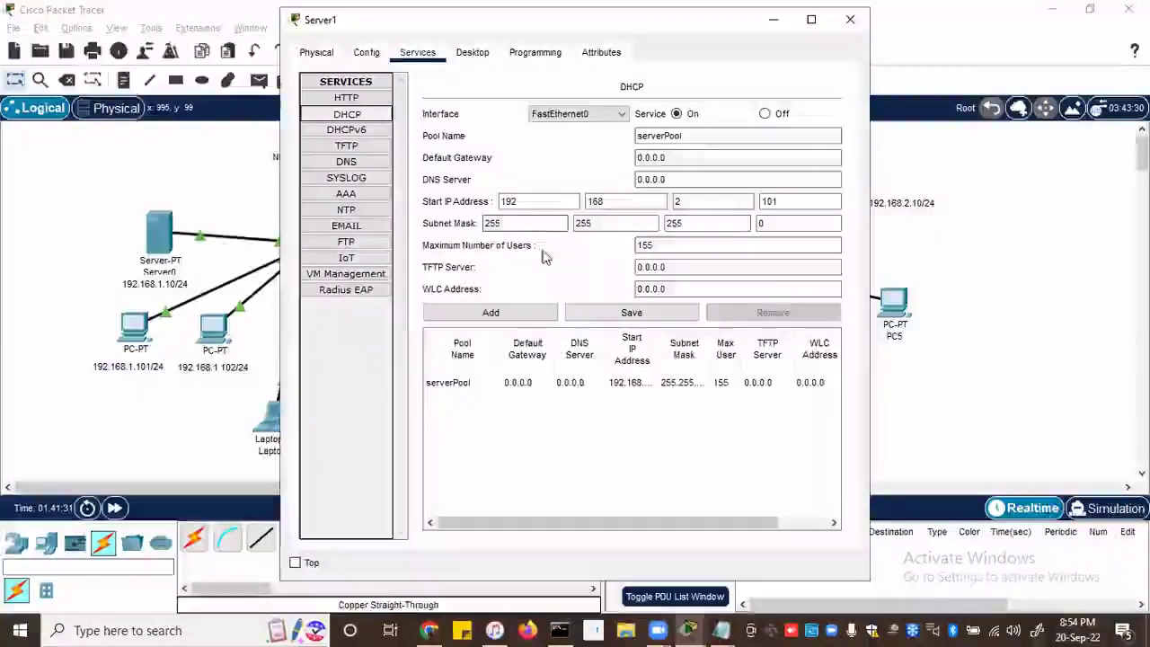
pyautogui.moveTo(708, 159); pyautogui.dragTo(611, 158)
pyautogui.write('192.1')
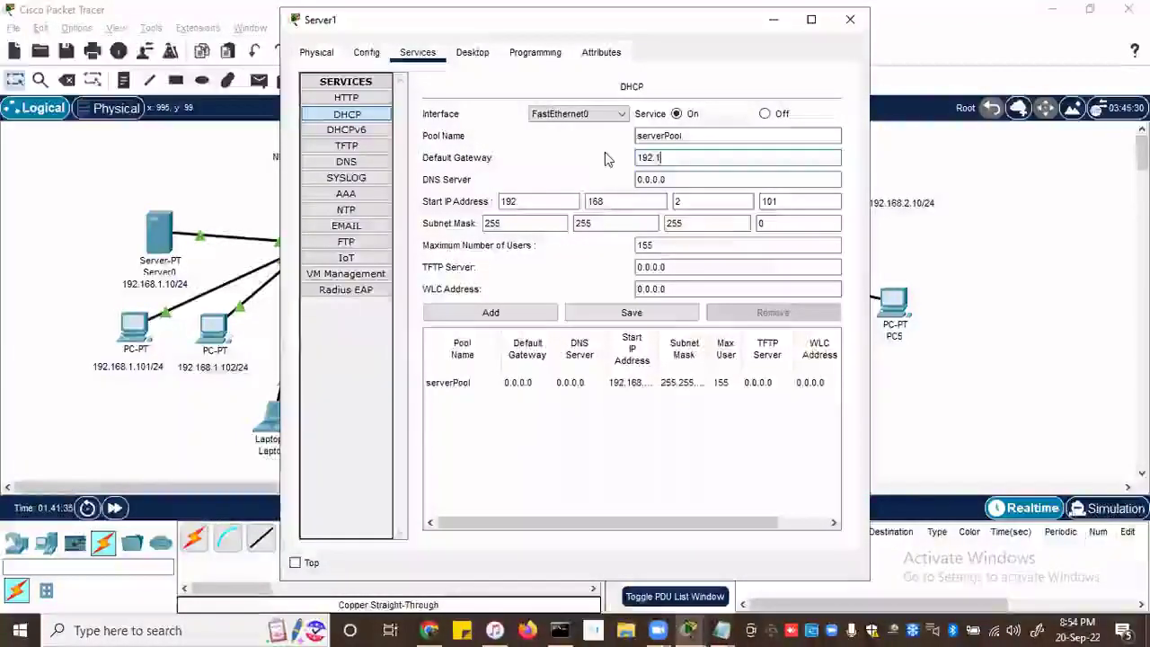
pyautogui.write('68.2.1')
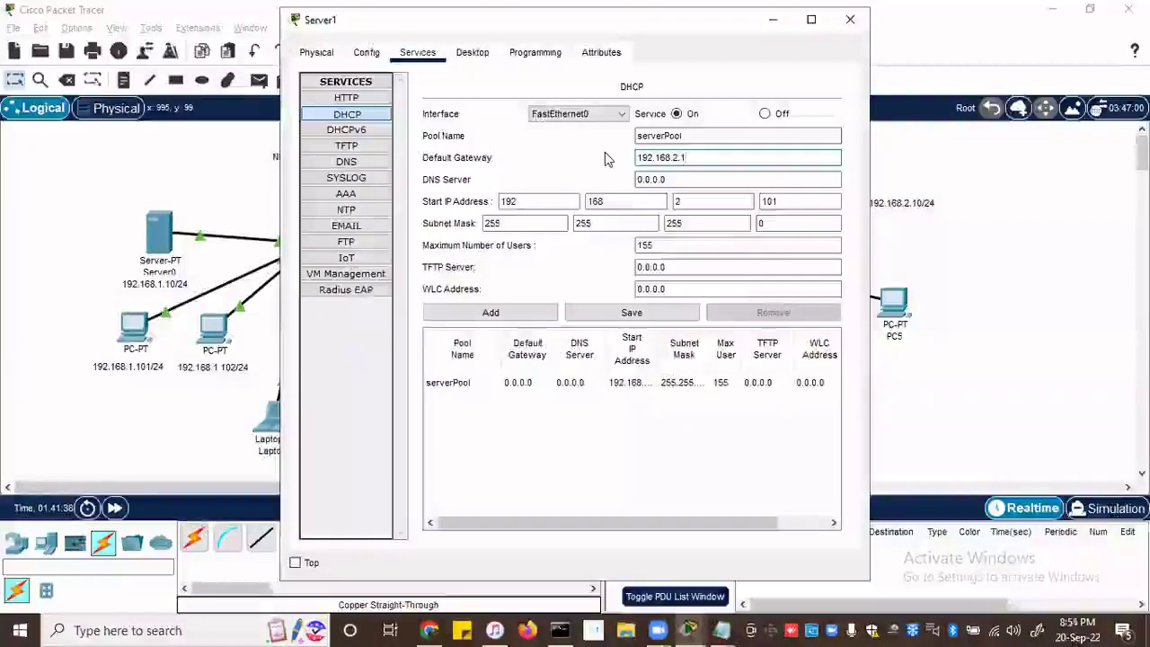
pyautogui.click(659, 312)
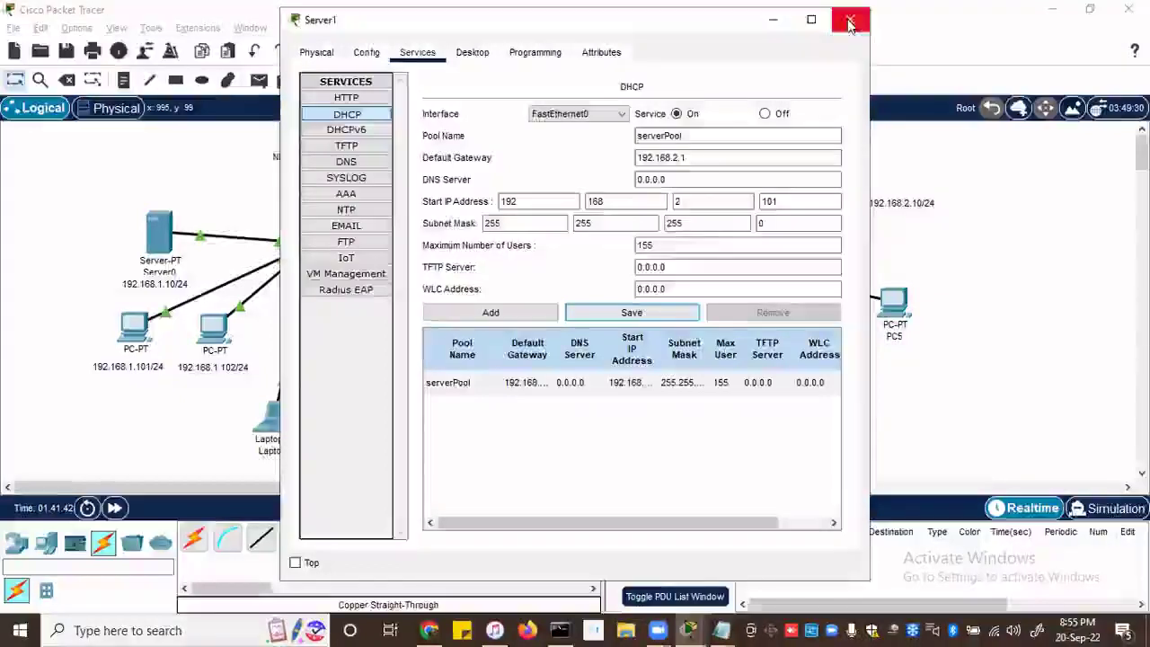
pyautogui.click(851, 18)
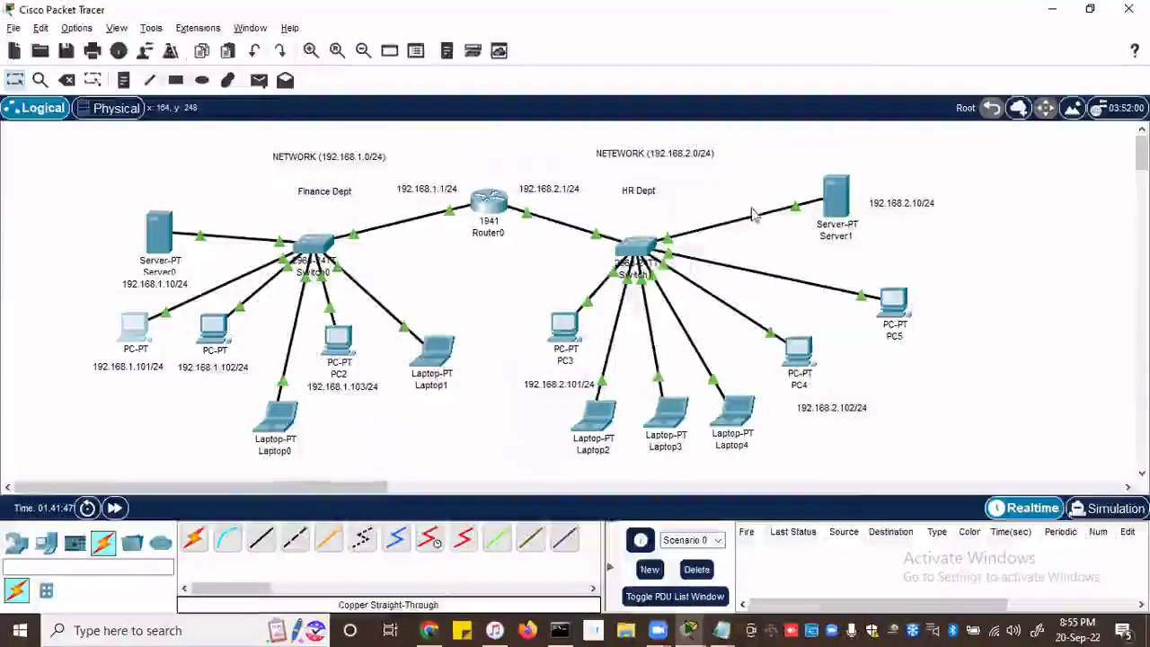
pyautogui.click(135, 328)
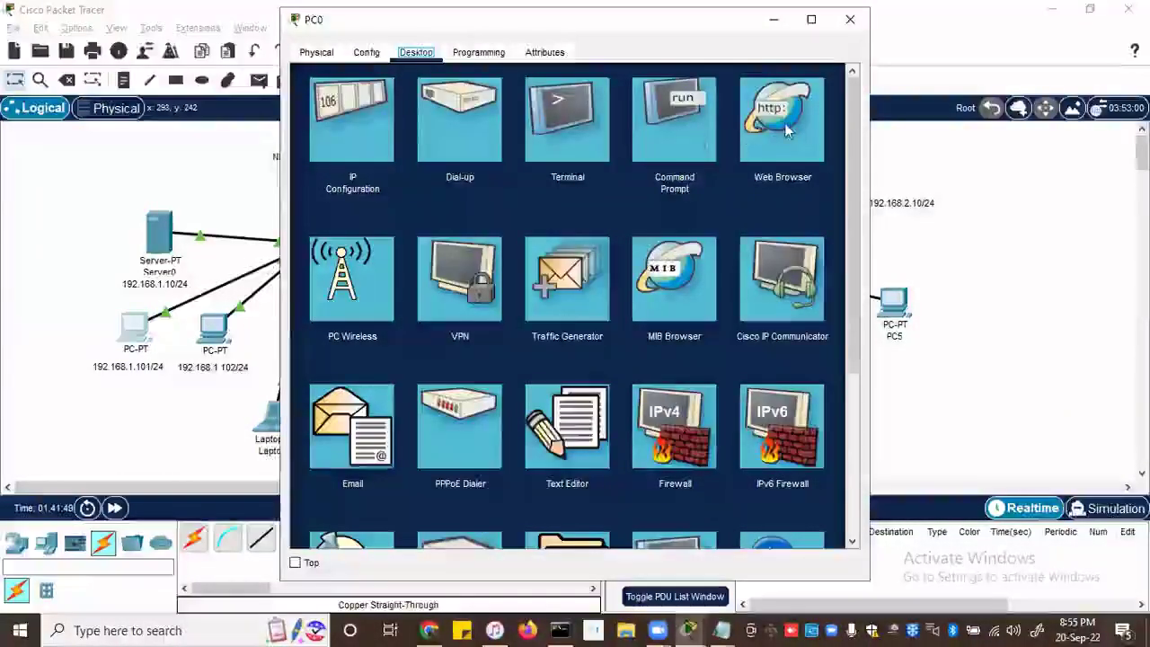
# Ping 192.168.2.10 from PC0's command prompt, getting 3 of 4 replies
pyautogui.click(677, 123)
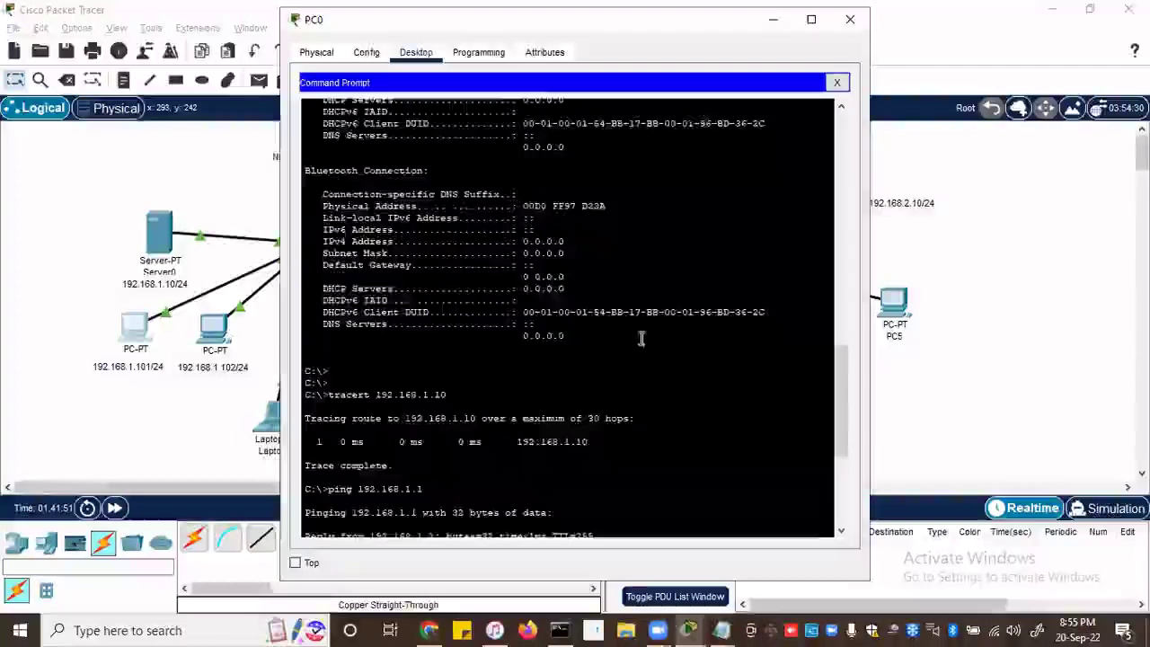
pyautogui.scroll(-8, 639, 336)
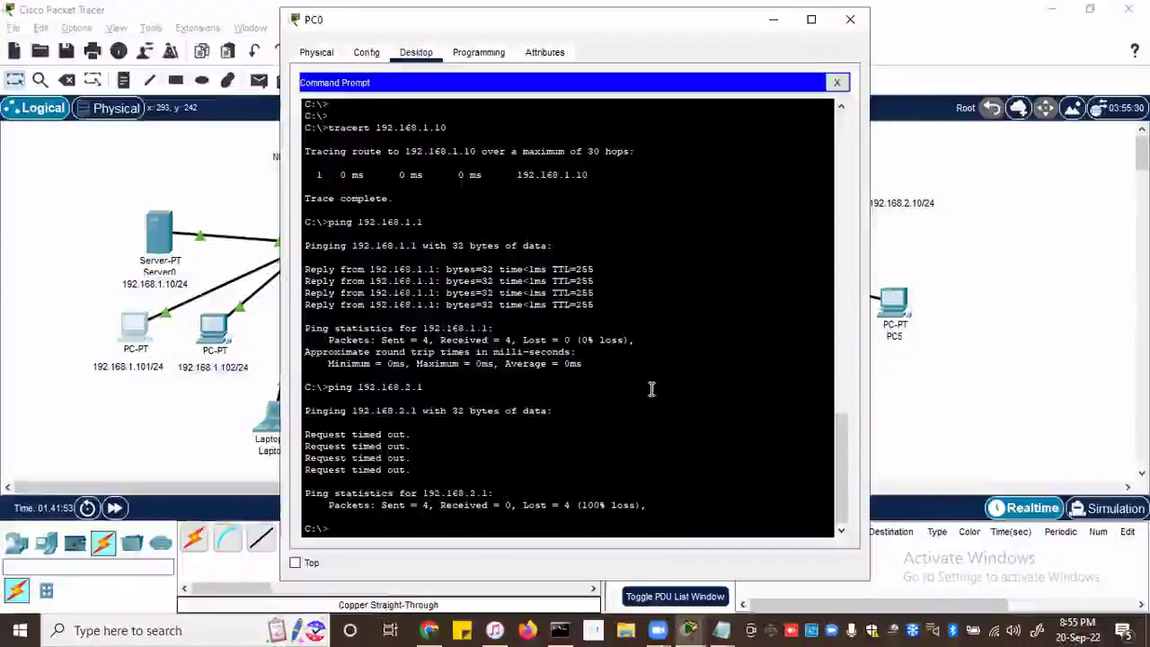
pyautogui.write('ping 192.168')
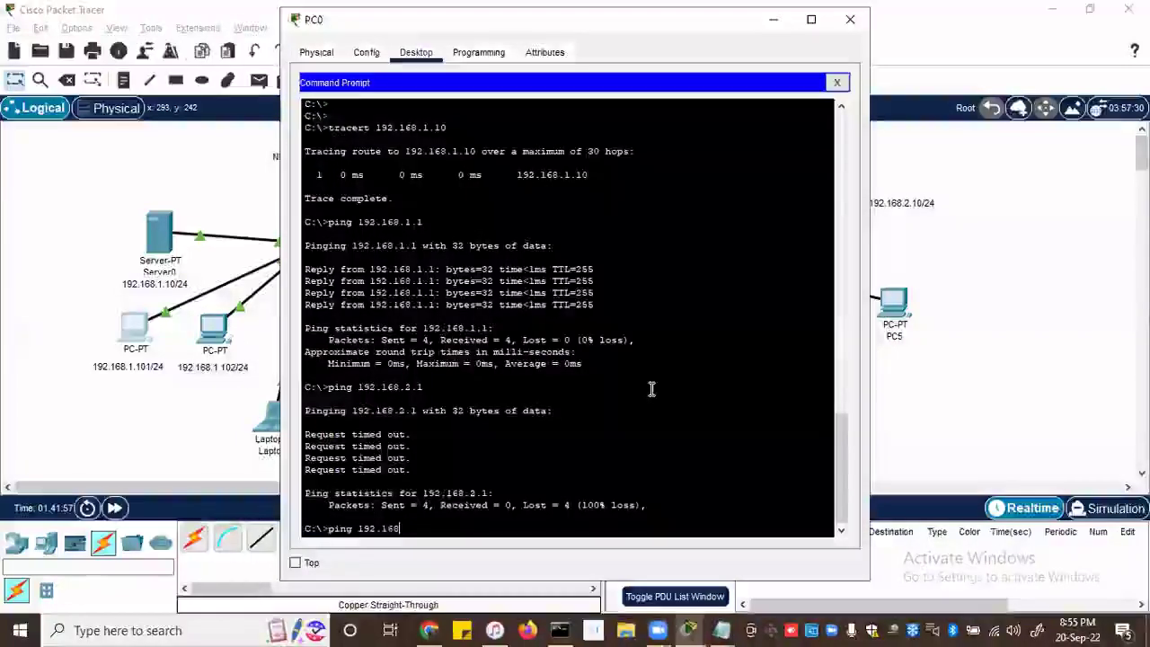
pyautogui.write('.2.1')
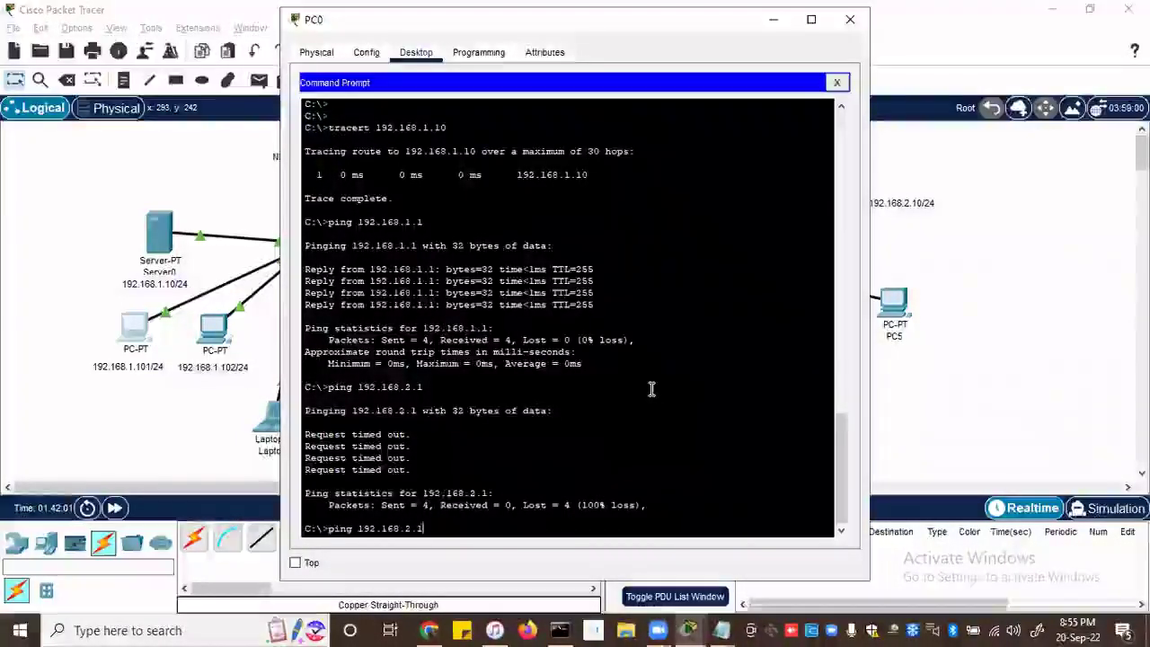
pyautogui.write('0')
pyautogui.press('Return')
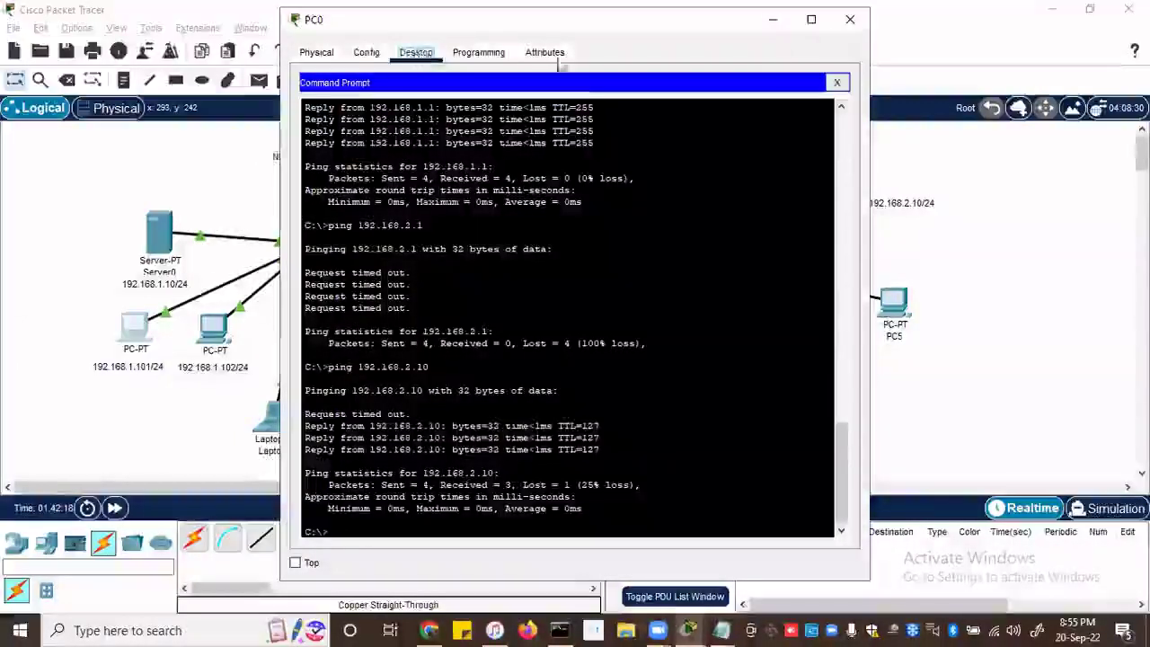
pyautogui.click(836, 82)
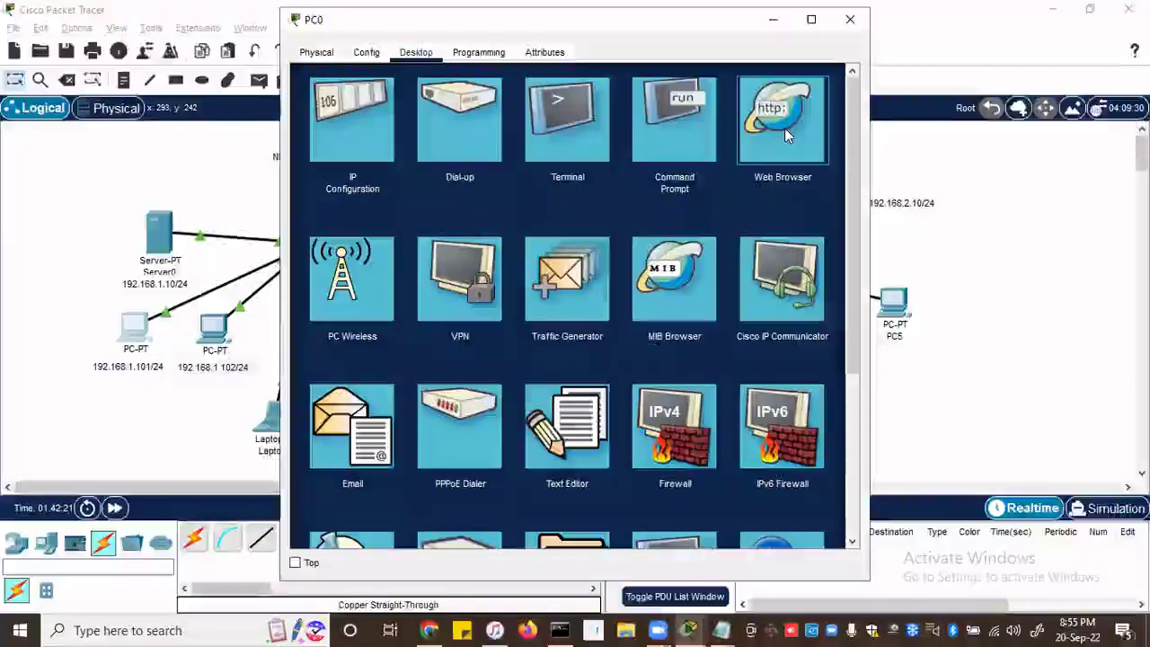
# Load 192.168.2.10 in PC0's web browser to show the Customer Relation Management System page
pyautogui.click(784, 127)
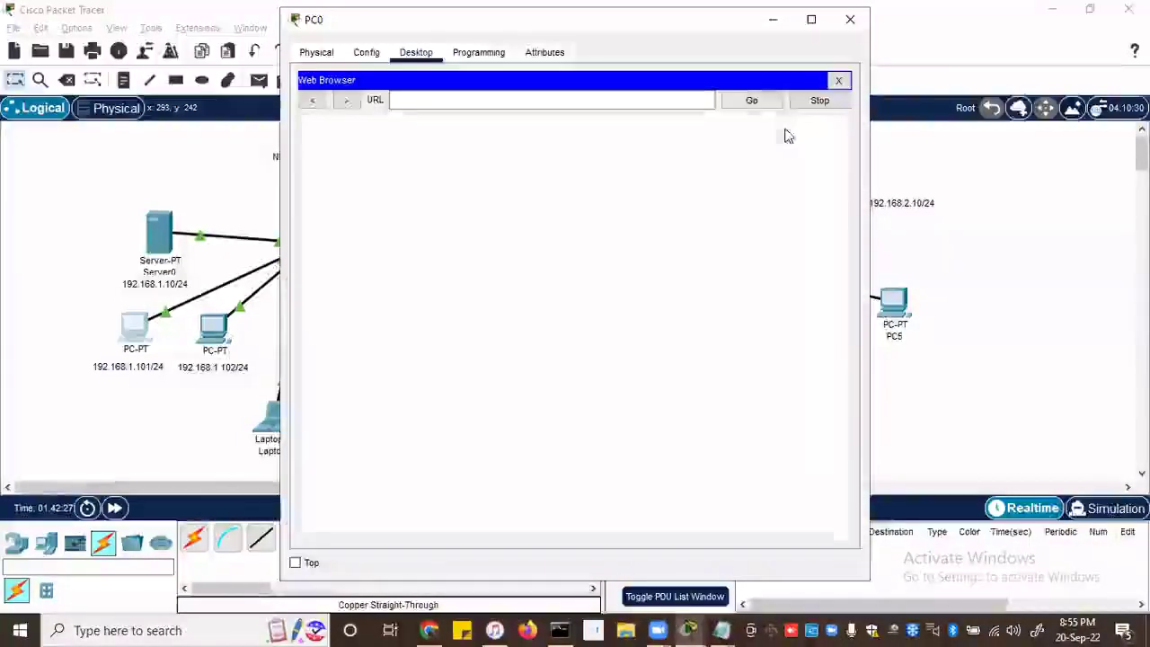
pyautogui.write('19')
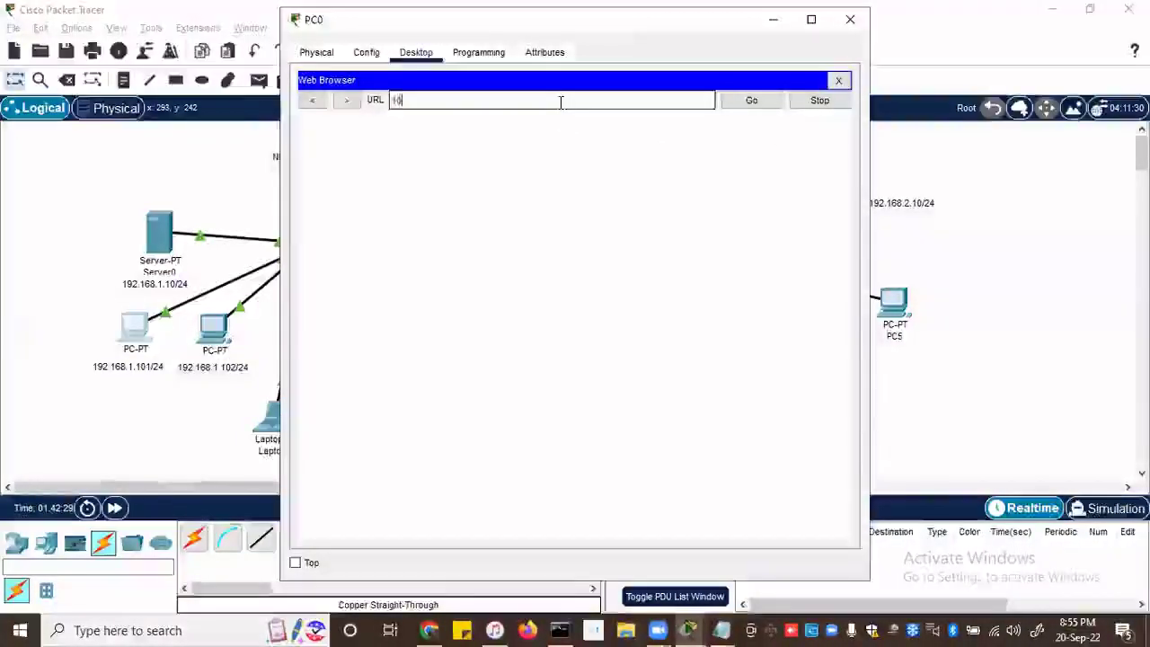
pyautogui.write('2.168.2.10')
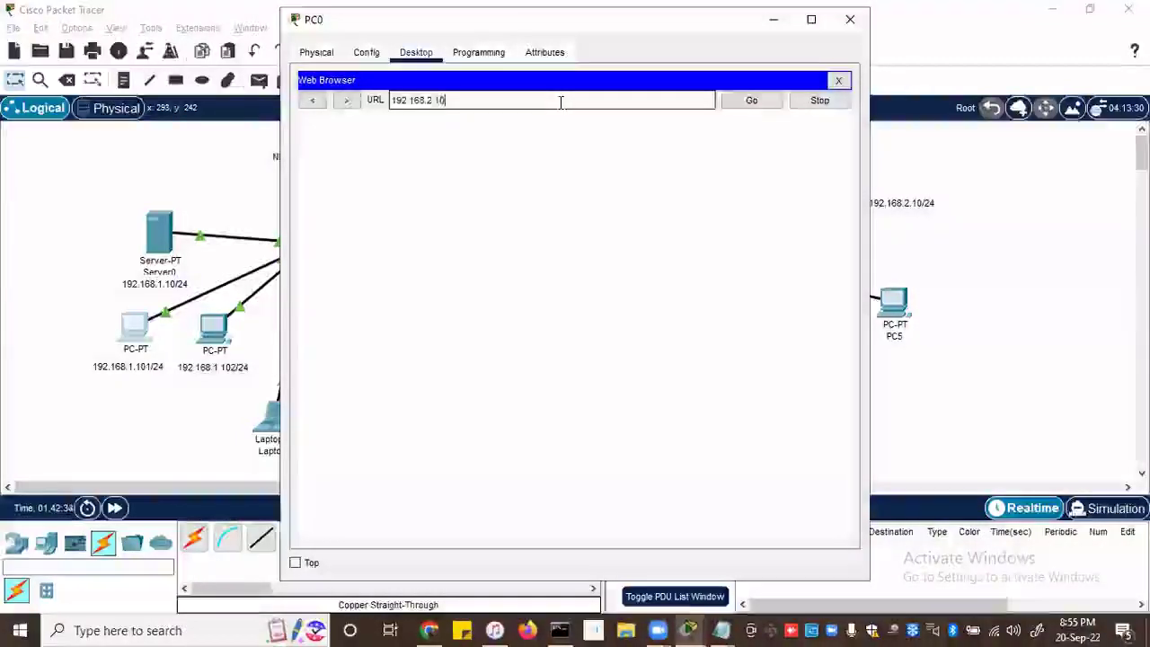
pyautogui.press('Return')
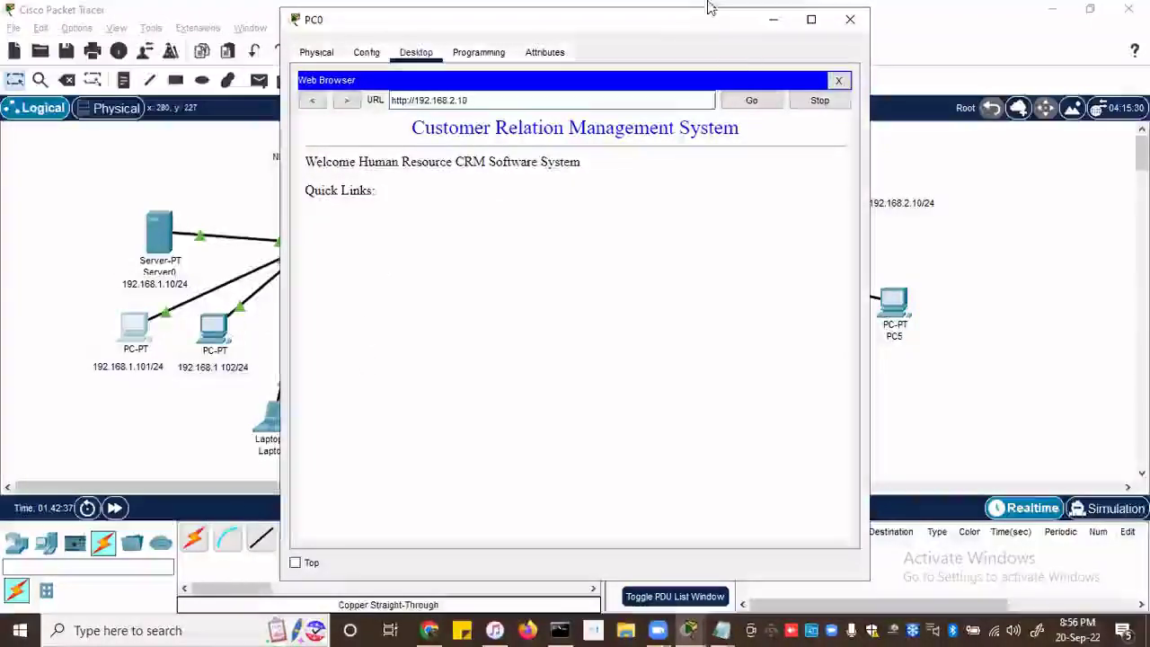
pyautogui.moveTo(682, 27); pyautogui.dragTo(902, 48)
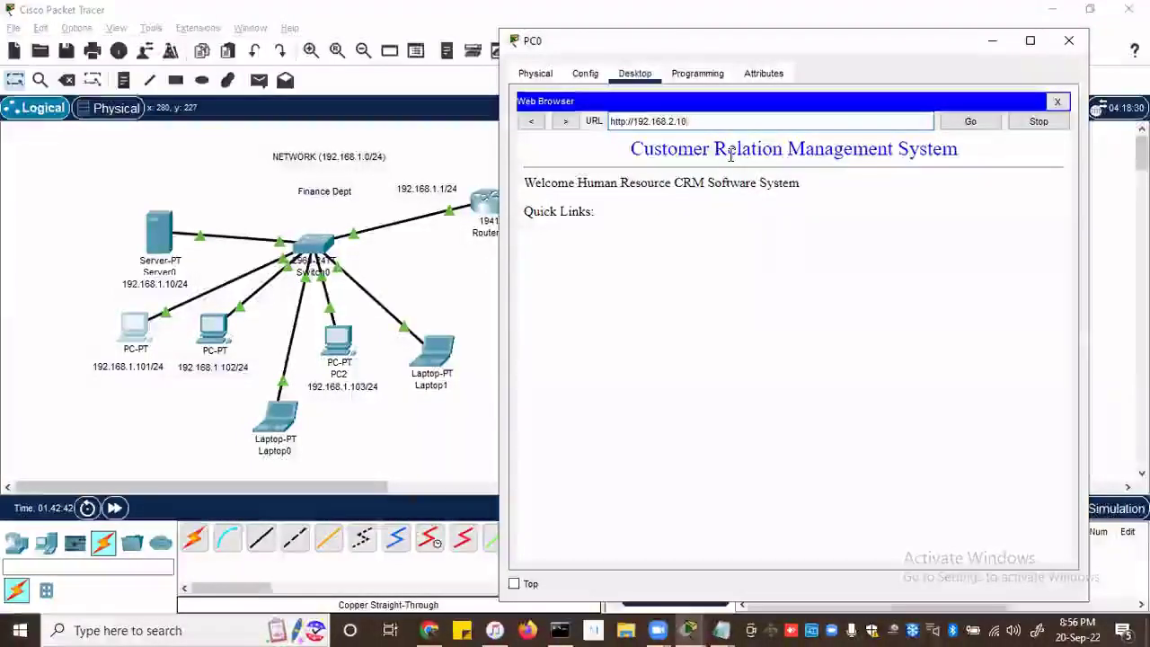
pyautogui.moveTo(776, 44); pyautogui.dragTo(625, 49)
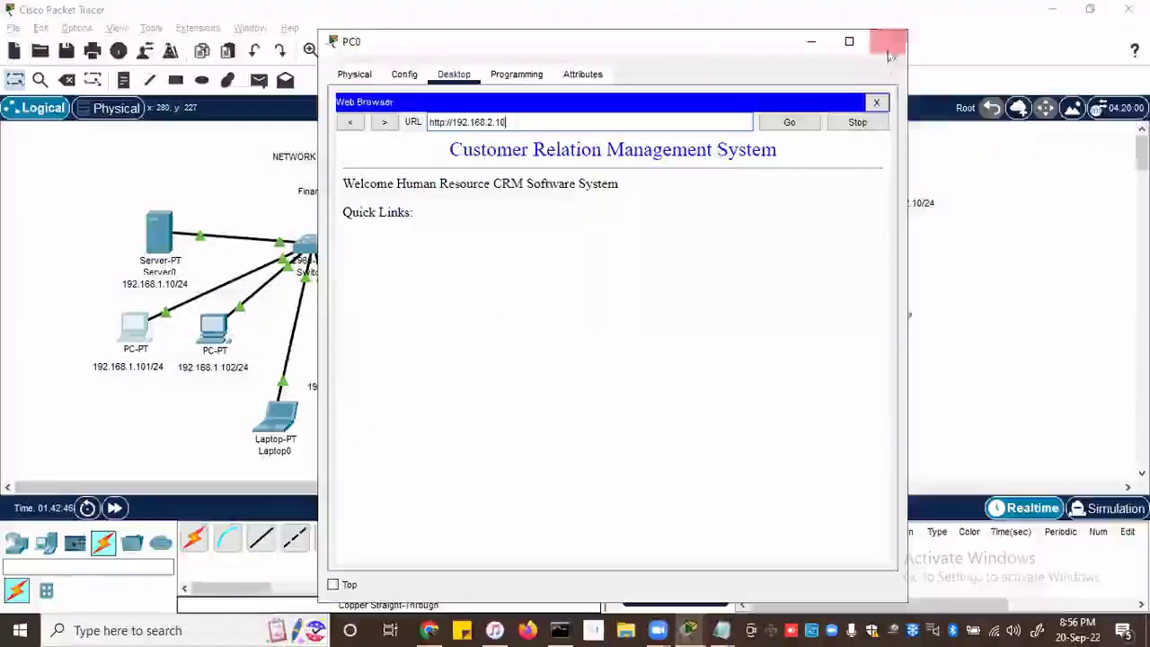
pyautogui.click(882, 40)
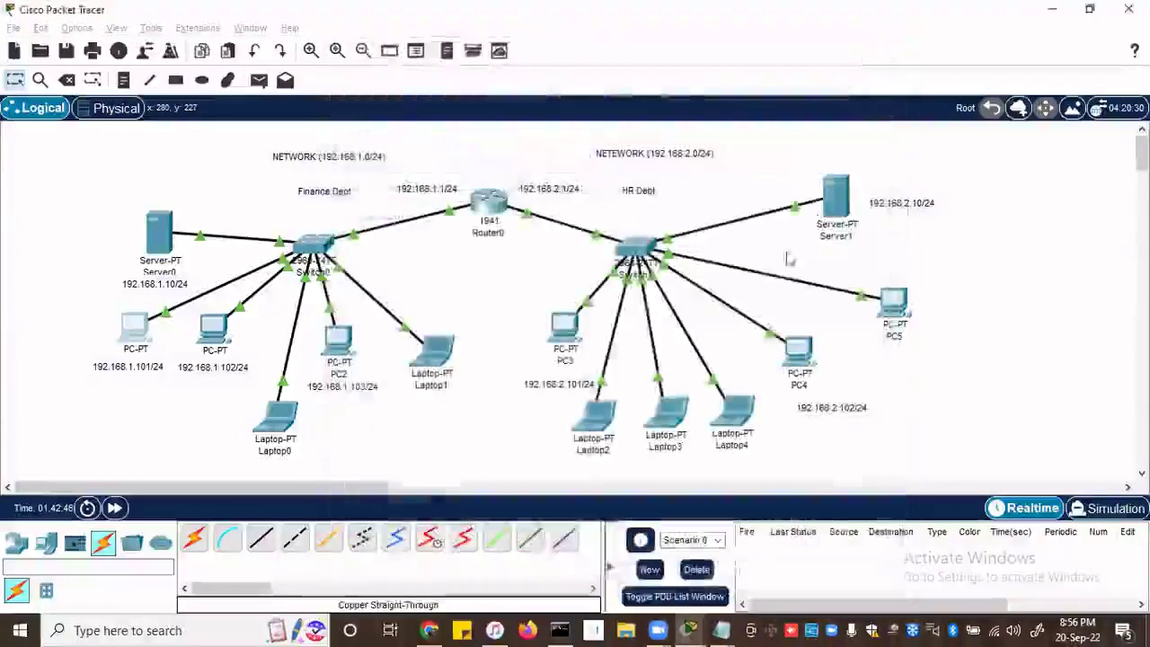
# Run ipconfig in PC3's command prompt to view its current addressing
pyautogui.click(566, 332)
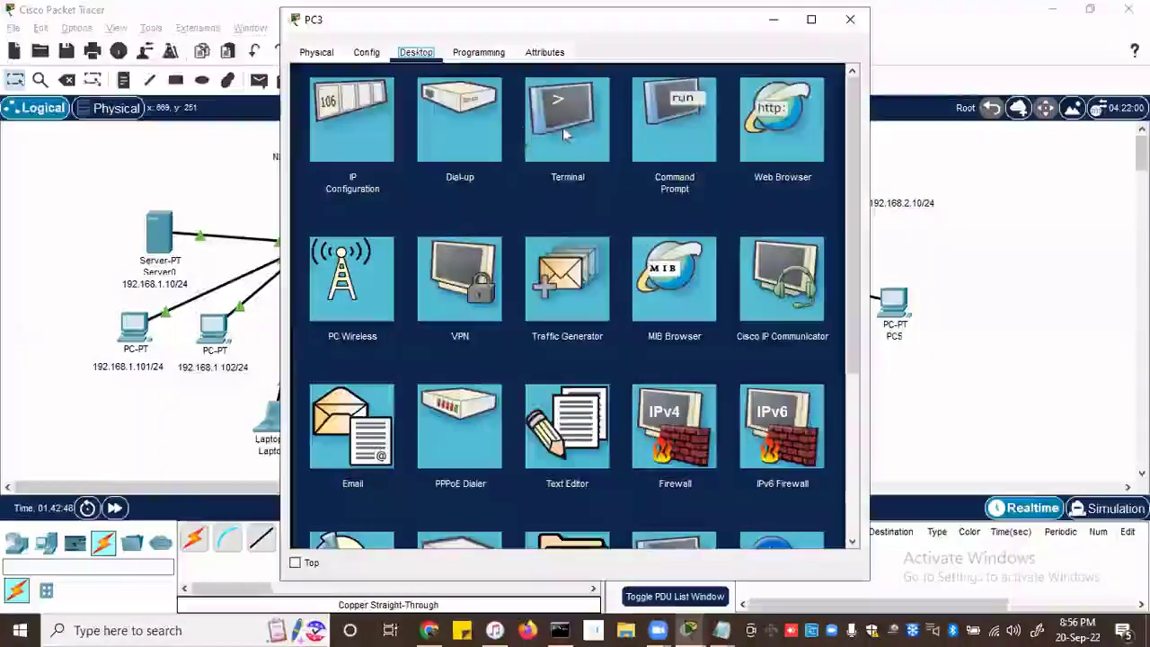
pyautogui.click(685, 144)
pyautogui.write('ipoconfig')
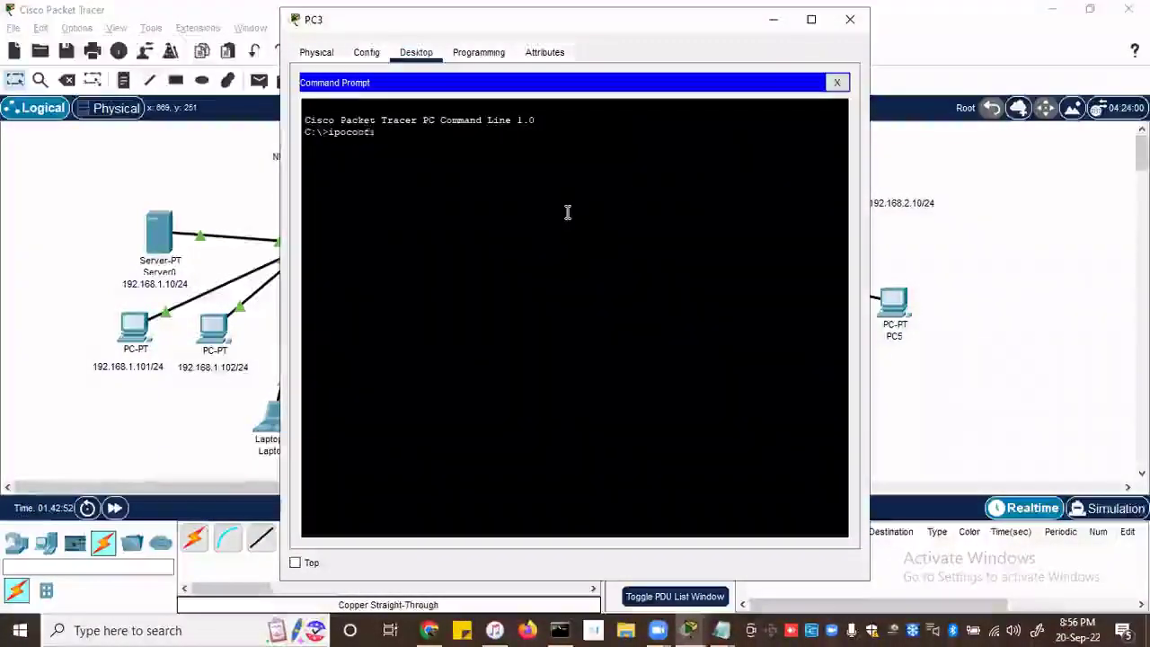
pyautogui.press('BackSpace')
pyautogui.press('BackSpace')
pyautogui.press('BackSpace')
pyautogui.press('BackSpace')
pyautogui.press('BackSpace')
pyautogui.press('BackSpace')
pyautogui.press('BackSpace')
pyautogui.write('config')
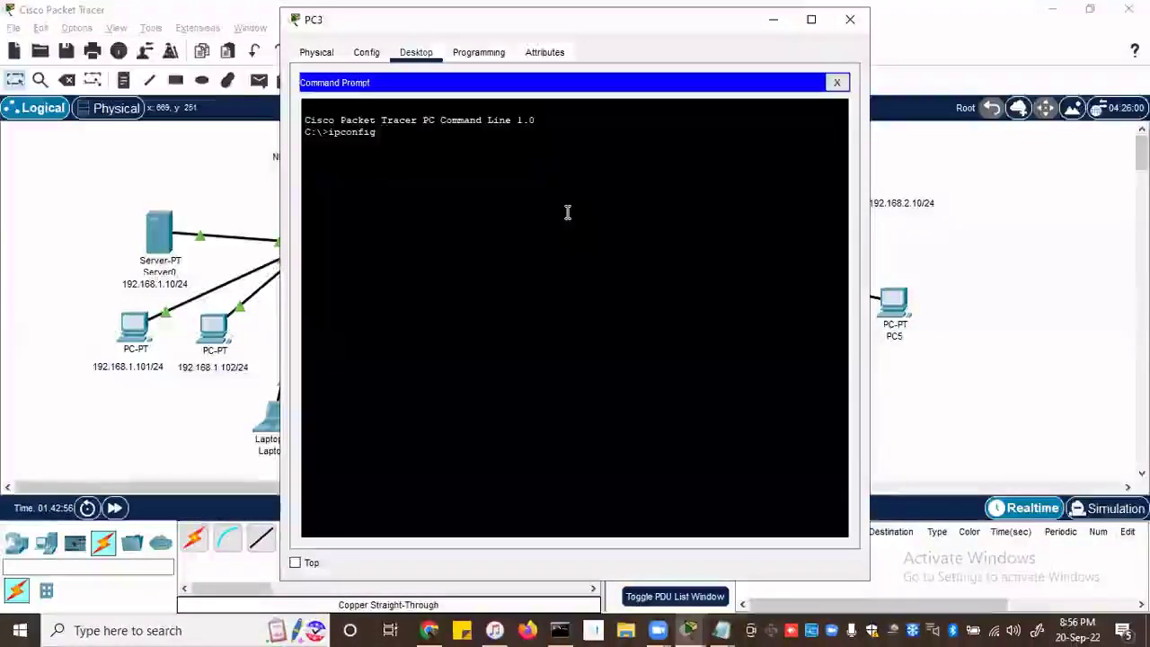
pyautogui.press('Return')
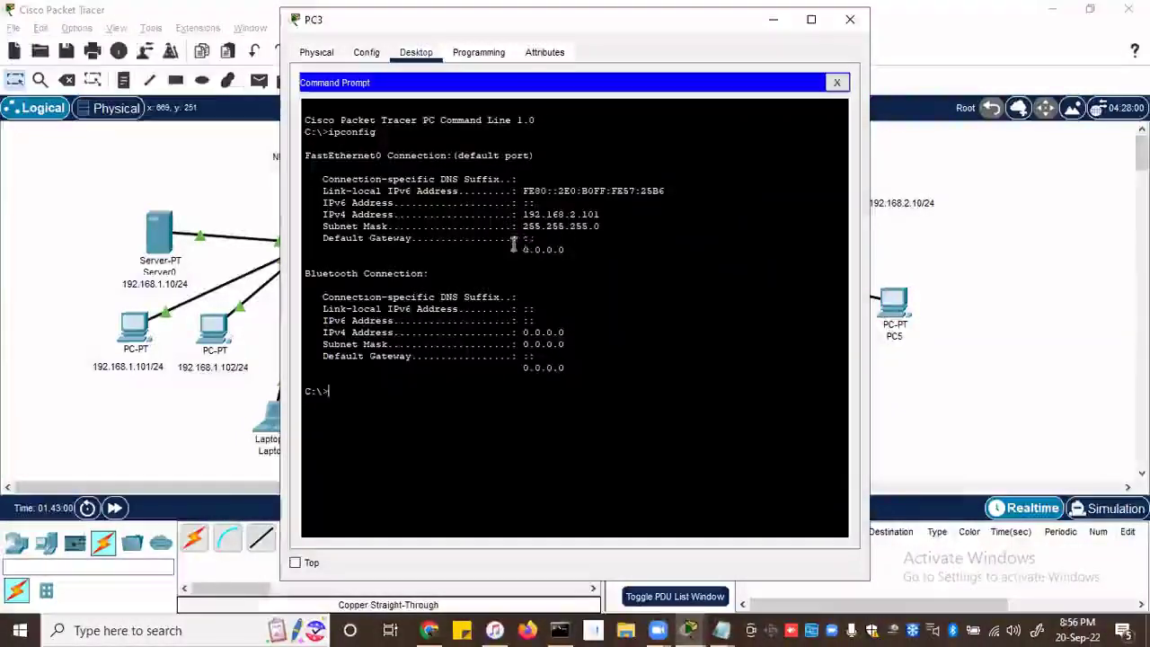
# Run ipconfig /renew on PC3, obtaining 192.168.2.101 with gateway 192.168.2.1
pyautogui.press('Up')
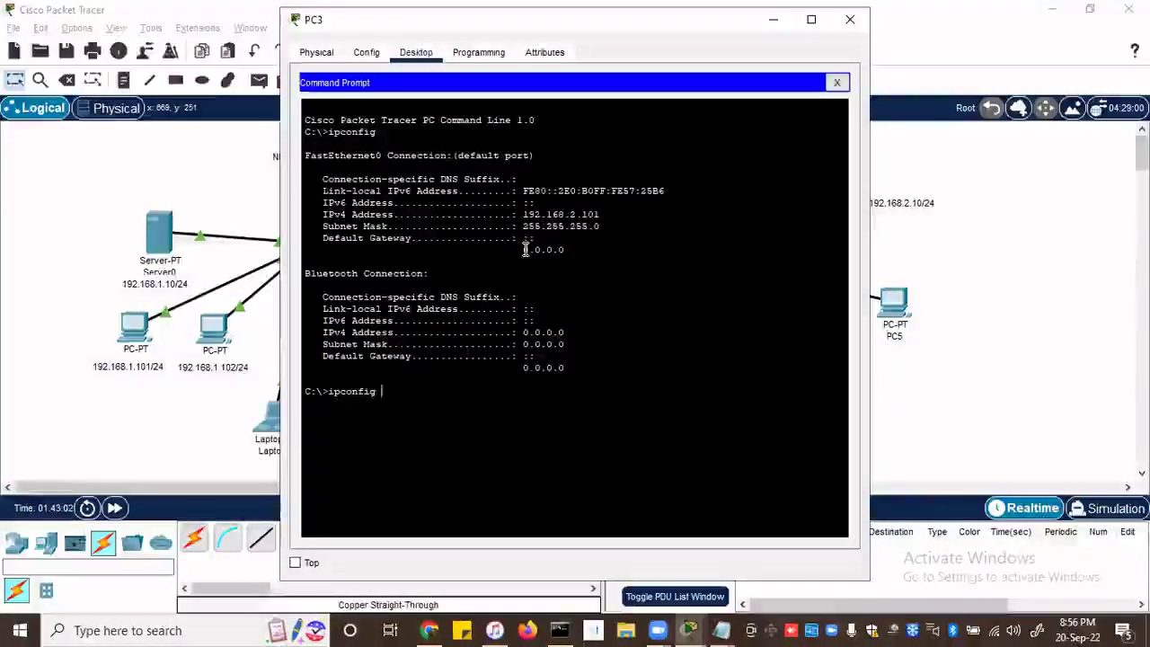
pyautogui.write('/renew')
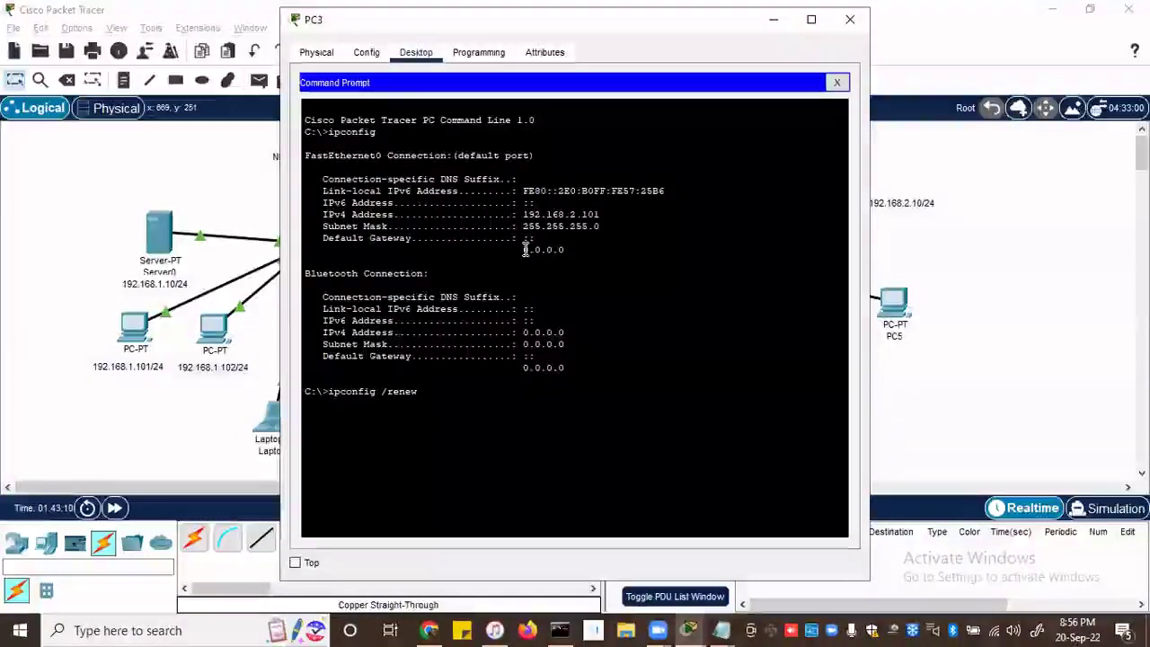
pyautogui.press('Return')
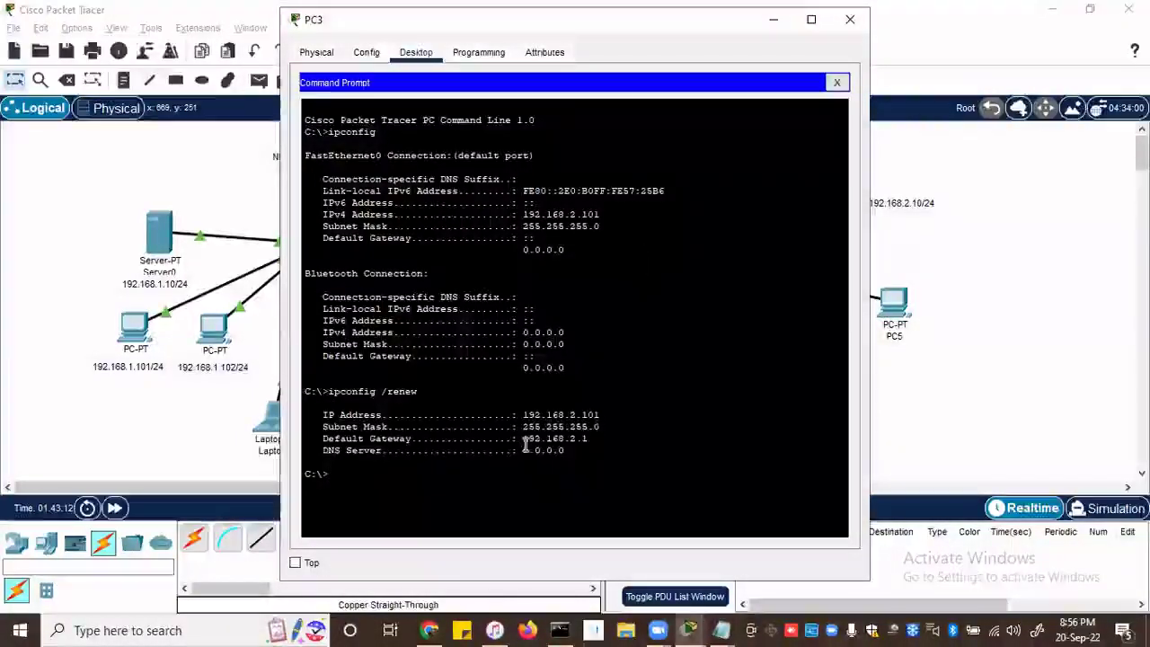
pyautogui.moveTo(383, 392); pyautogui.dragTo(424, 390)
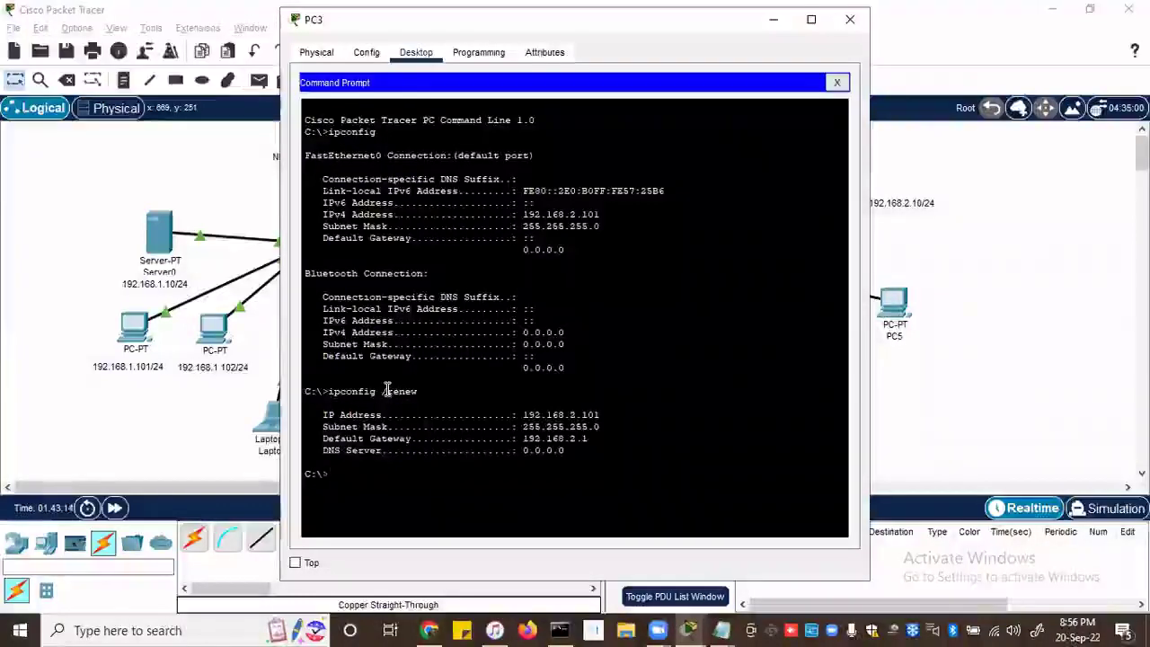
pyautogui.click(415, 393)
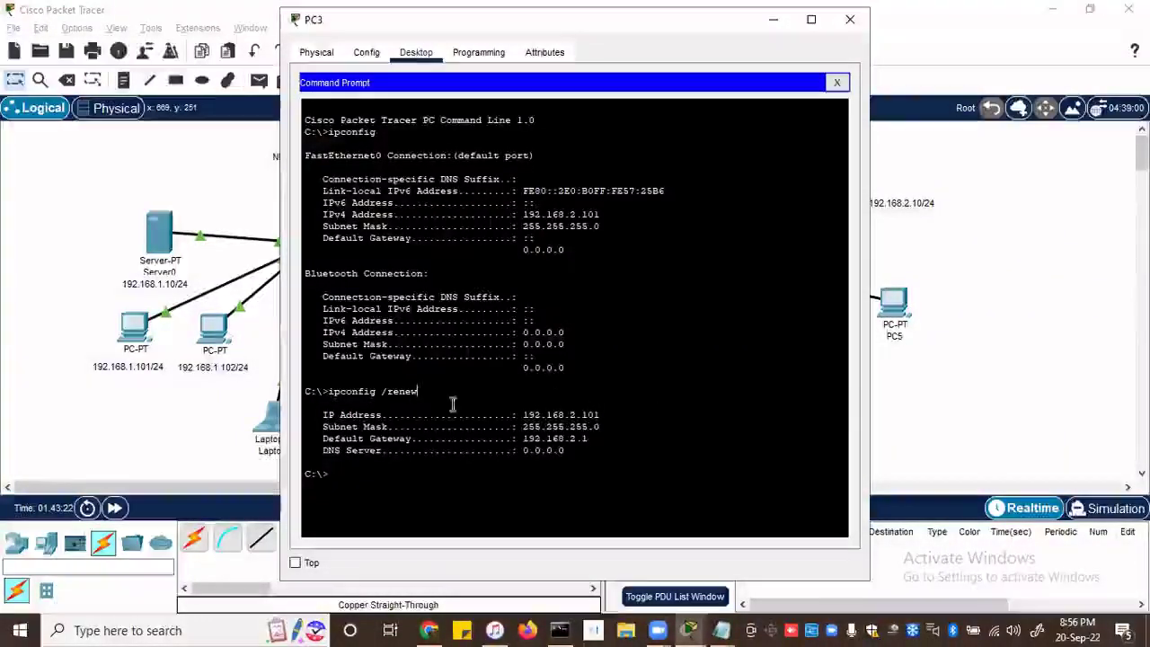
pyautogui.doubleClick(400, 391)
pyautogui.moveTo(524, 439); pyautogui.dragTo(587, 437)
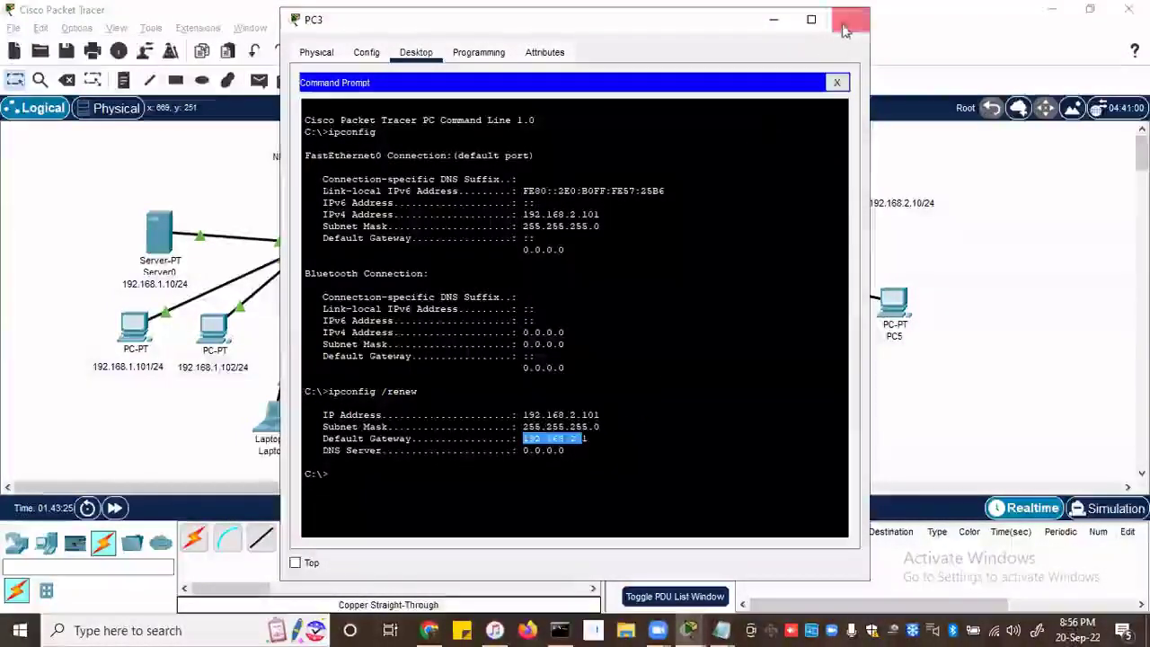
pyautogui.click(850, 19)
pyautogui.click(559, 334)
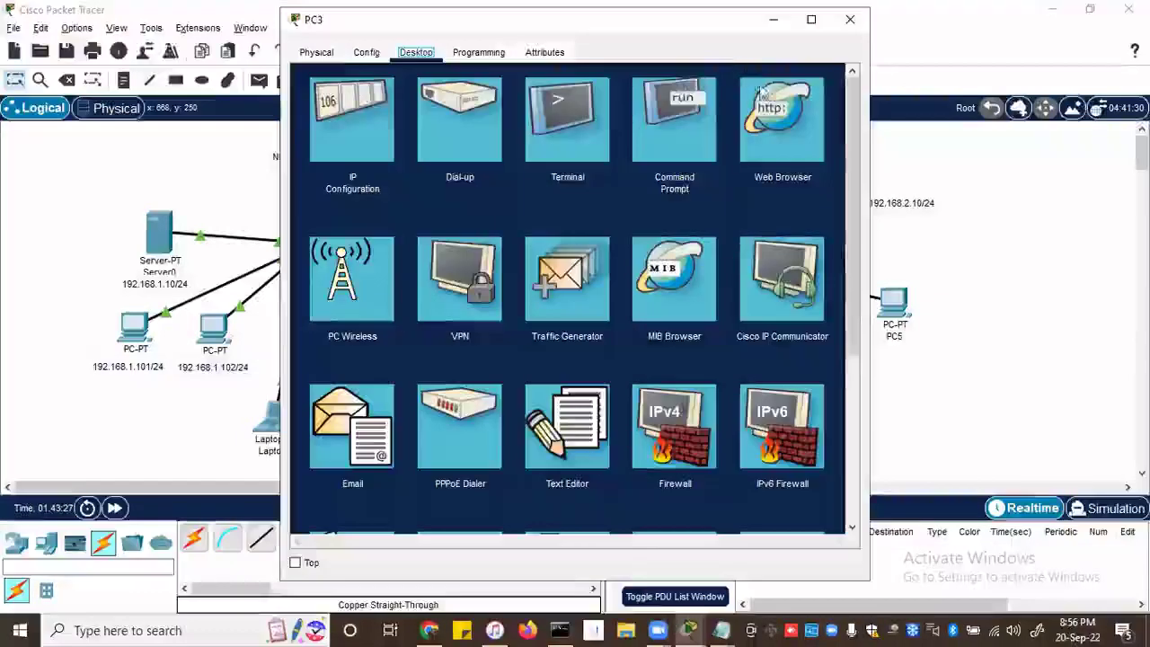
# Browse from PC3 to 192.168.1.10 to load the Tally ERP System welcome page
pyautogui.click(774, 115)
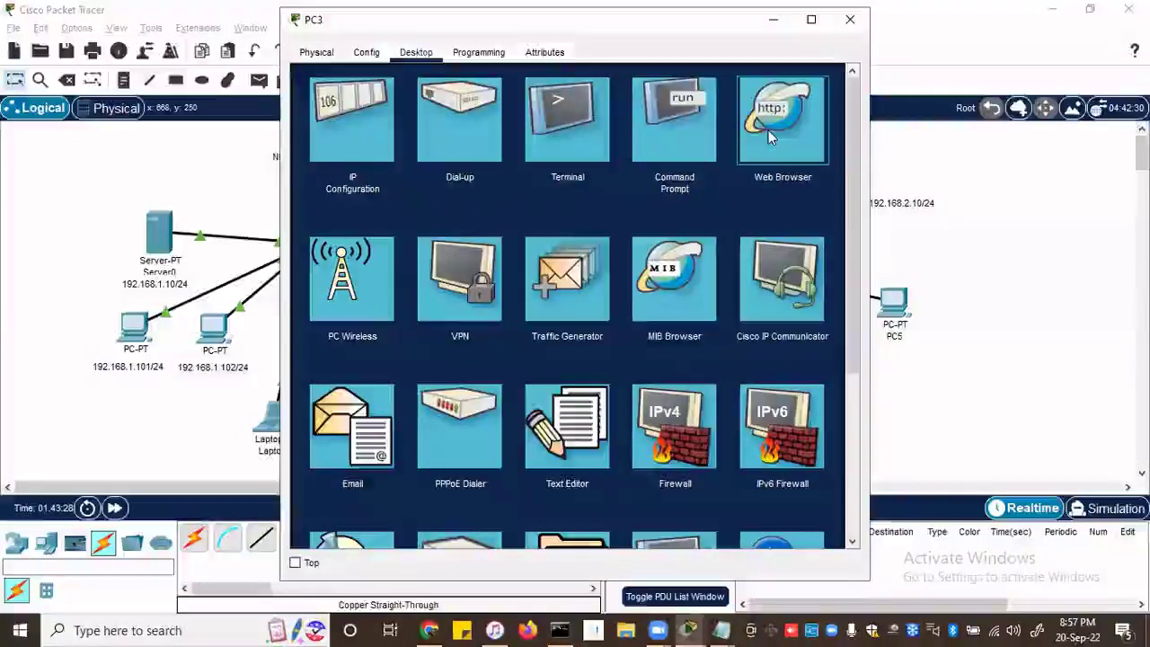
pyautogui.click(769, 130)
pyautogui.click(557, 99)
pyautogui.write('192.168.1.10')
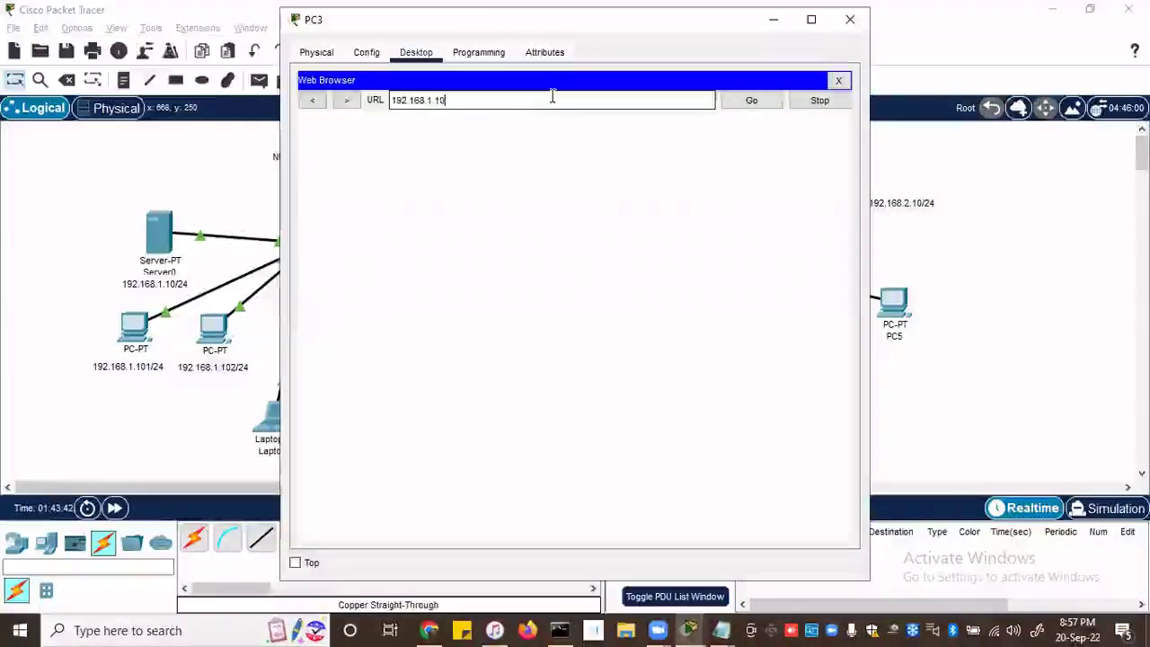
pyautogui.press('Return')
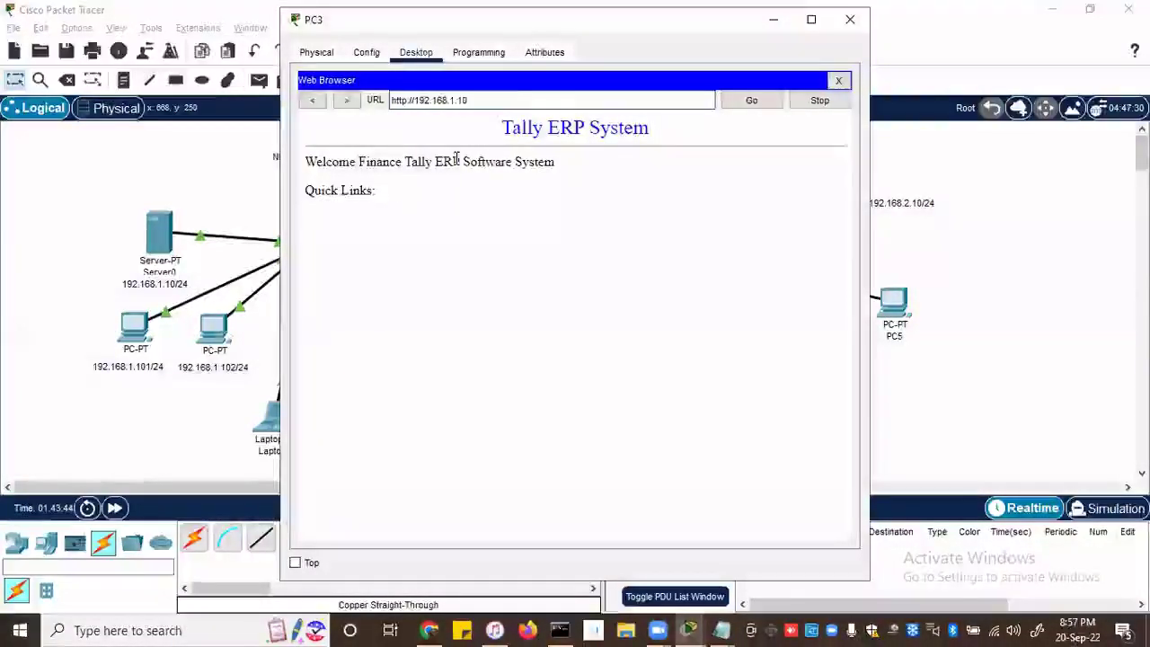
pyautogui.moveTo(657, 26); pyautogui.dragTo(824, 31)
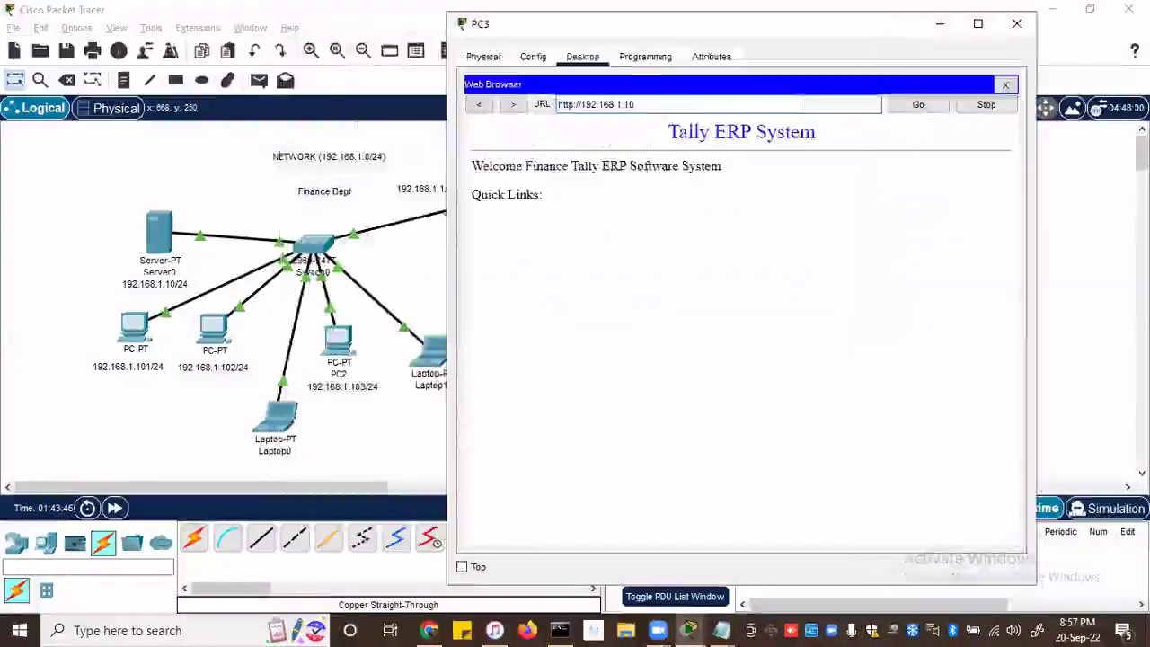
pyautogui.click(1018, 25)
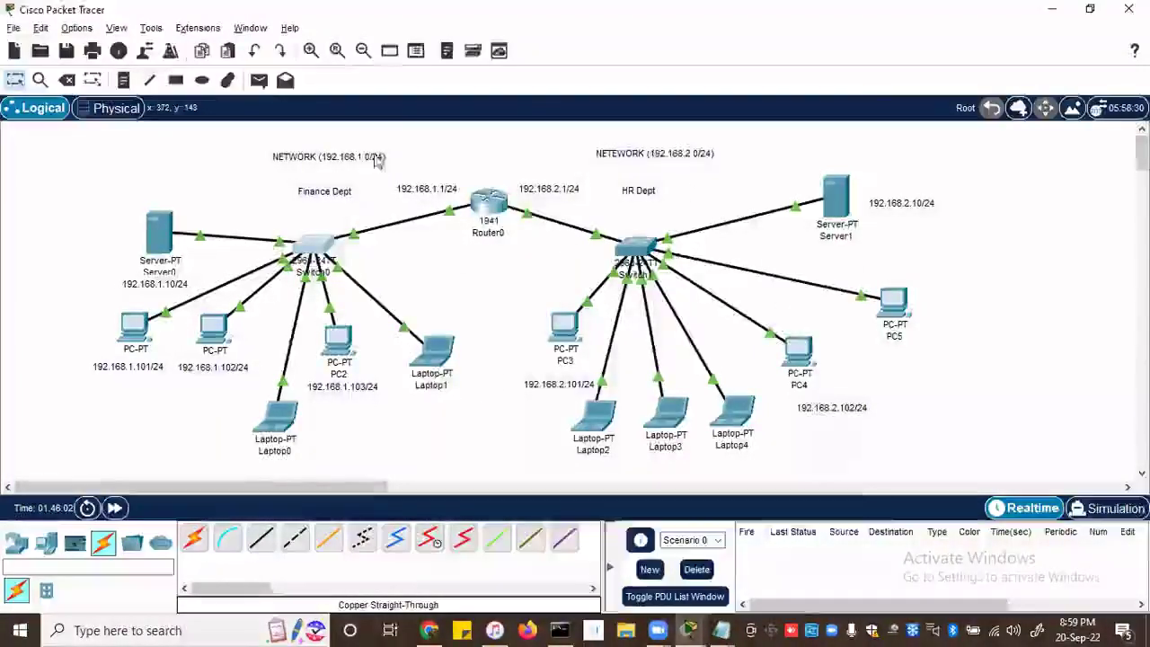
# Return to the topology and open Switch0's device window
pyautogui.click(315, 243)
# Enter privileged and global configuration mode (en, conf t) in Switch0's CLI
pyautogui.click(406, 54)
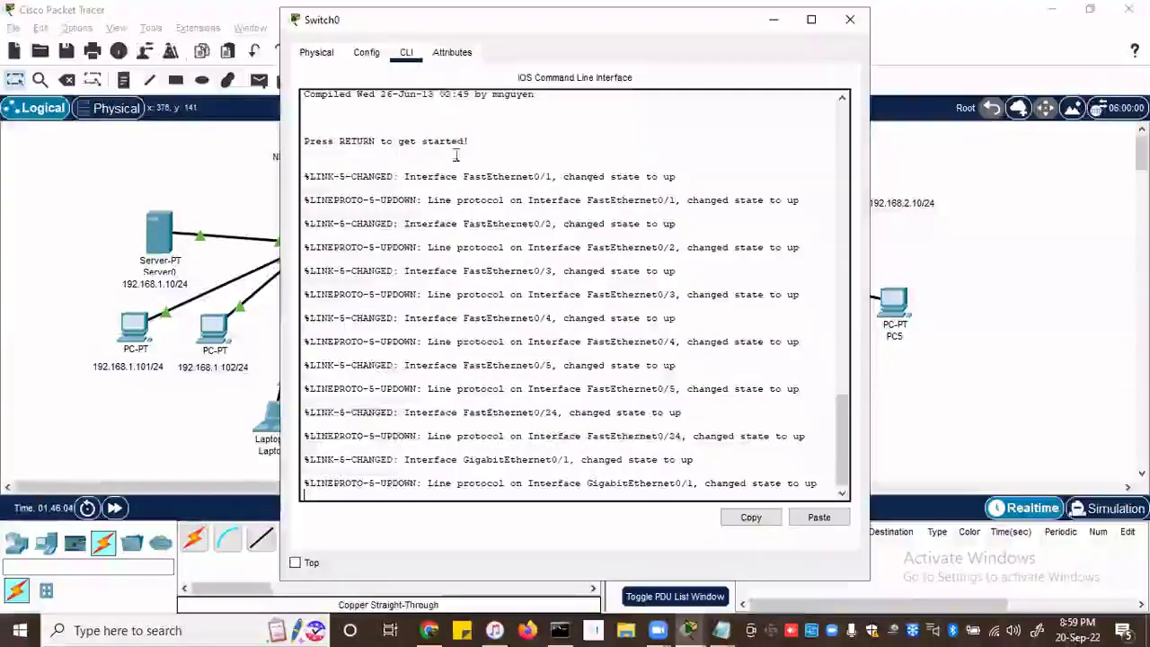
pyautogui.press('Return')
pyautogui.press('Return')
pyautogui.press('Return')
pyautogui.press('Return')
pyautogui.write('en')
pyautogui.press('Return')
pyautogui.write('conf t')
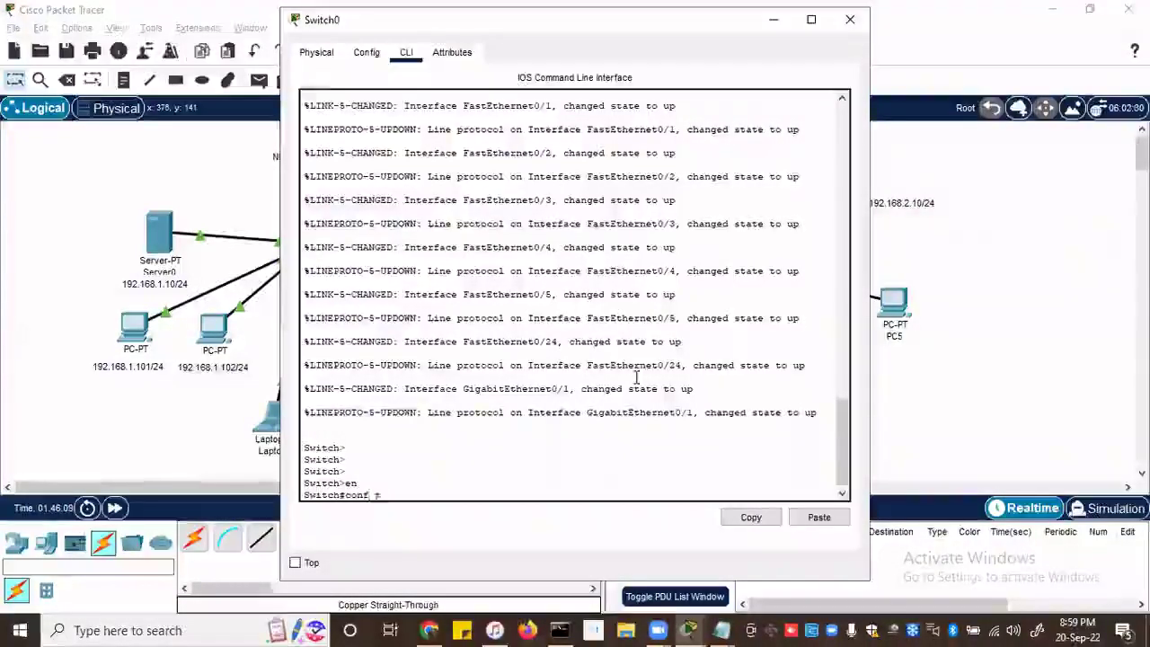
pyautogui.press('Return')
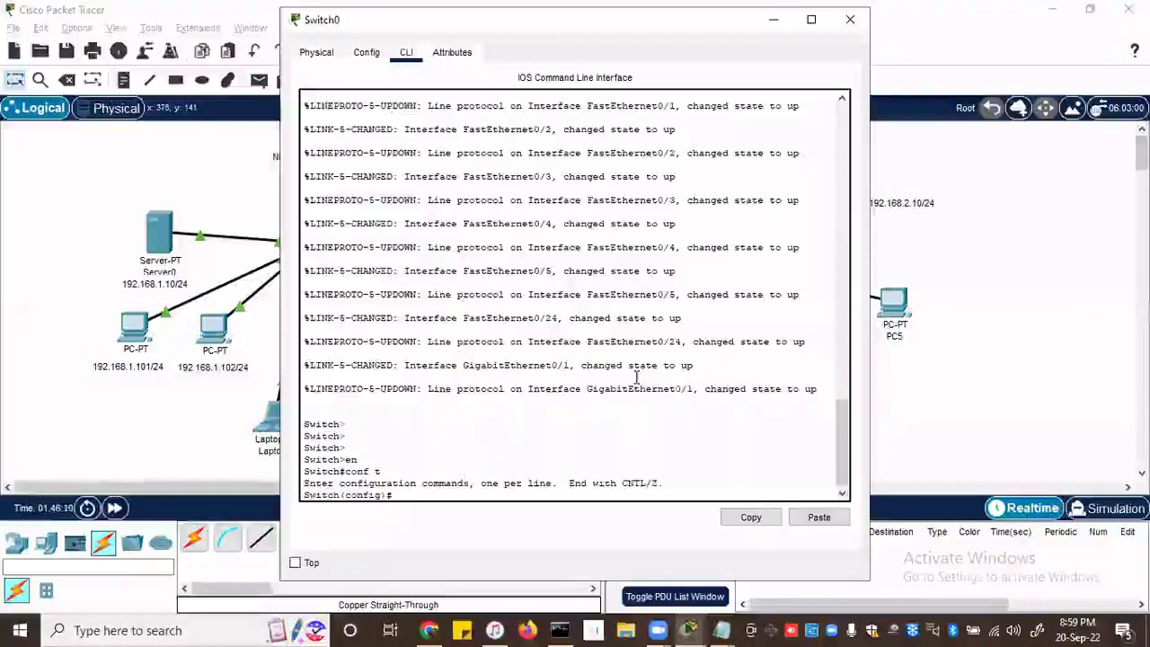
# Rename the switch to SW1 with the hostname command
pyautogui.write('host')
pyautogui.press('Tab')
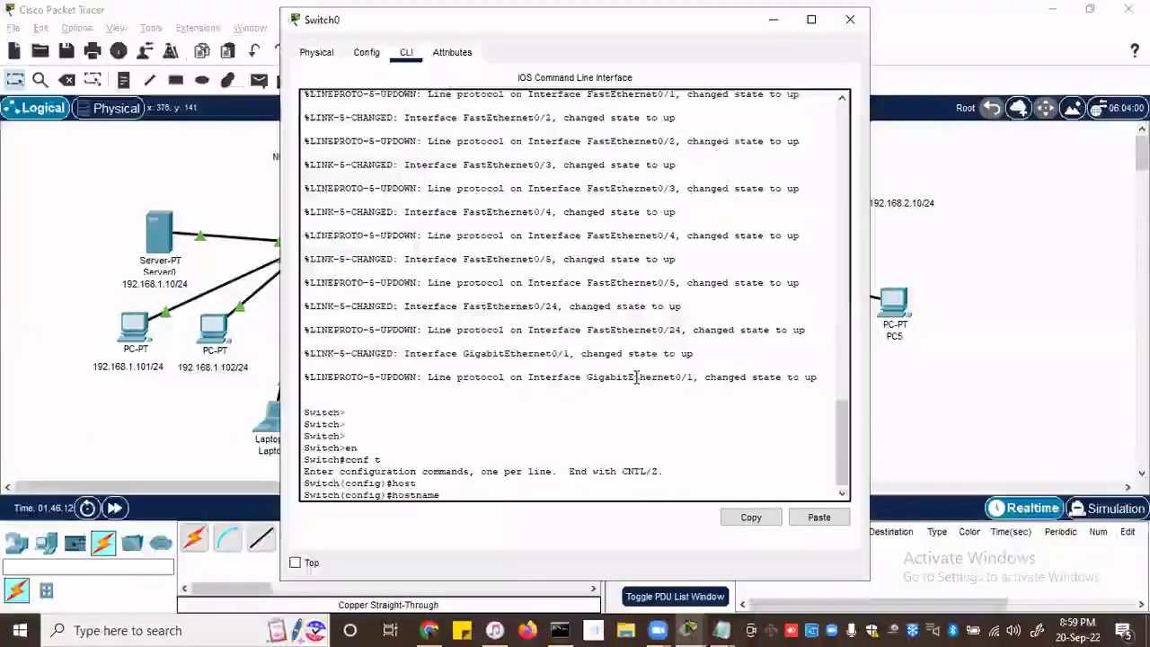
pyautogui.write('C')
pyautogui.press('BackSpace')
pyautogui.write('SW1')
pyautogui.press('Return')
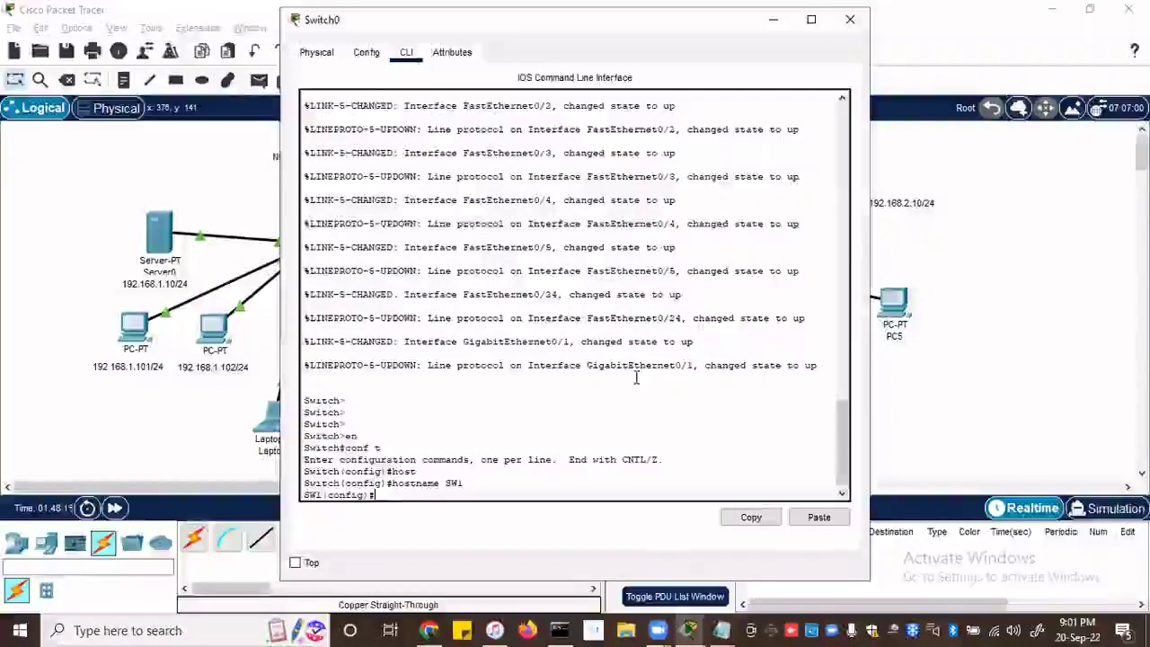
pyautogui.click(849, 19)
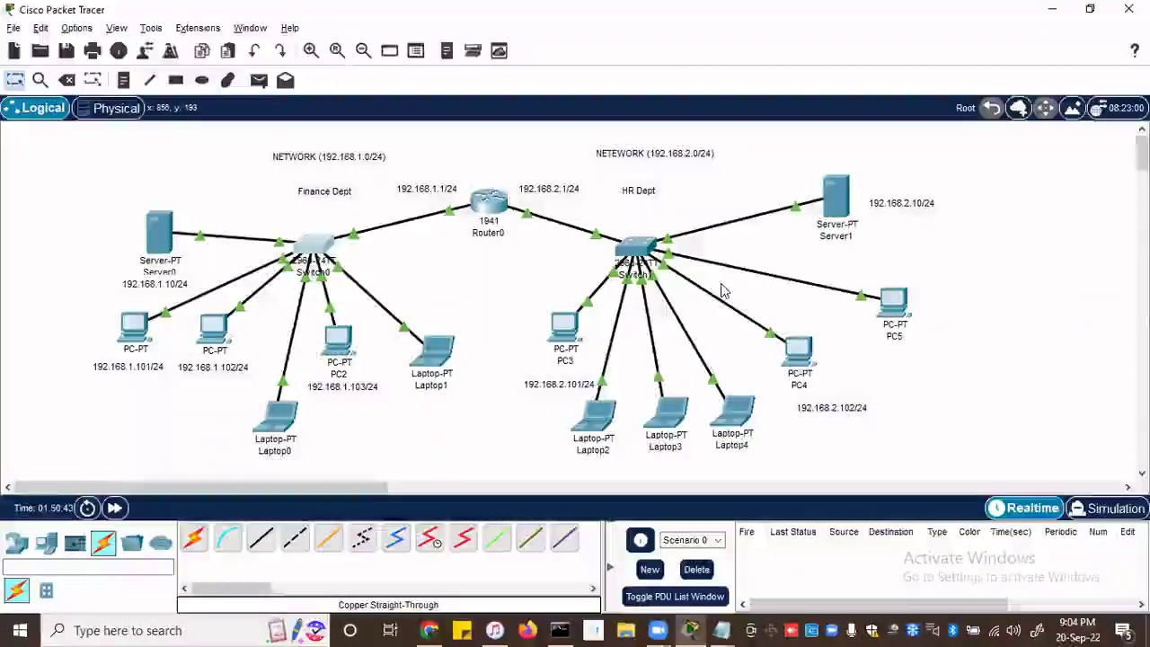
# Leave the Packet Tracer Finance/HR topology and open File Explorer to find the grade workbook
pyautogui.moveTo(726, 299)
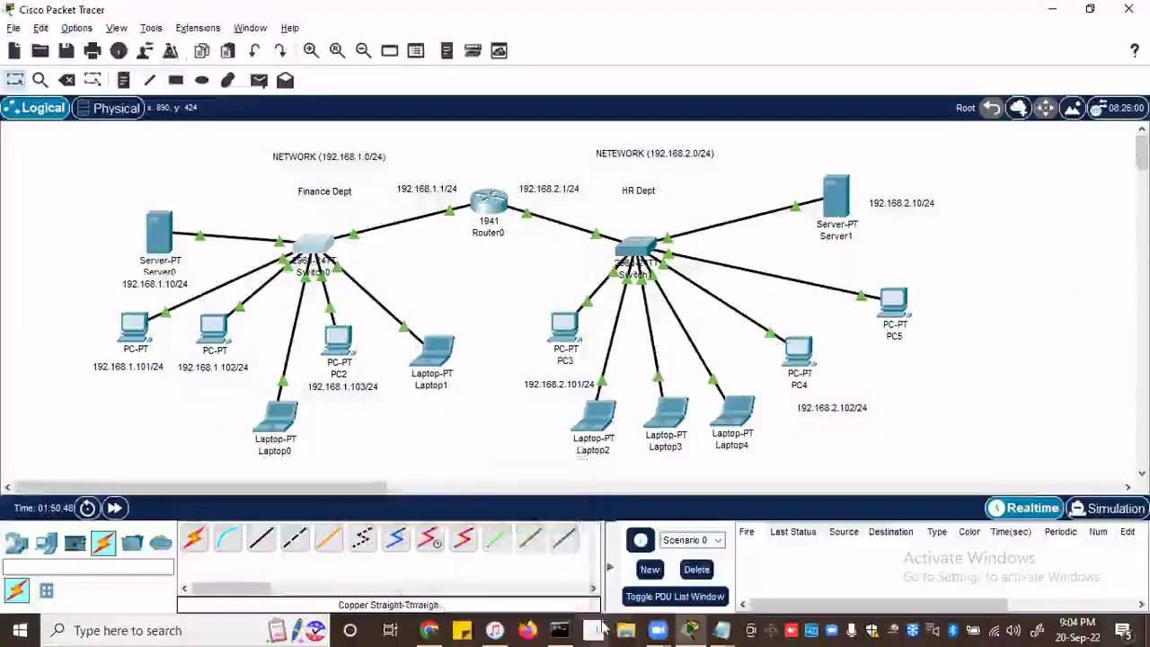
pyautogui.click(629, 630)
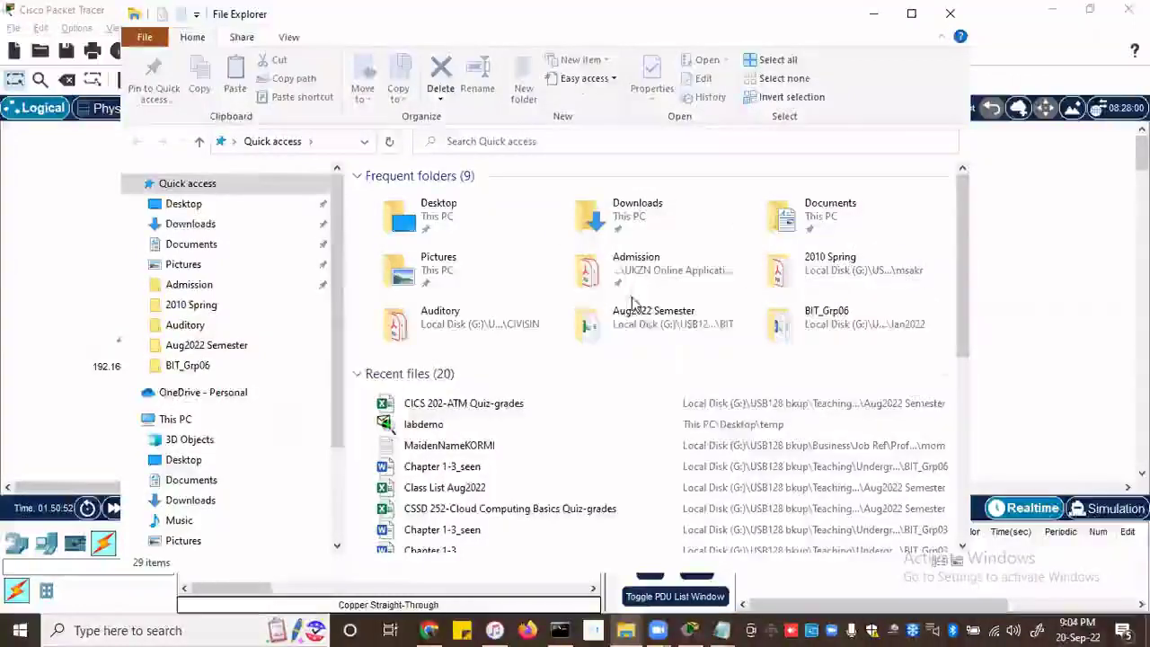
# Open the CICS 202-ATM Quiz-grades workbook from the Recent files list
pyautogui.scroll(-2, 717, 447)
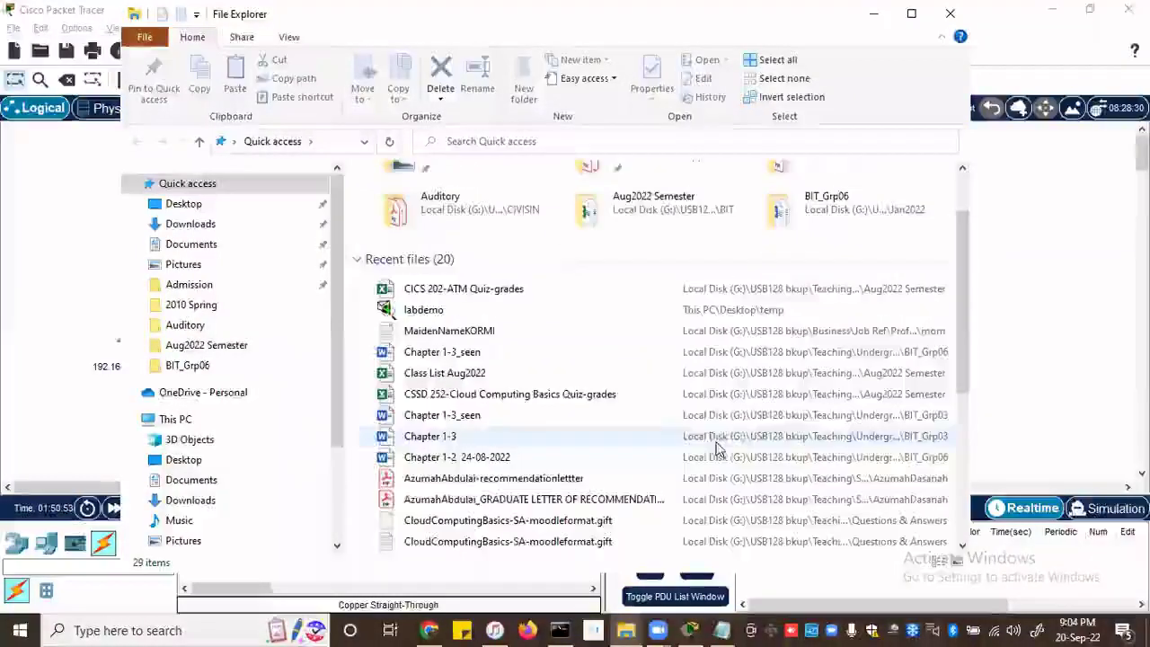
pyautogui.click(496, 290)
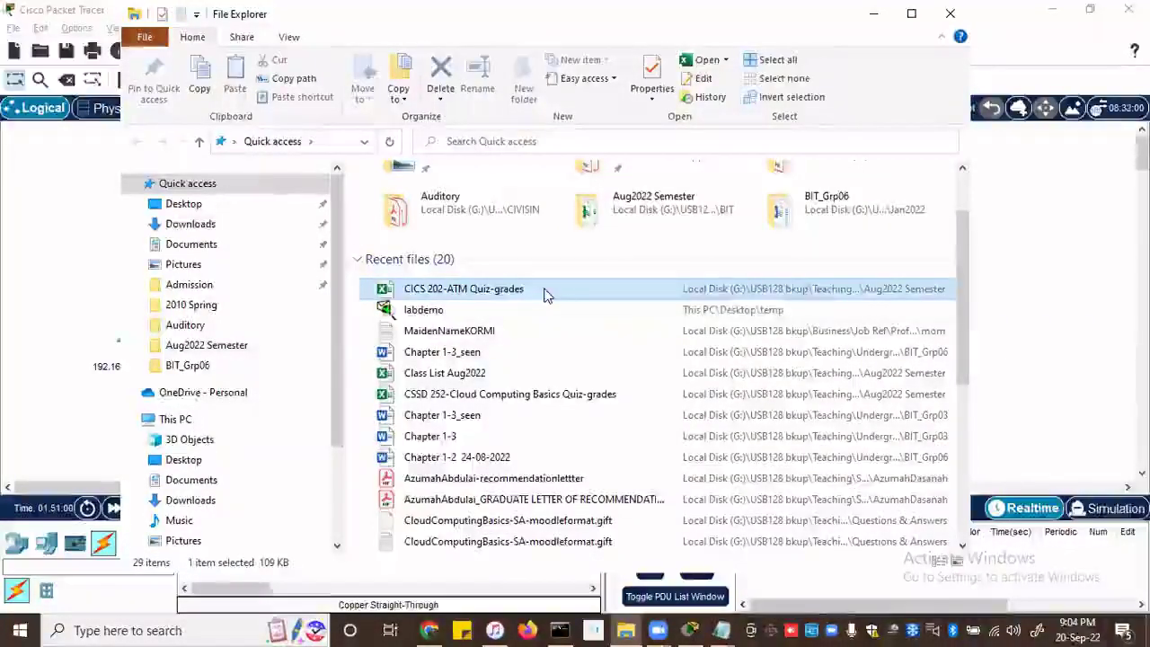
pyautogui.doubleClick(543, 291)
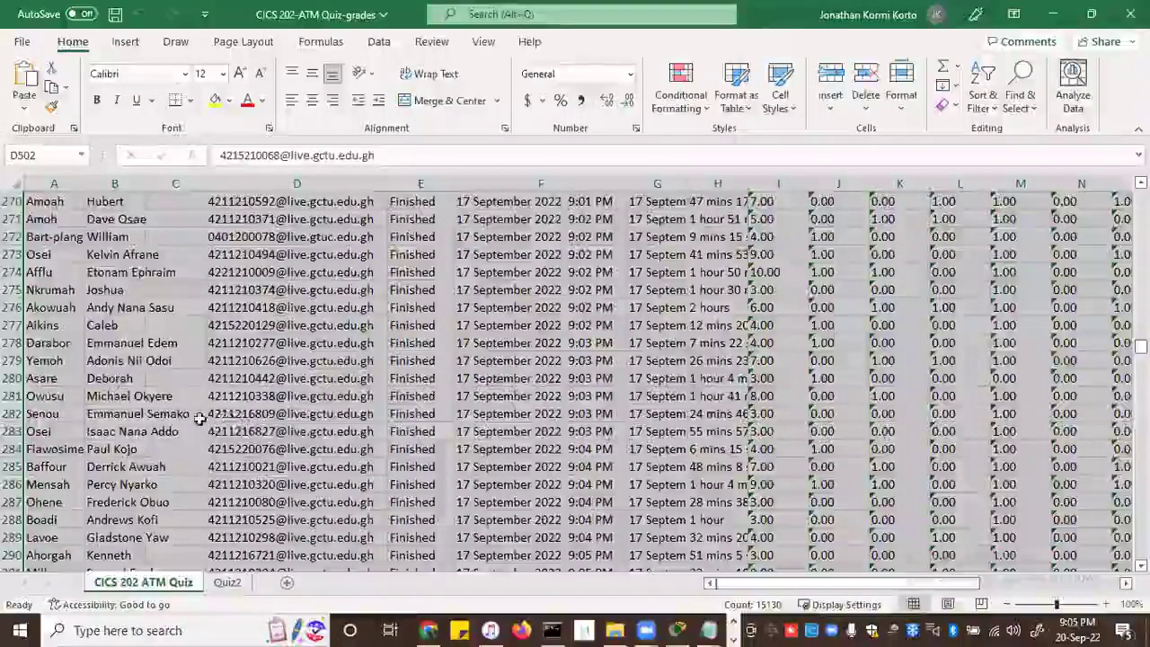
# Clear the large selection on the CICS 202 ATM Quiz sheet by selecting a single cell
pyautogui.click(175, 360)
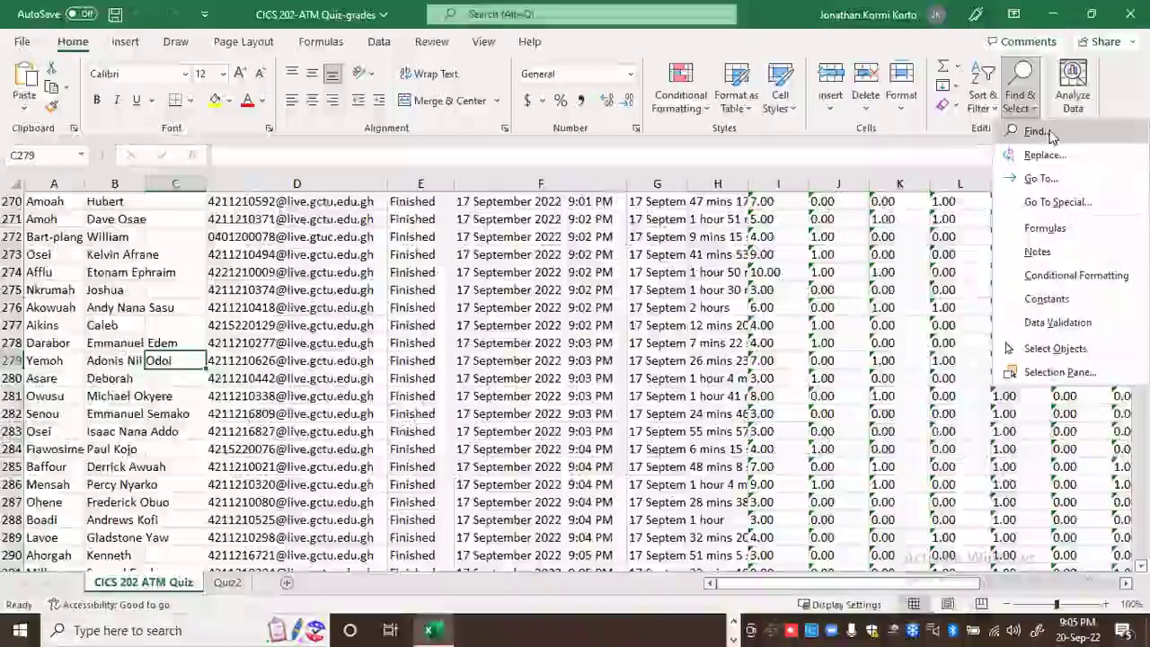
# Use Find to locate the student's ID on the quiz sheet, landing on row 57
pyautogui.click(1038, 132)
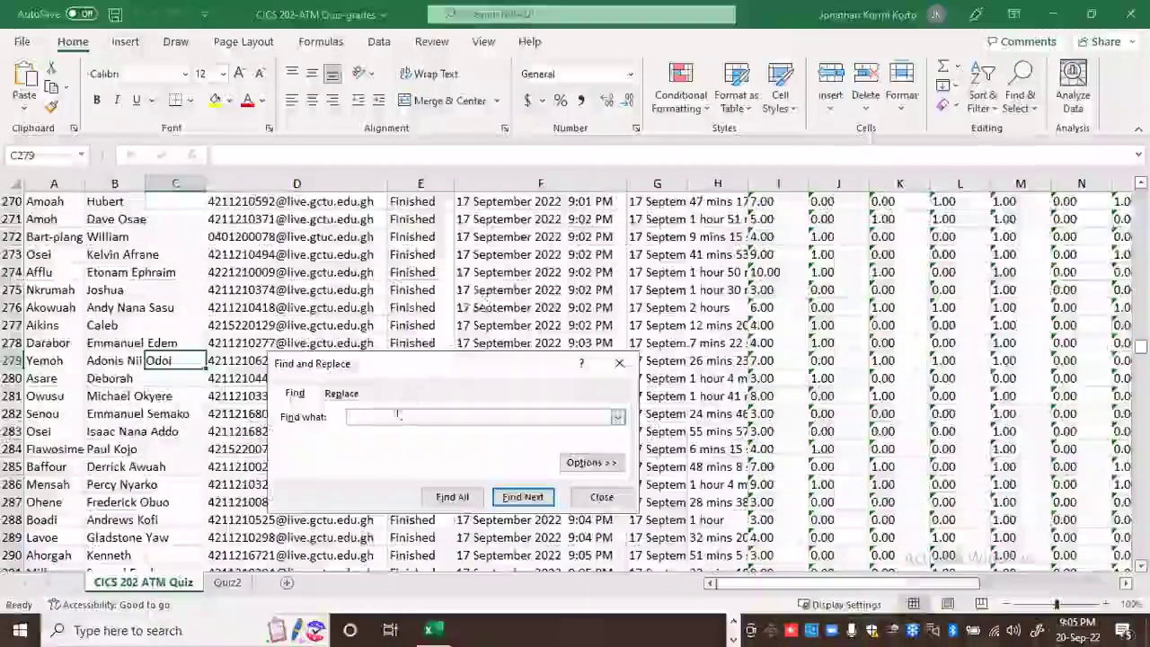
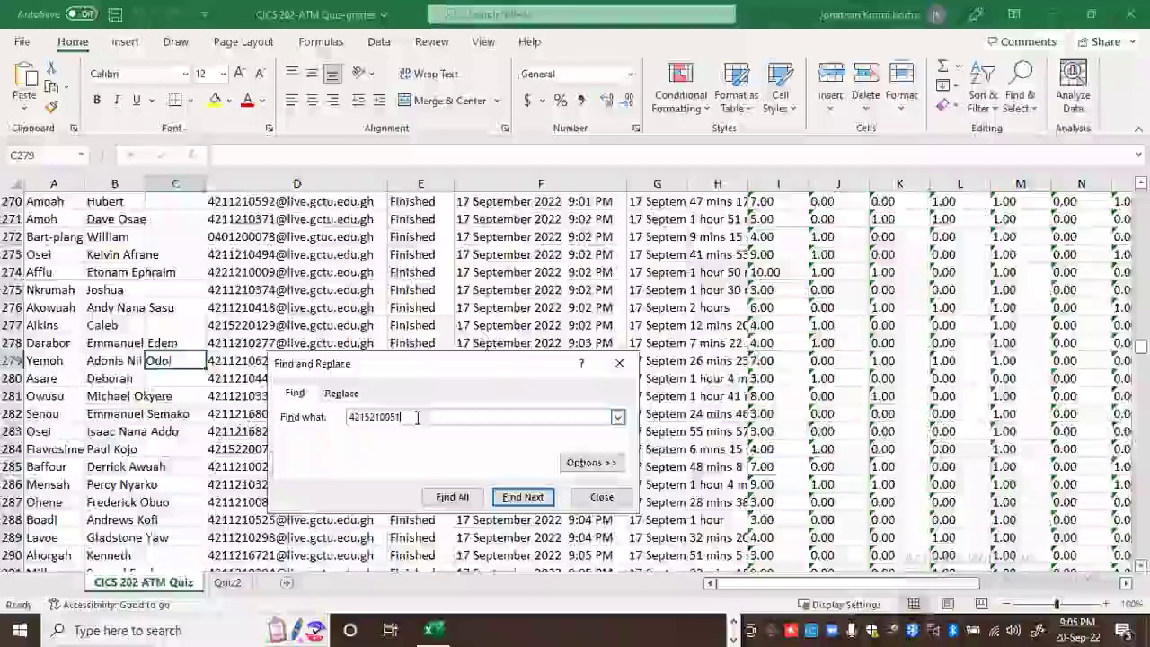
pyautogui.press('Return')
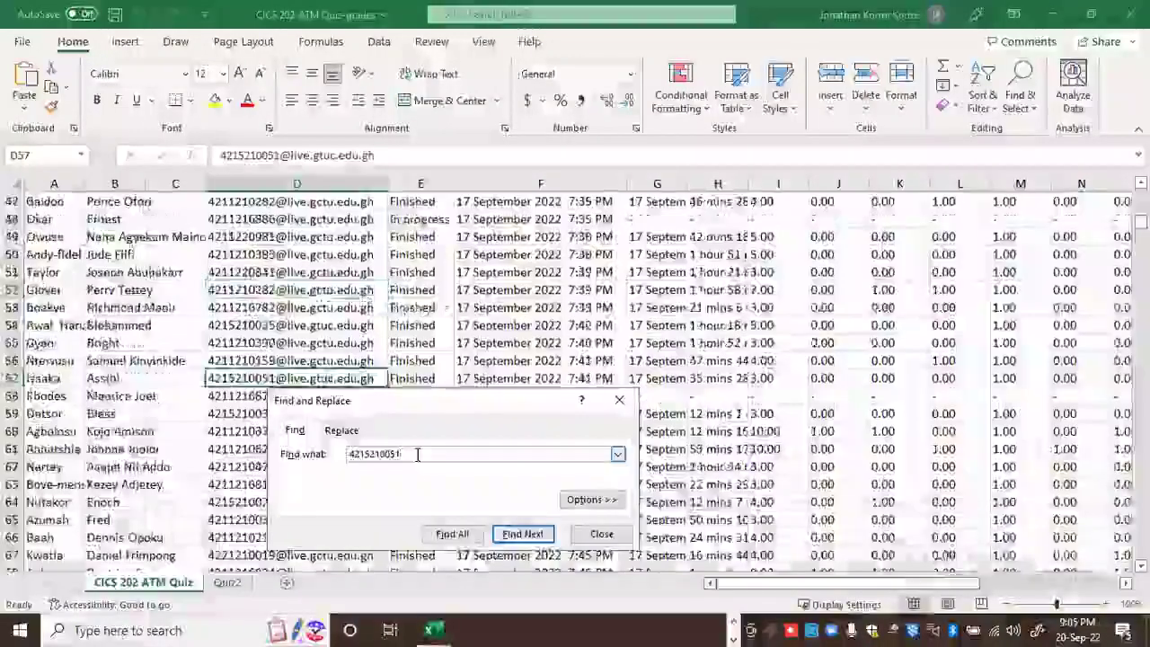
pyautogui.press('Escape')
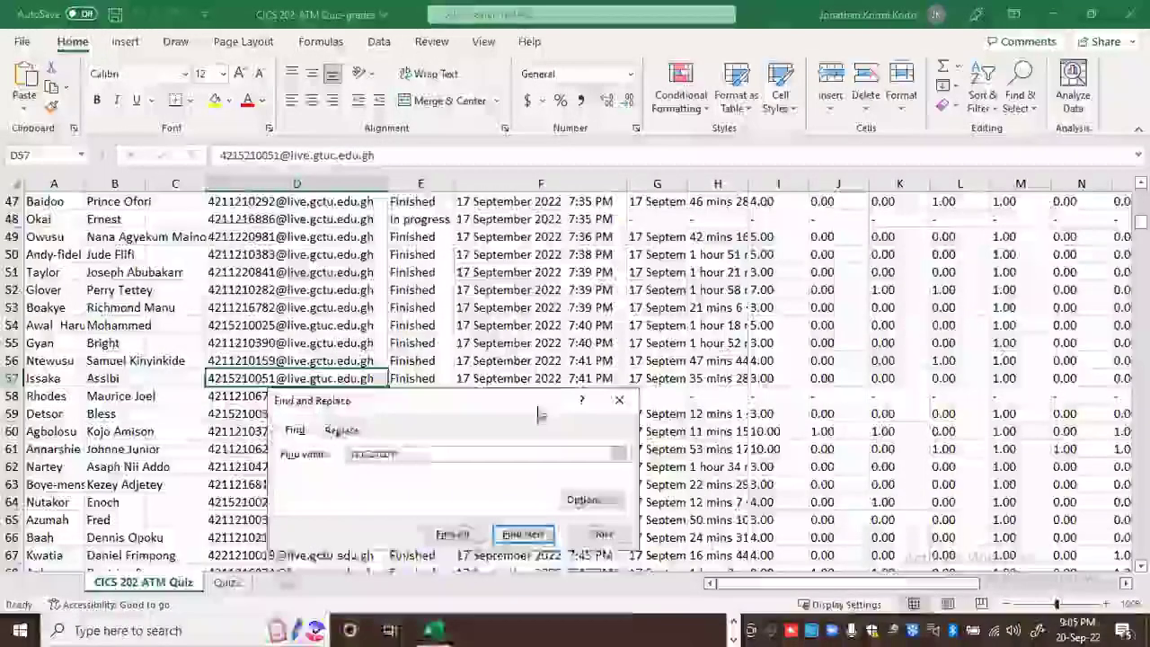
pyautogui.hotkey('ctrl', 'f')
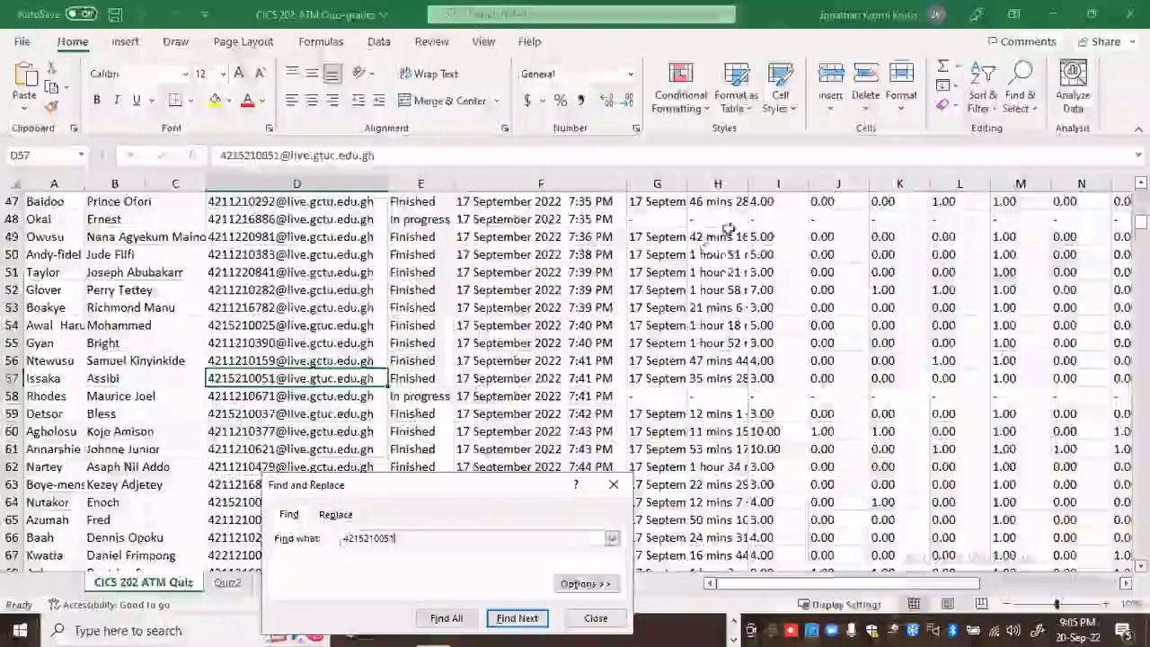
# Select the student's 3.00 score in I57, then minimize Excel and close the leftover search box
pyautogui.click(781, 381)
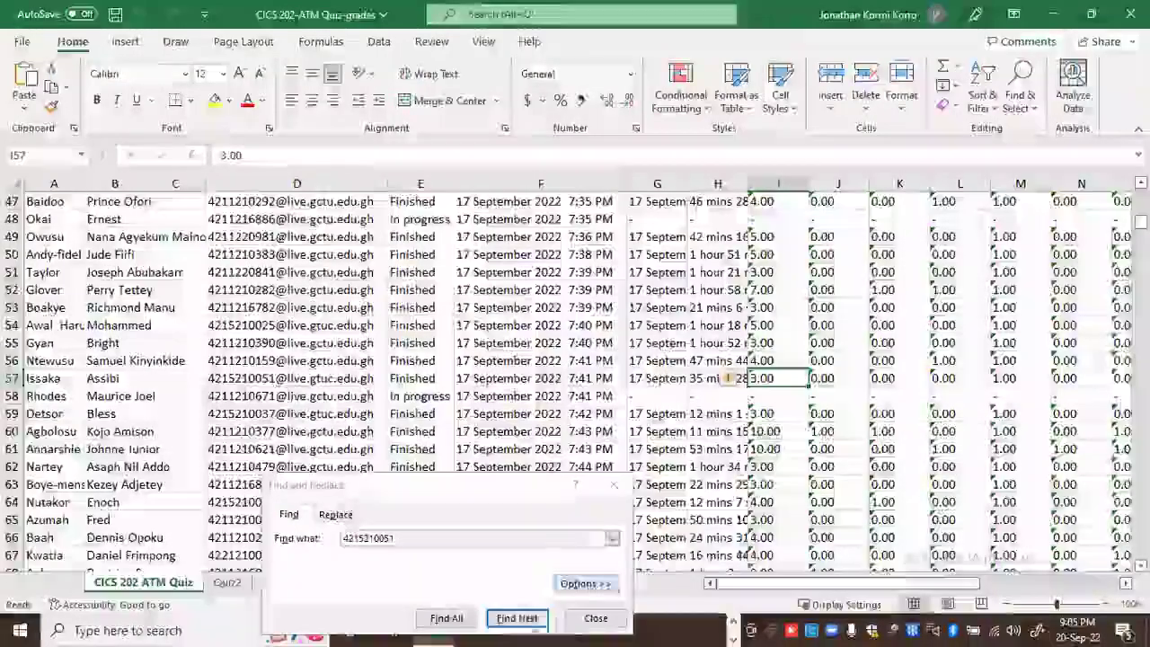
pyautogui.click(1043, 16)
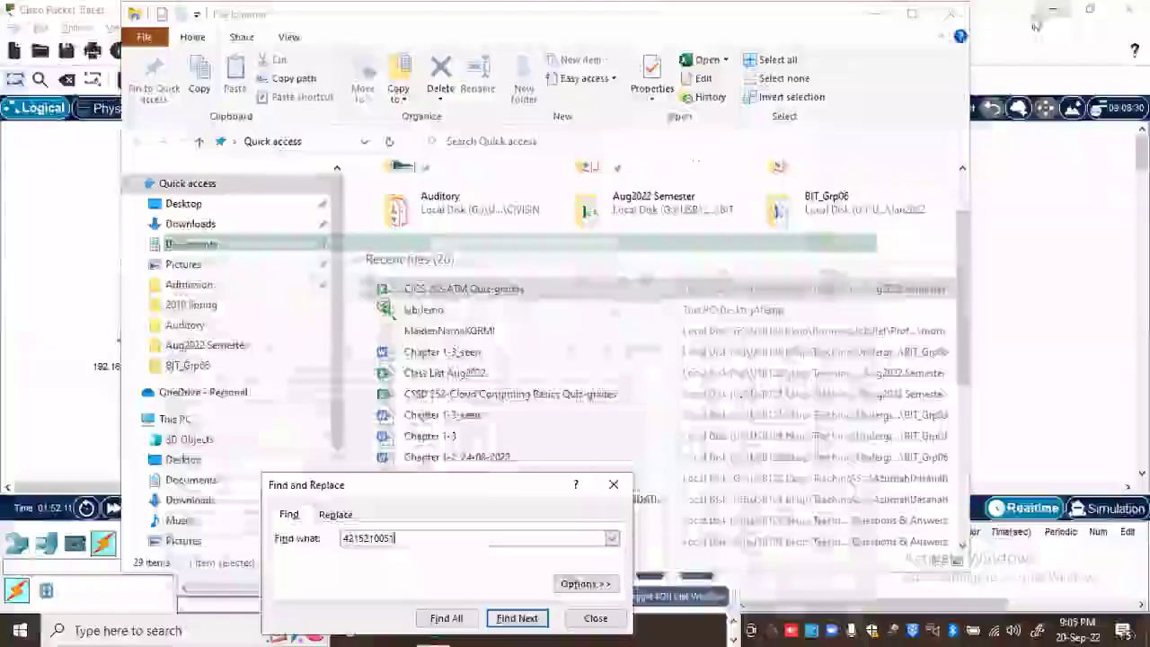
pyautogui.click(612, 485)
# In Chrome, open the Aug 2022 DataCom II assessment link from the Class Assessment Scores page
pyautogui.click(428, 629)
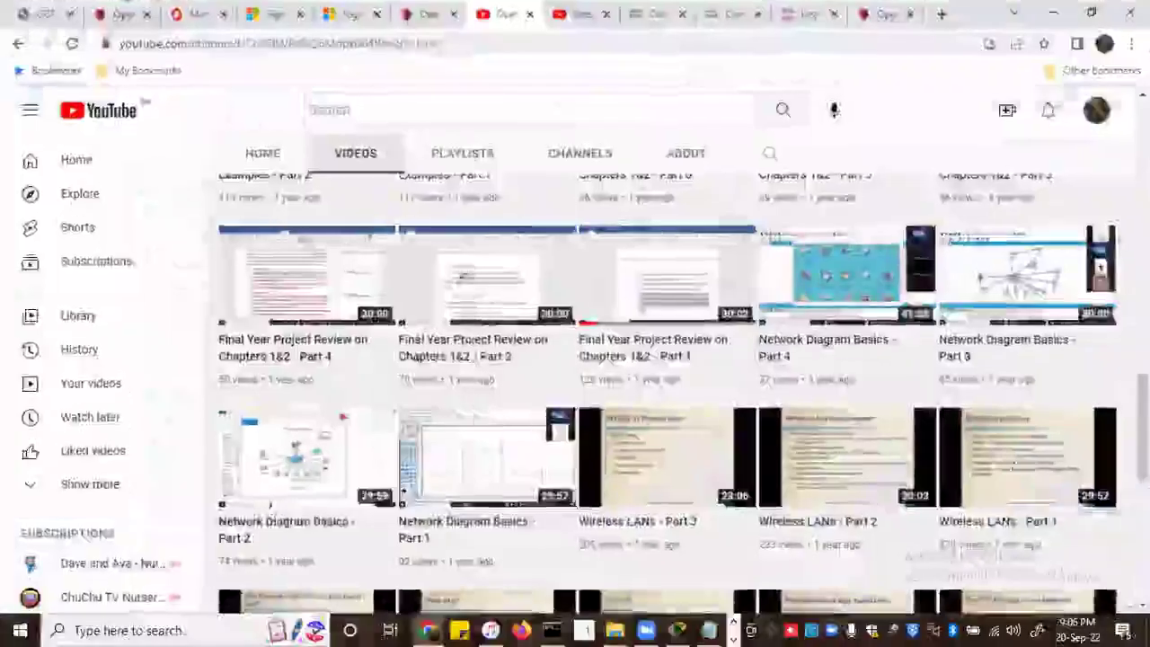
pyautogui.click(422, 14)
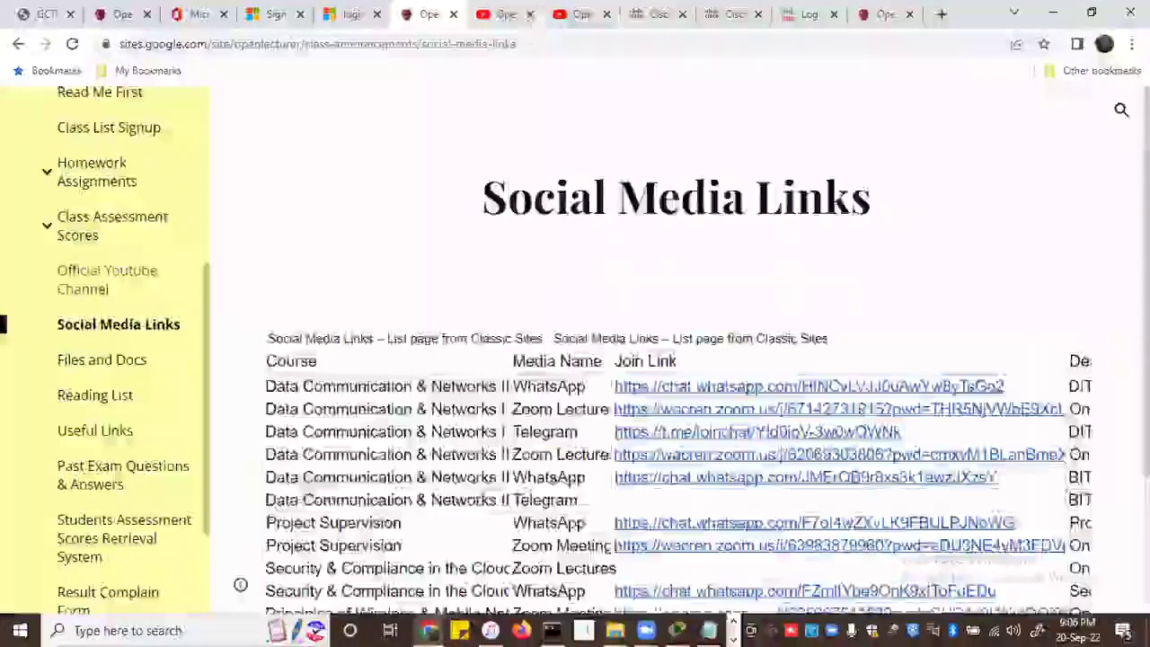
pyautogui.click(582, 14)
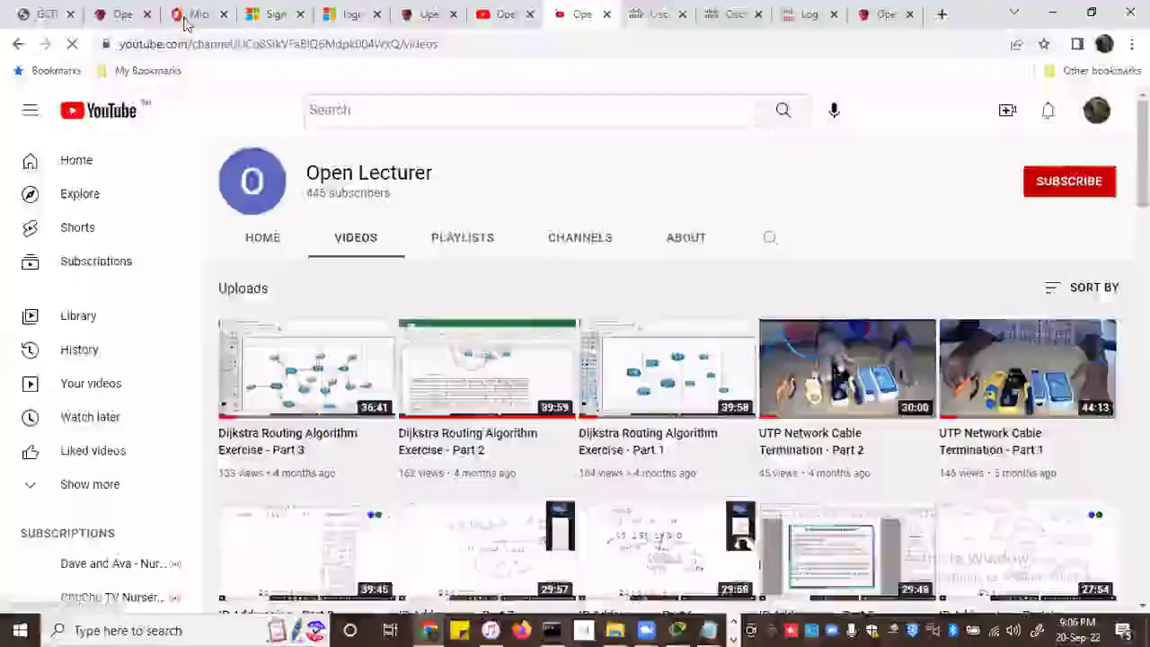
pyautogui.click(119, 13)
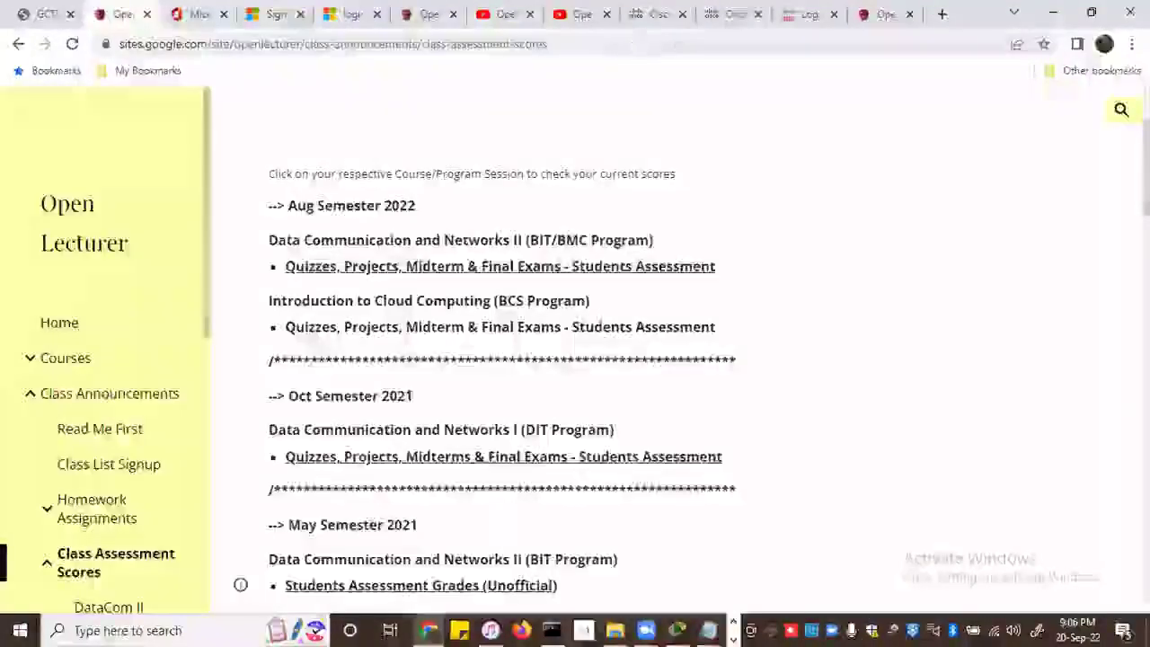
pyautogui.click(489, 266)
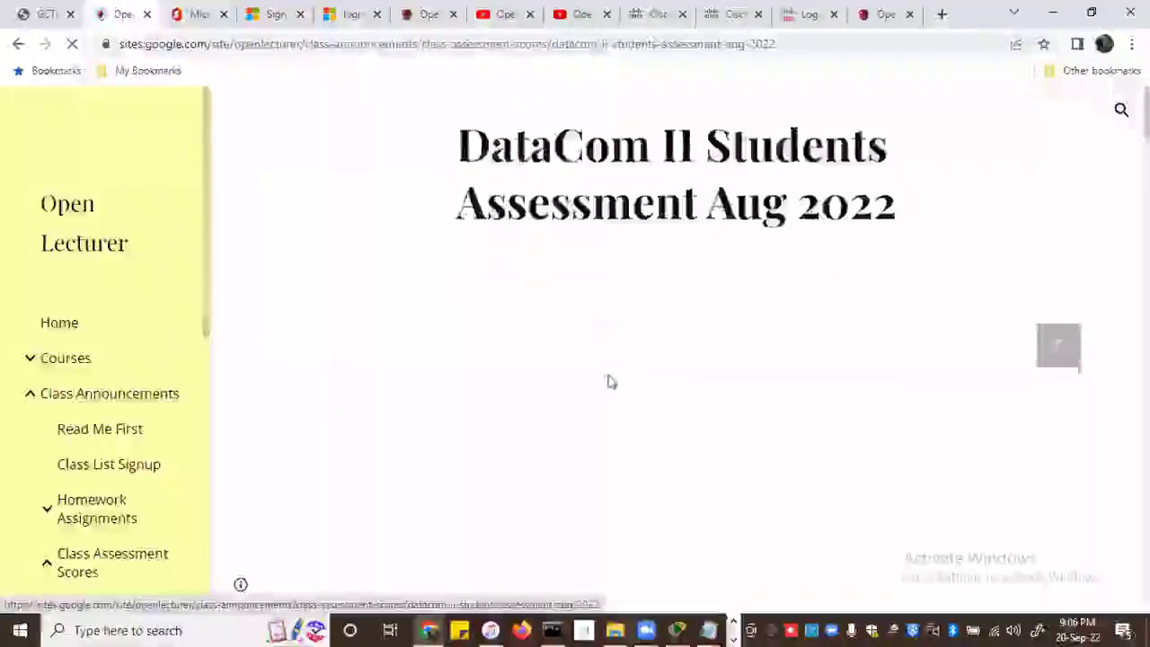
# Scroll down through the embedded DataCom II Aug 2022 assessment table
pyautogui.scroll(-2, 621, 380)
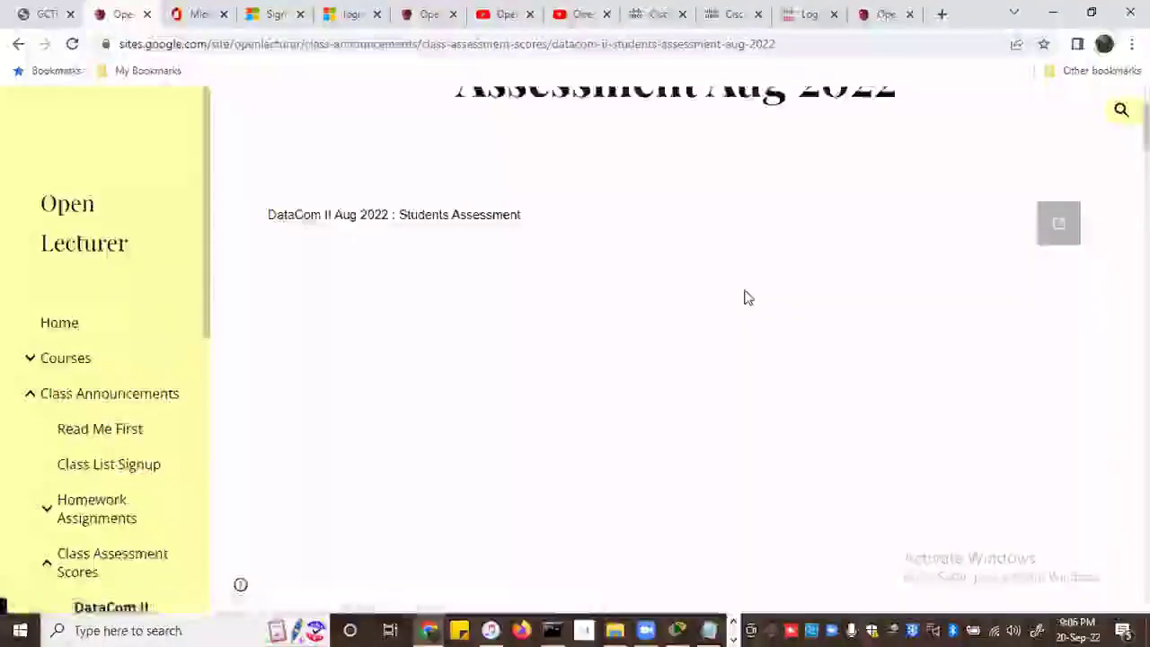
pyautogui.scroll(-15, 380, 440)
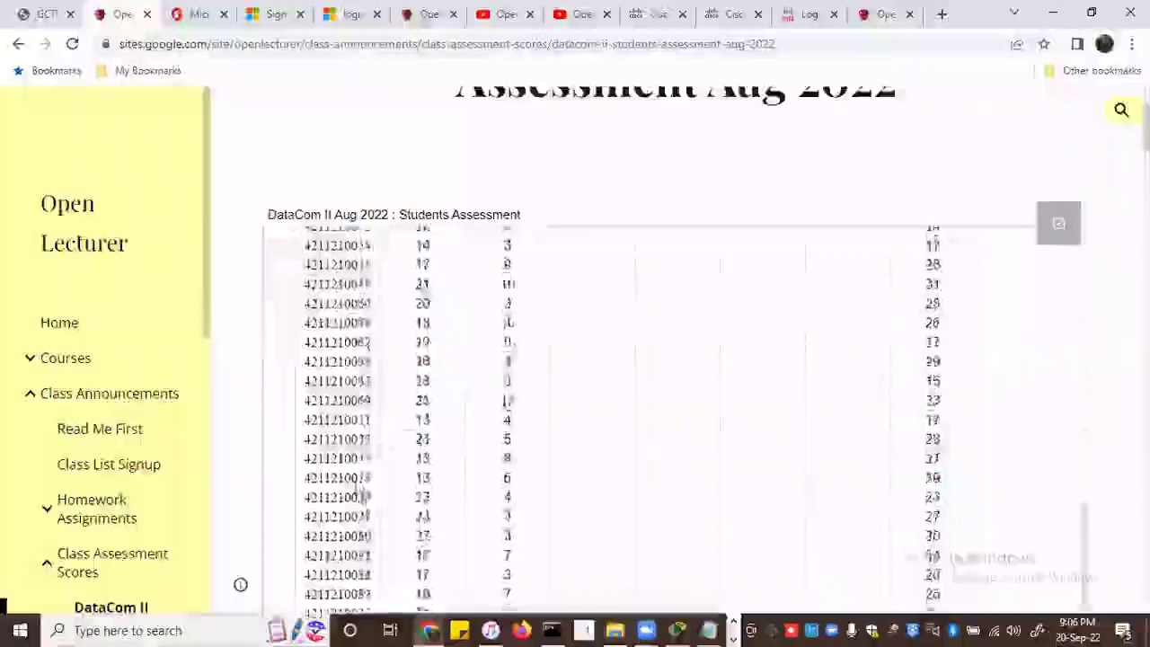
pyautogui.scroll(-20, 357, 486)
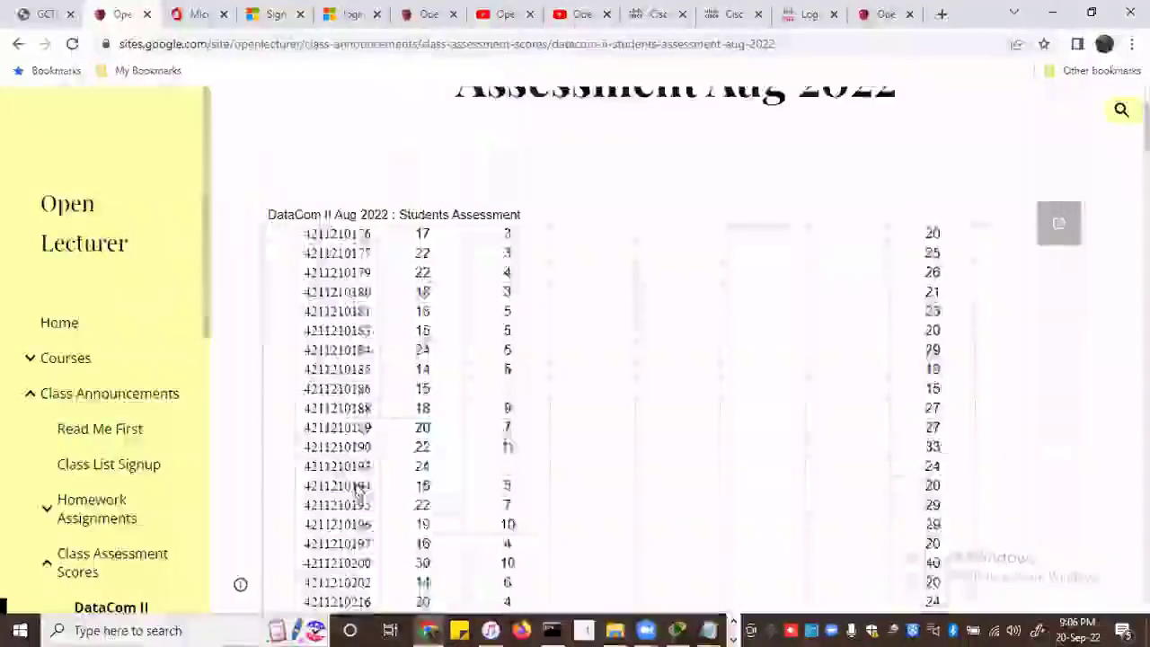
pyautogui.scroll(-20, 347, 536)
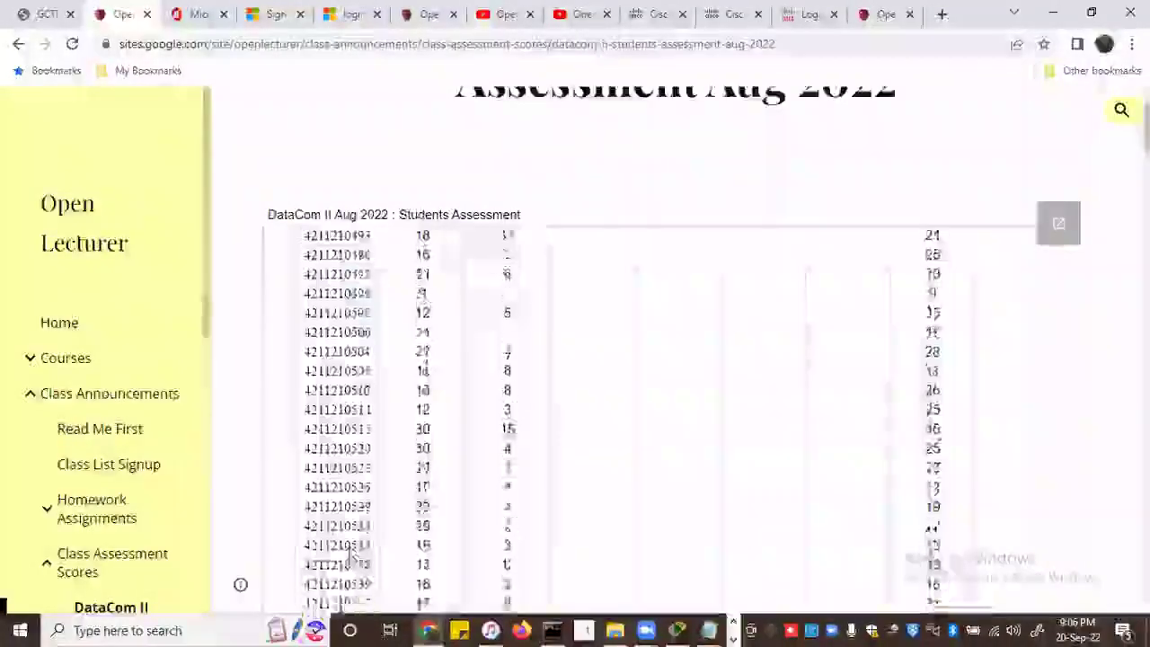
pyautogui.scroll(-20, 359, 582)
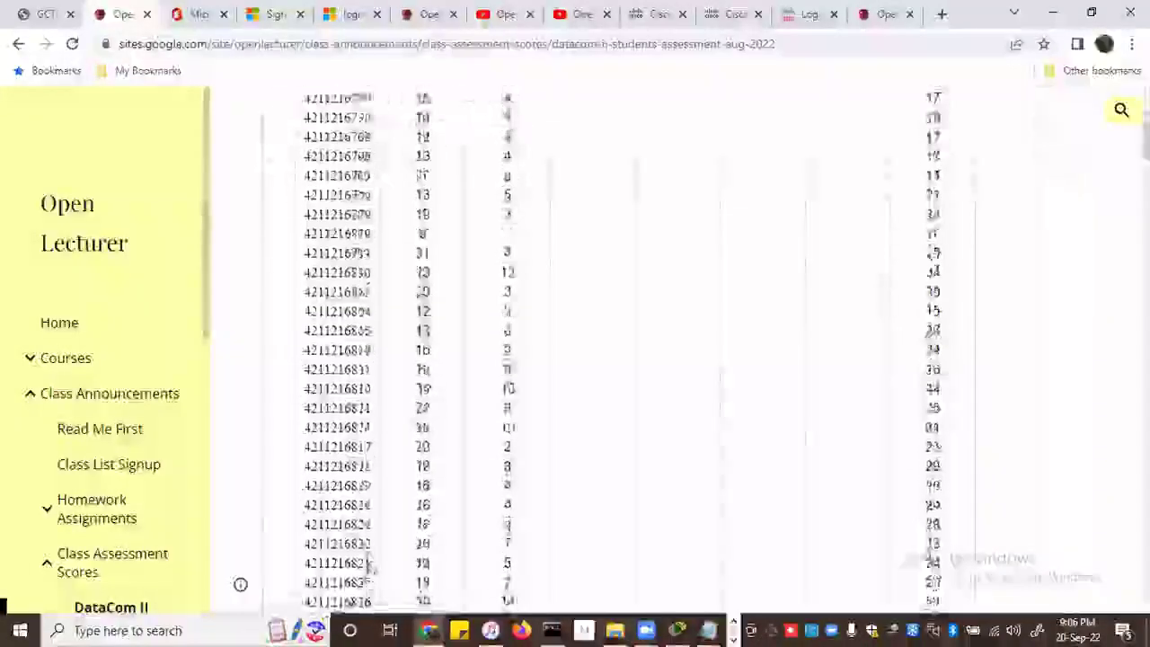
pyautogui.scroll(-10, 355, 584)
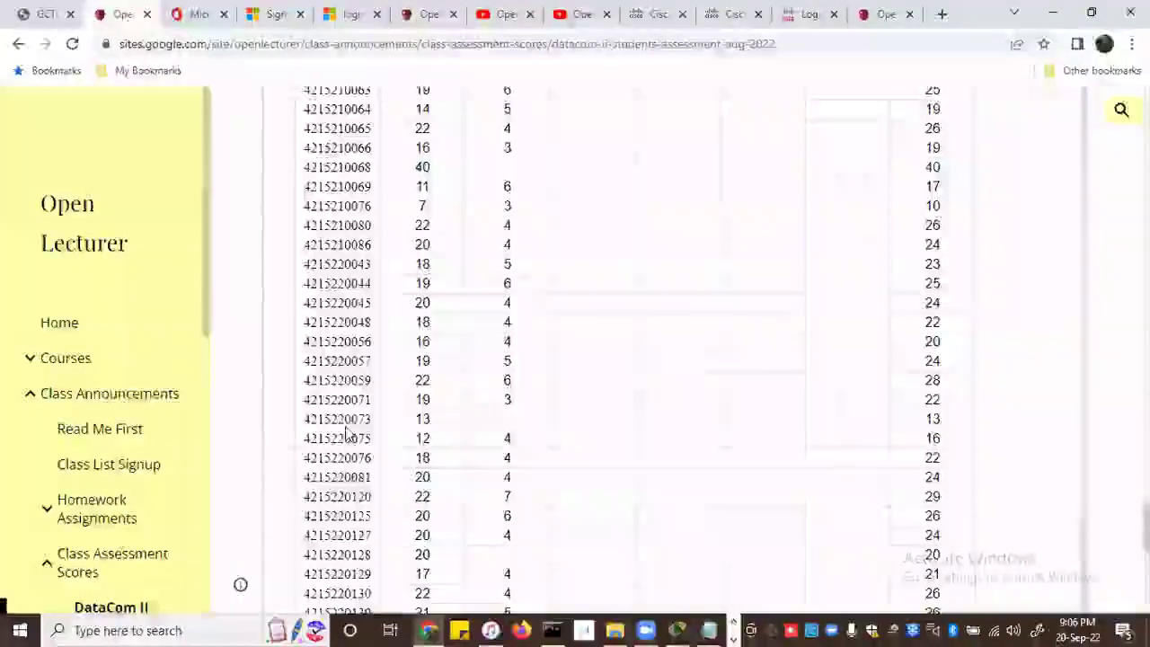
# Scroll back up the table and return to the Quiz-grades workbook in Excel
pyautogui.scroll(1, 338, 355)
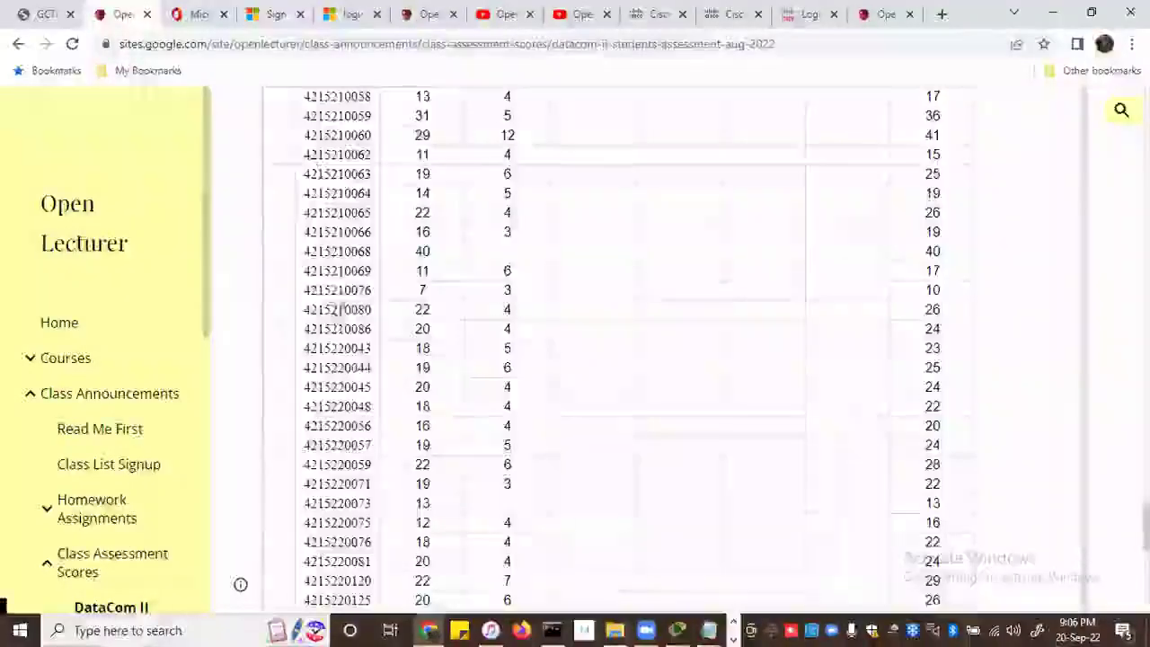
pyautogui.scroll(2, 335, 281)
pyautogui.scroll(3, 333, 280)
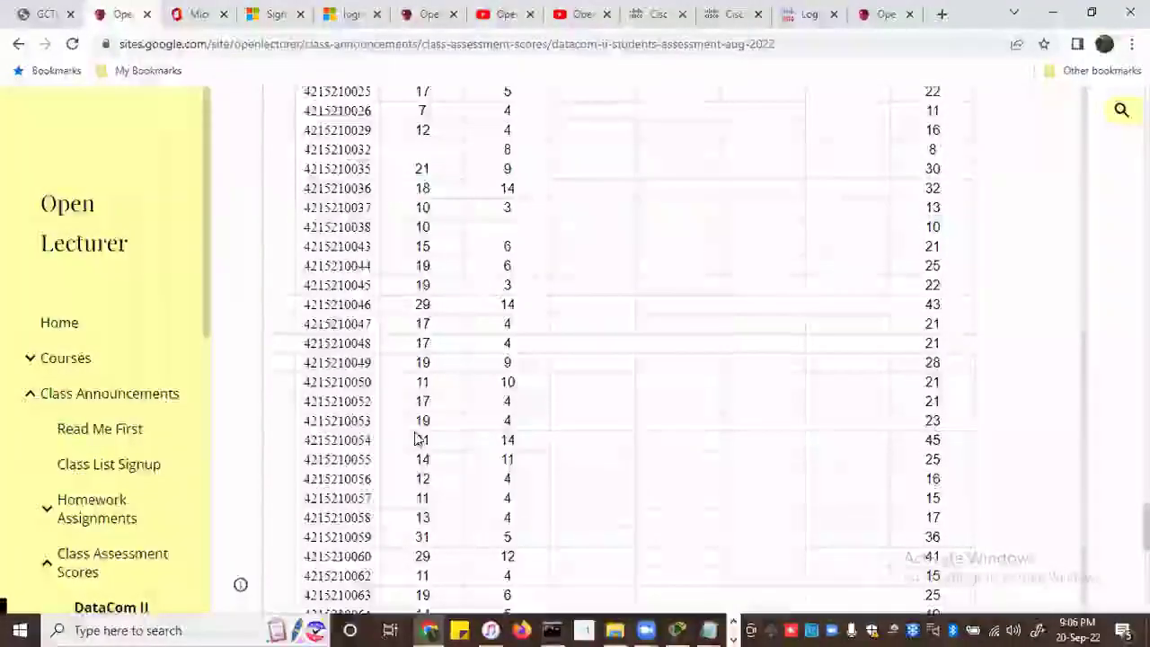
pyautogui.click(714, 629)
pyautogui.click(716, 628)
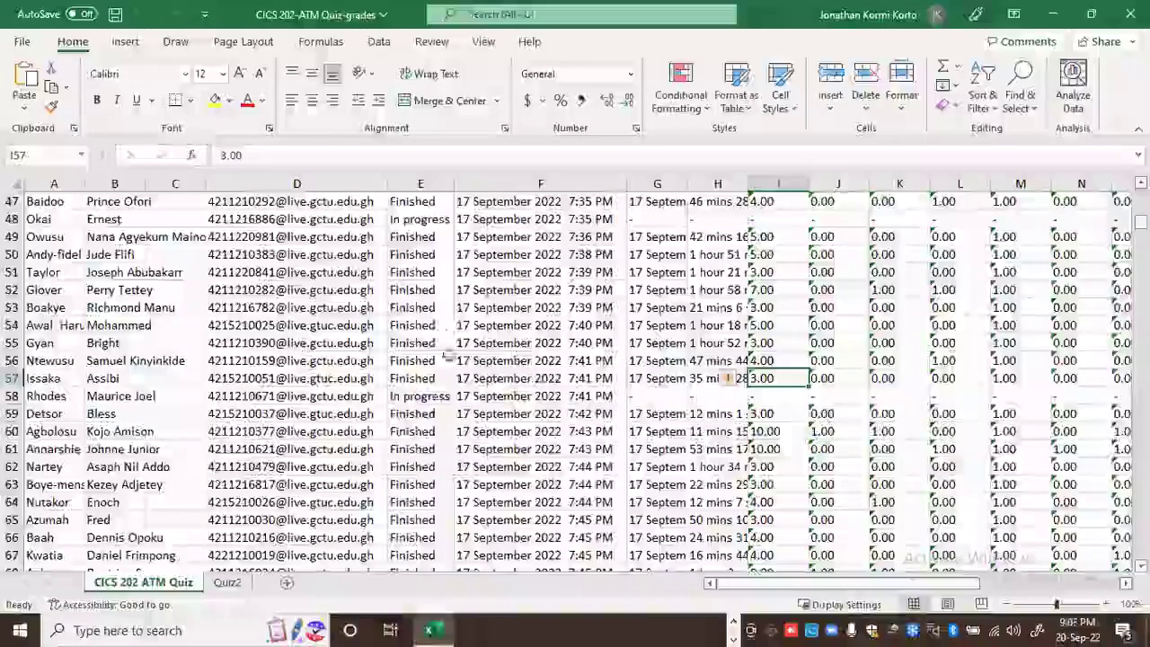
# Find the student's ID on the Quiz2 sheet at row 594 (score 3), then open File Explorer
pyautogui.click(224, 582)
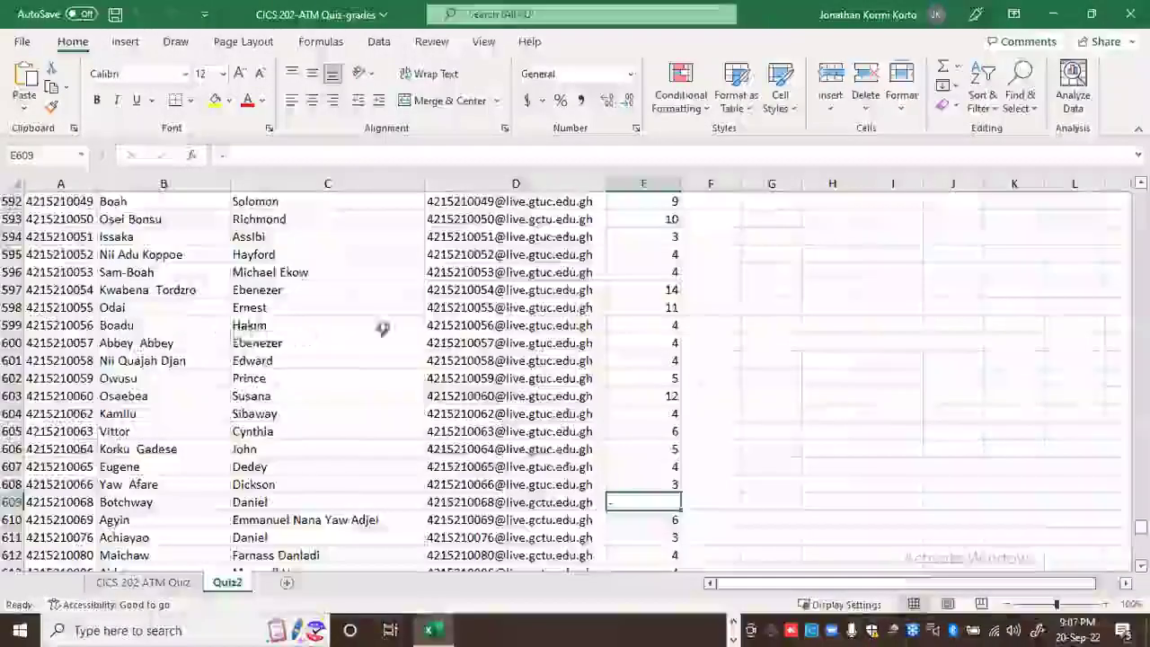
pyautogui.click(1033, 107)
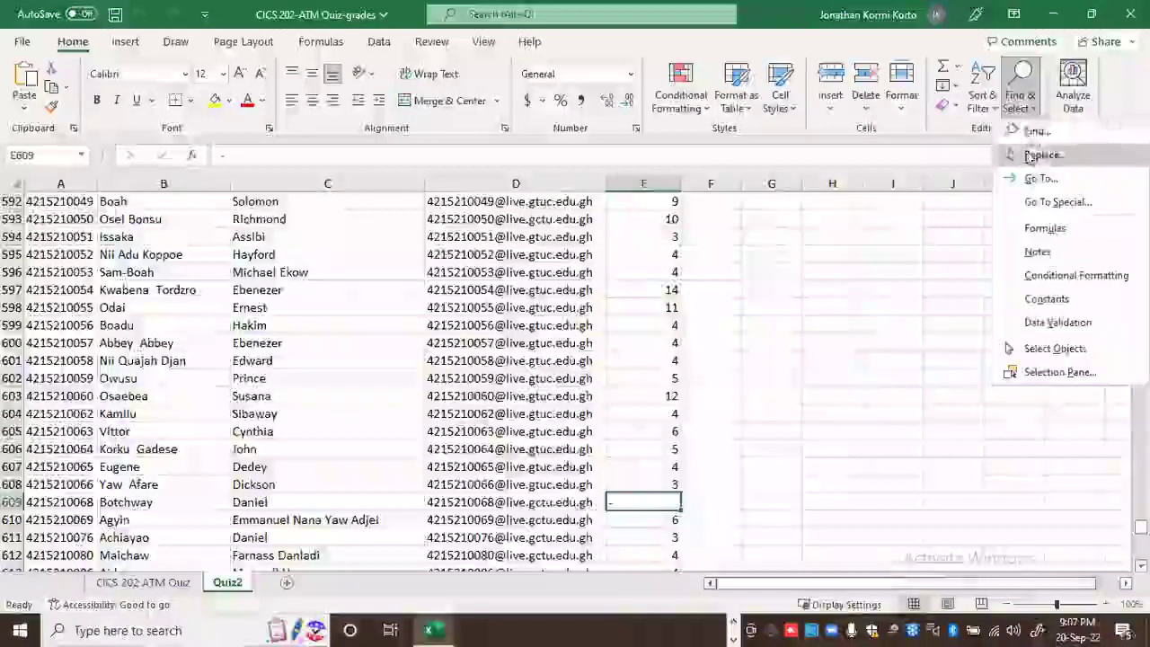
pyautogui.click(1040, 130)
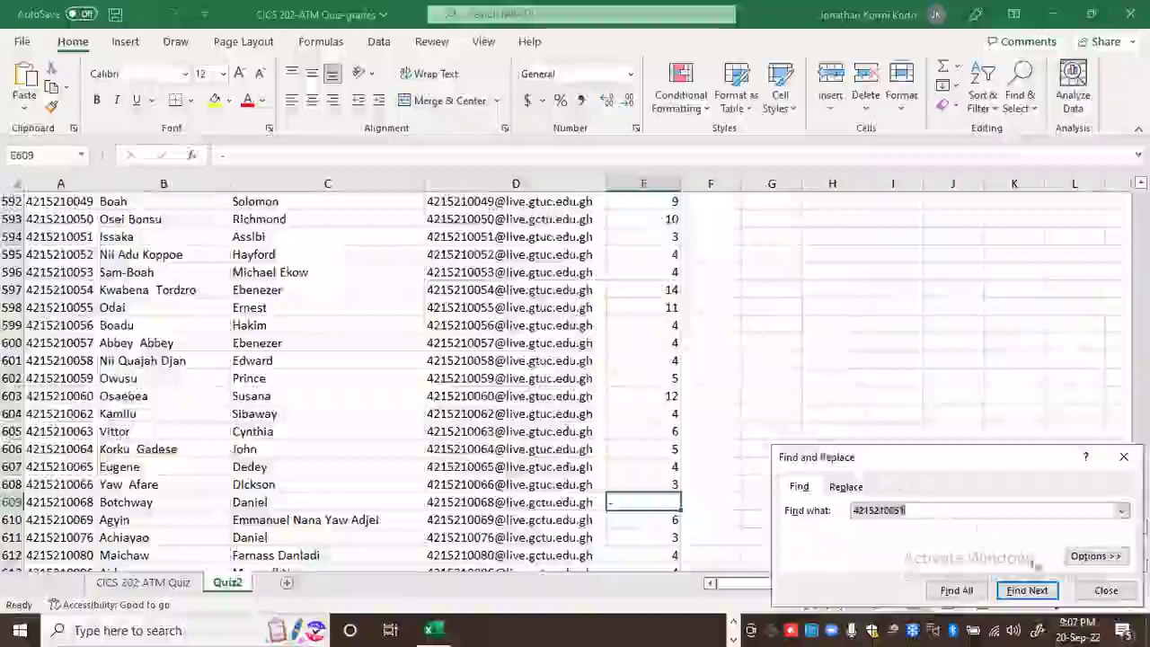
pyautogui.press('Return')
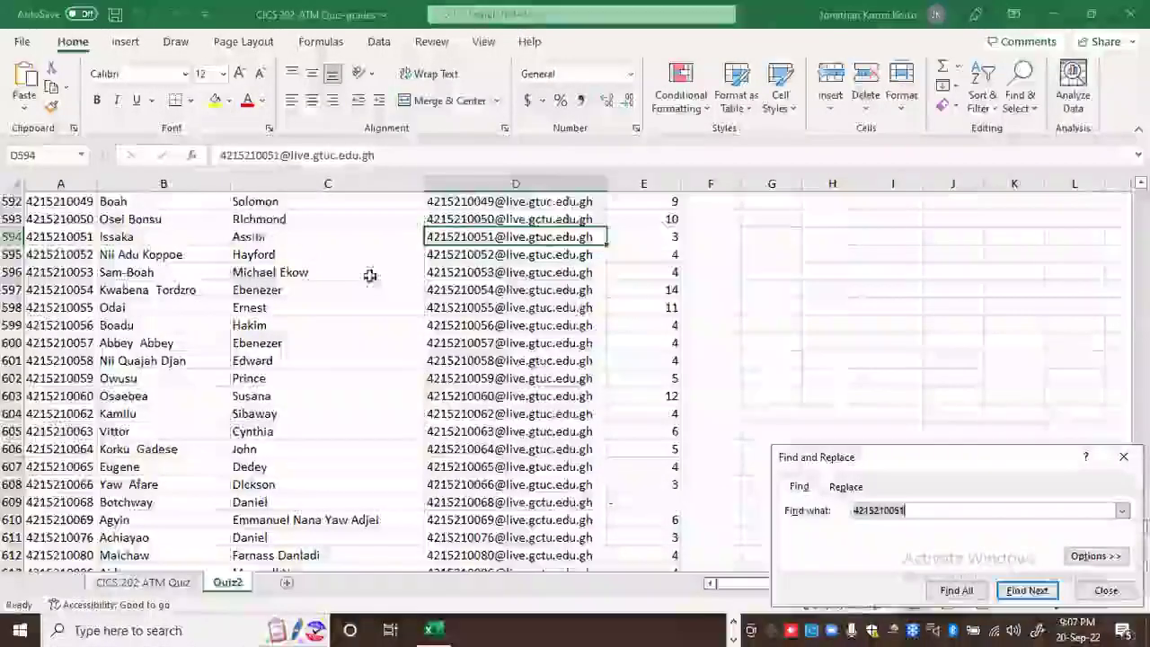
pyautogui.click(61, 236)
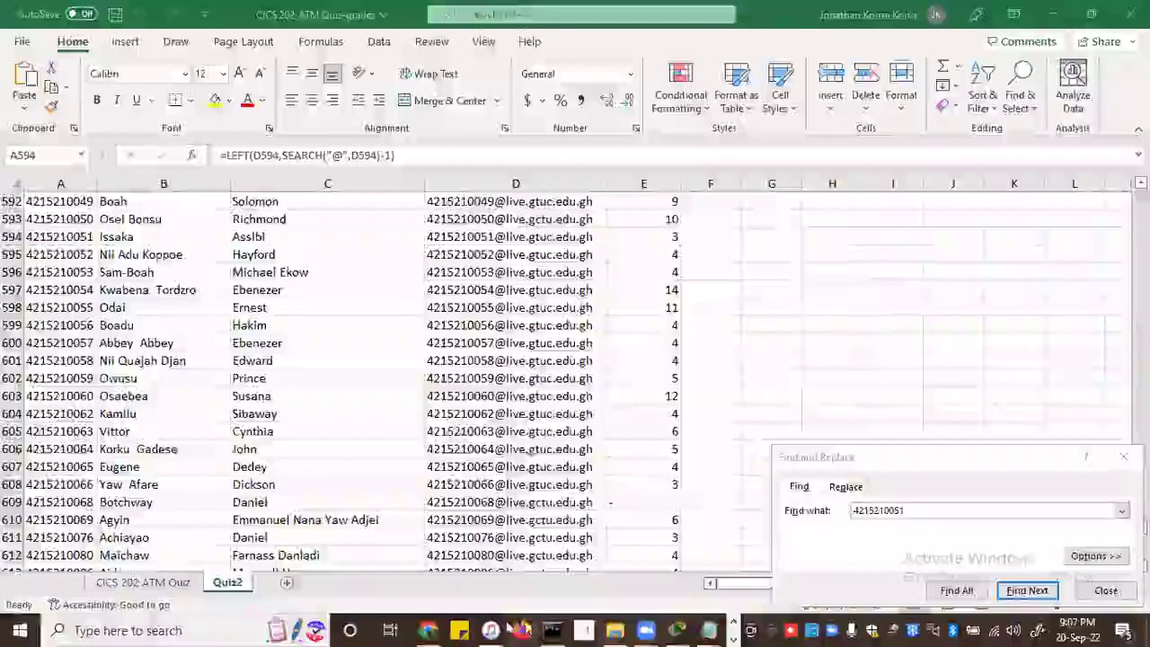
pyautogui.click(614, 630)
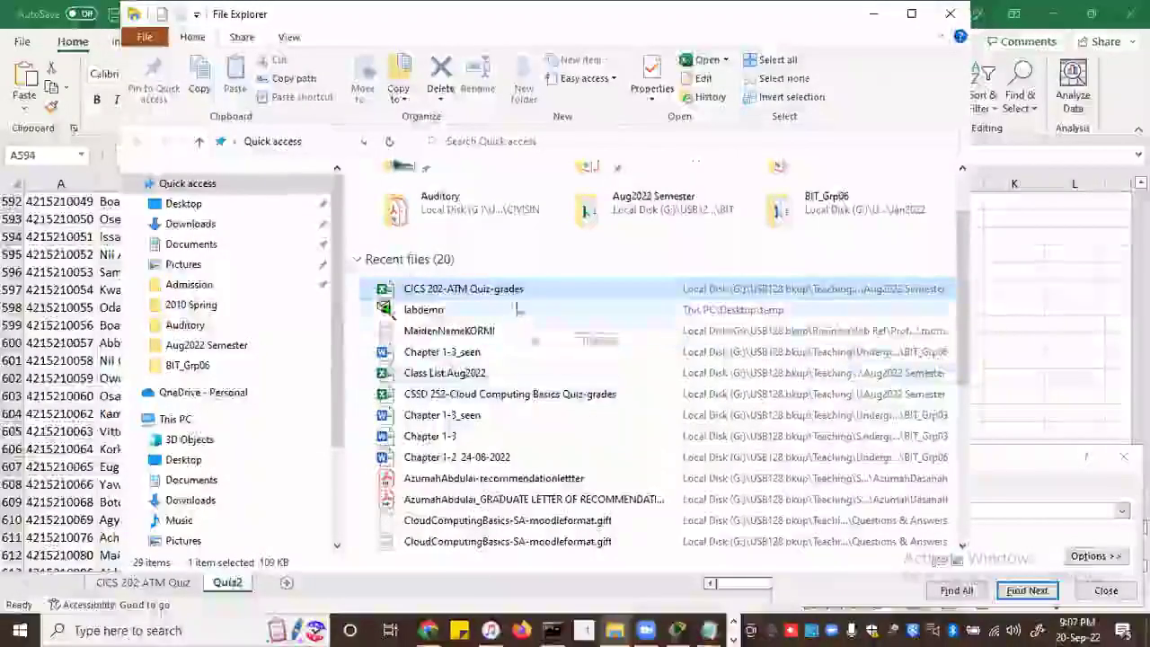
# Open Class List Aug2022 from the Quiz-grades file's folder and go to its AssessmntScores sheet
pyautogui.rightClick(522, 297)
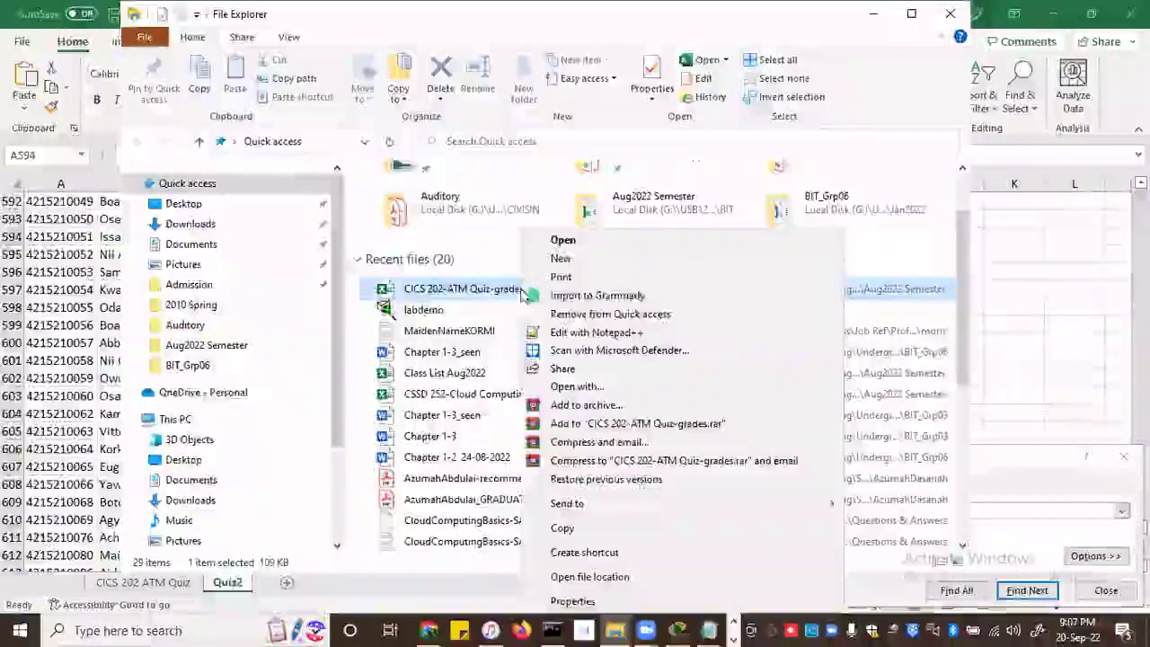
pyautogui.click(609, 577)
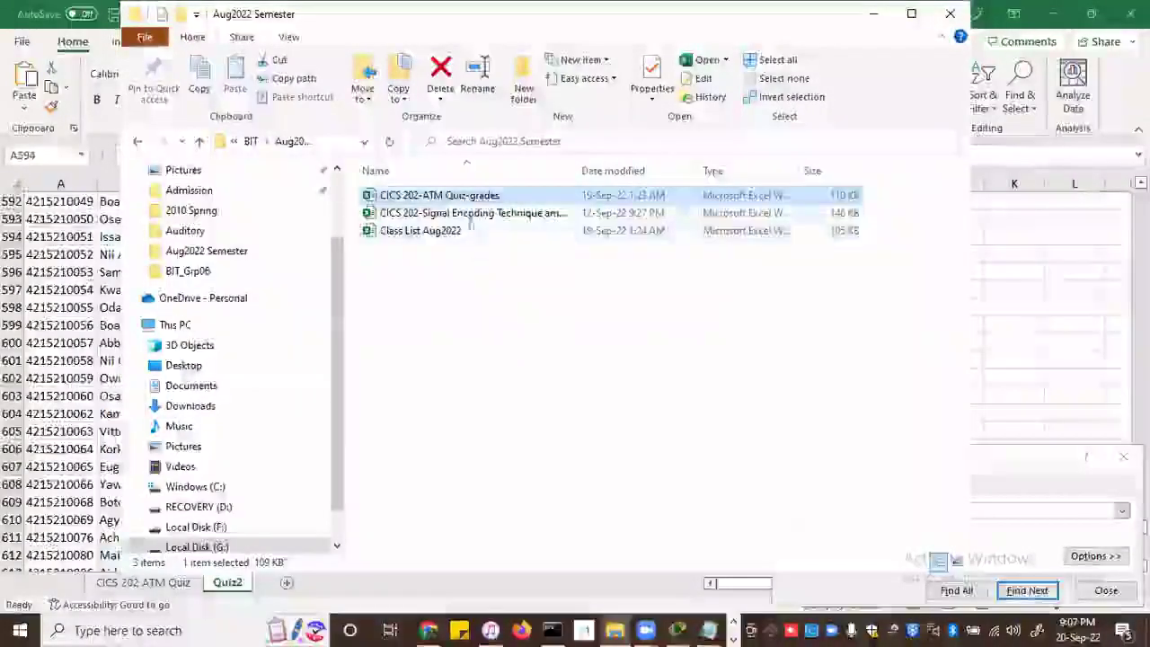
pyautogui.doubleClick(463, 234)
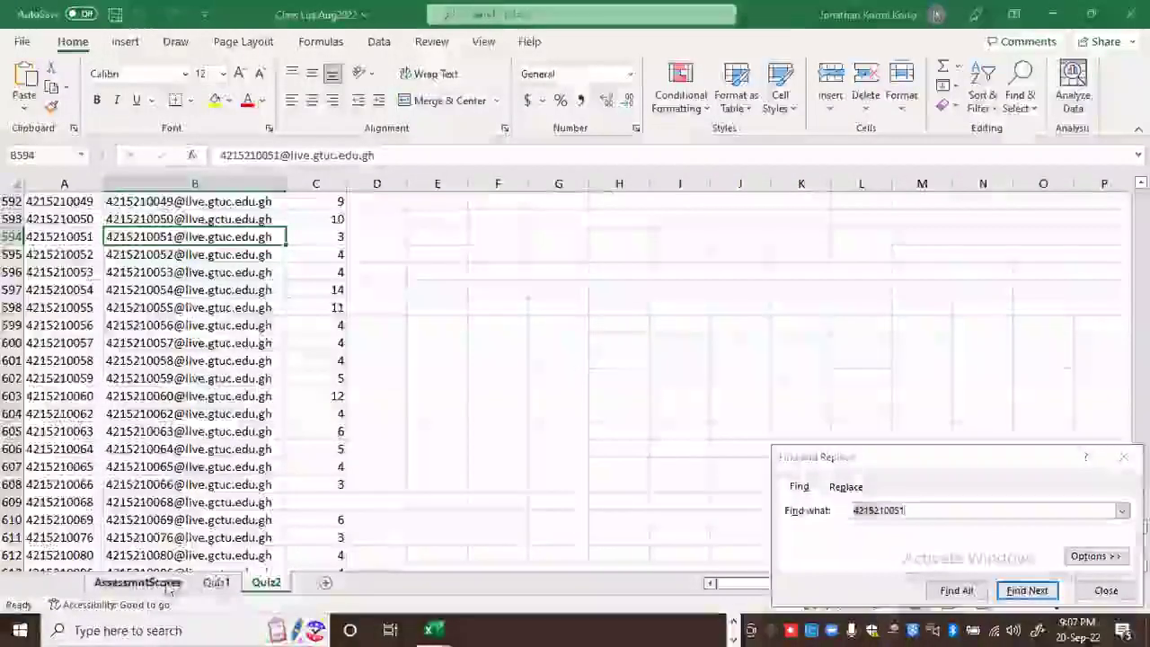
pyautogui.click(137, 582)
# Search the AssessmntScores sheet twice for the student ID, dismissing both no-match messages
pyautogui.click(1027, 590)
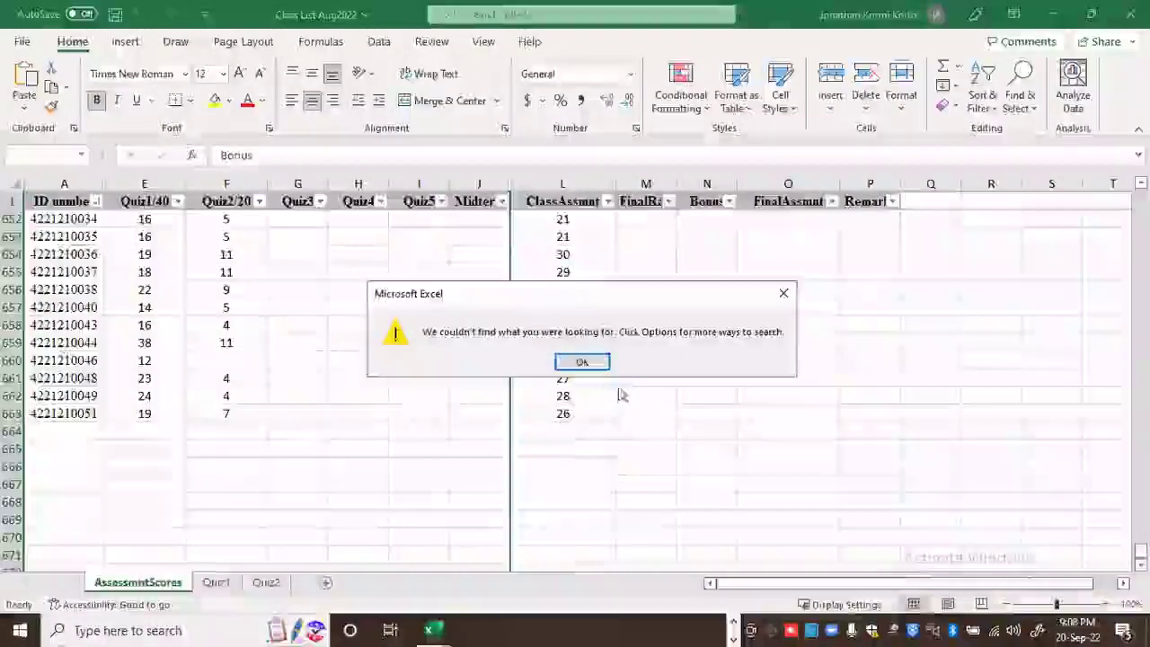
pyautogui.click(581, 361)
pyautogui.scroll(12, 539, 373)
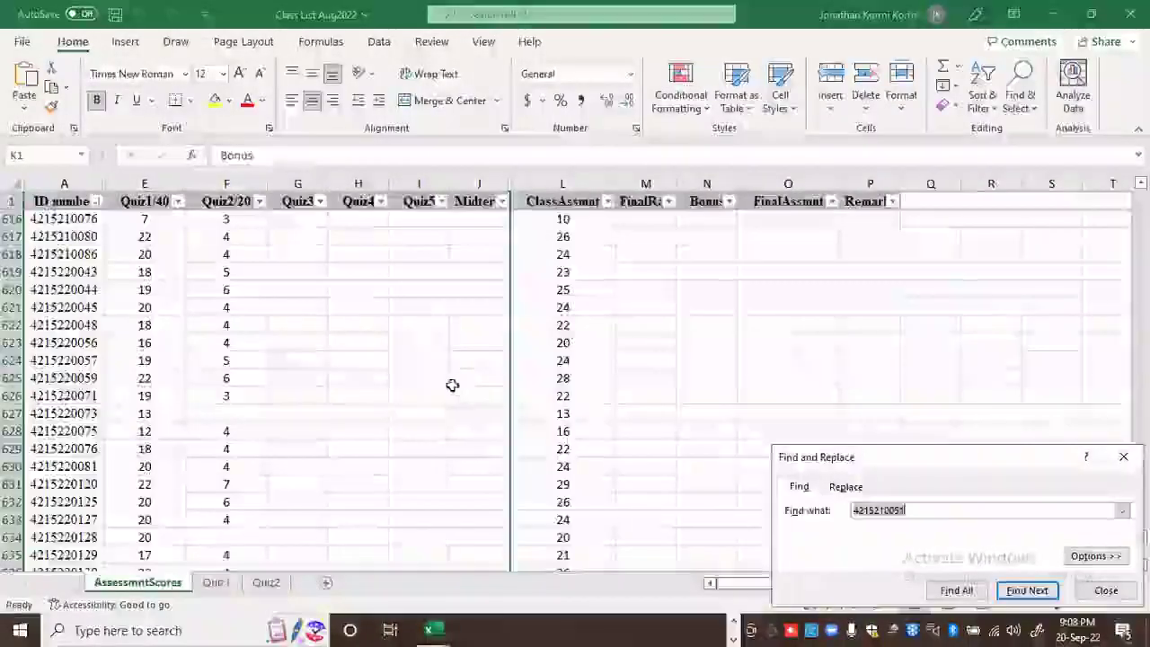
pyautogui.click(1027, 590)
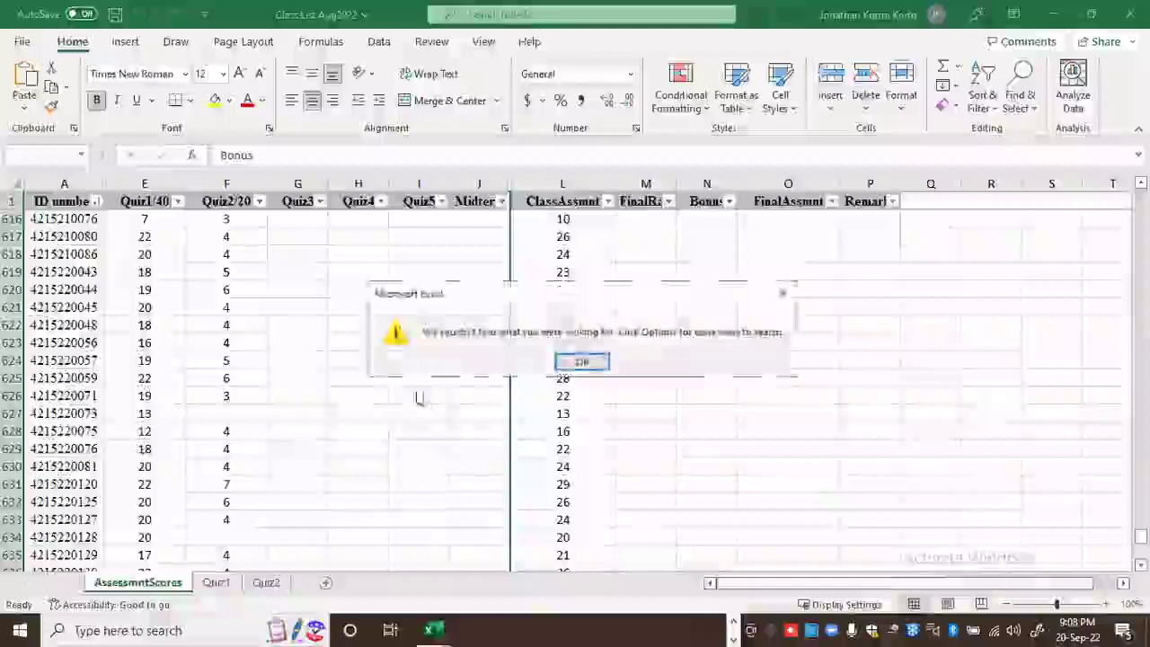
pyautogui.click(579, 360)
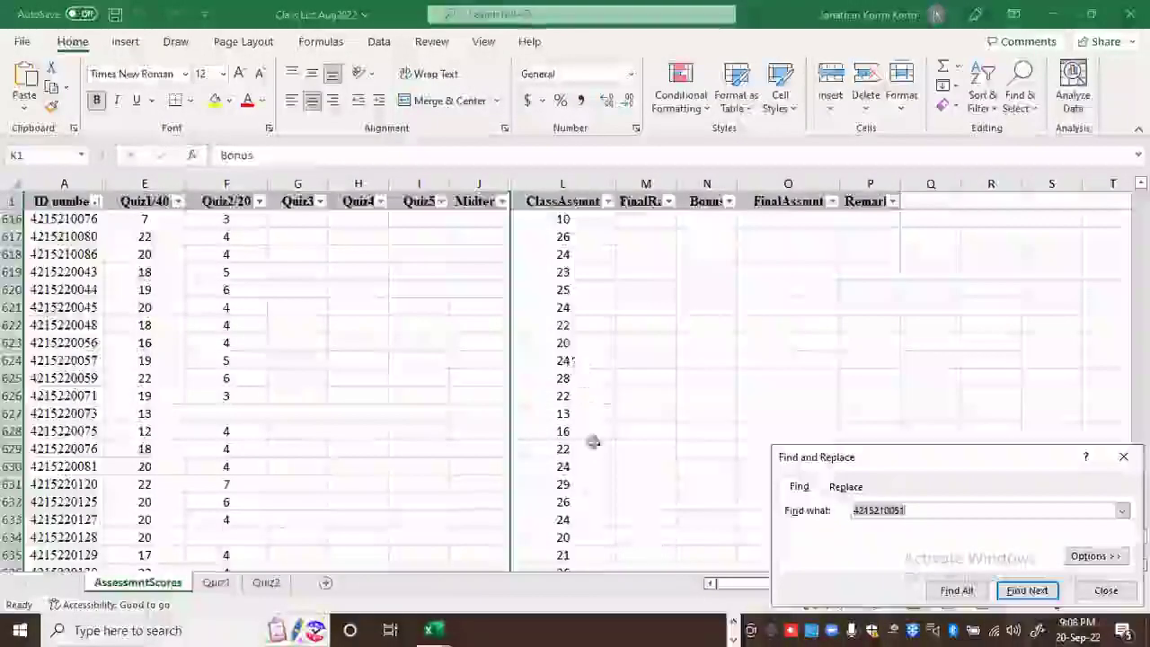
# Switch to the Quiz1 sheet and rerun the search for the student ID
pyautogui.click(215, 582)
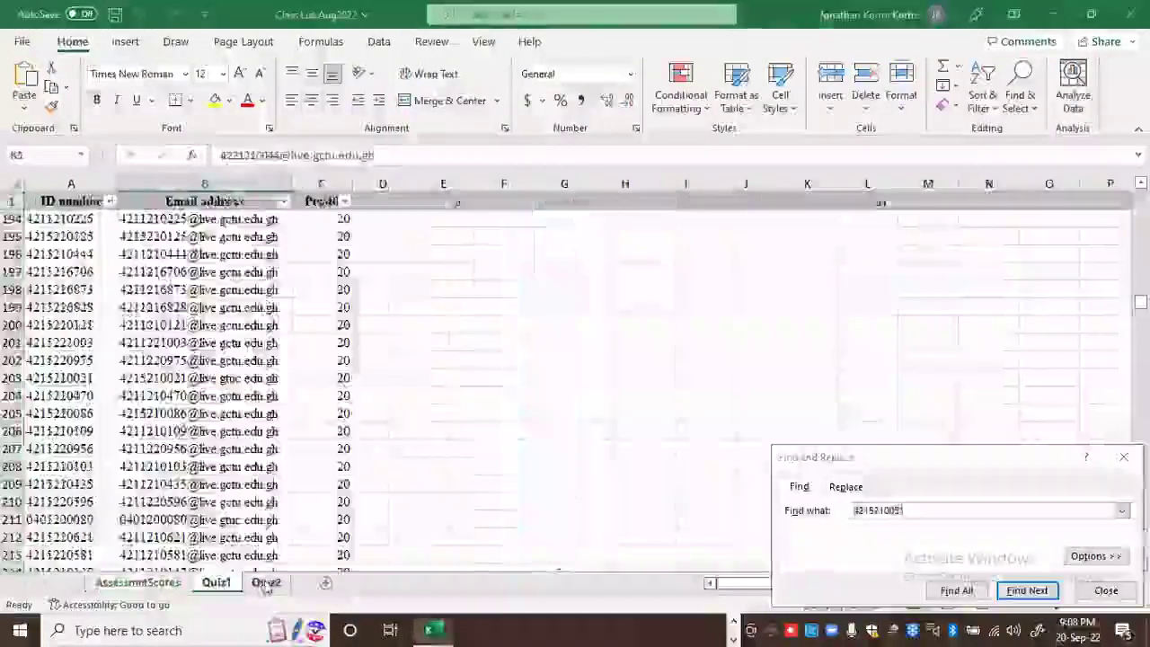
pyautogui.click(266, 582)
pyautogui.click(216, 582)
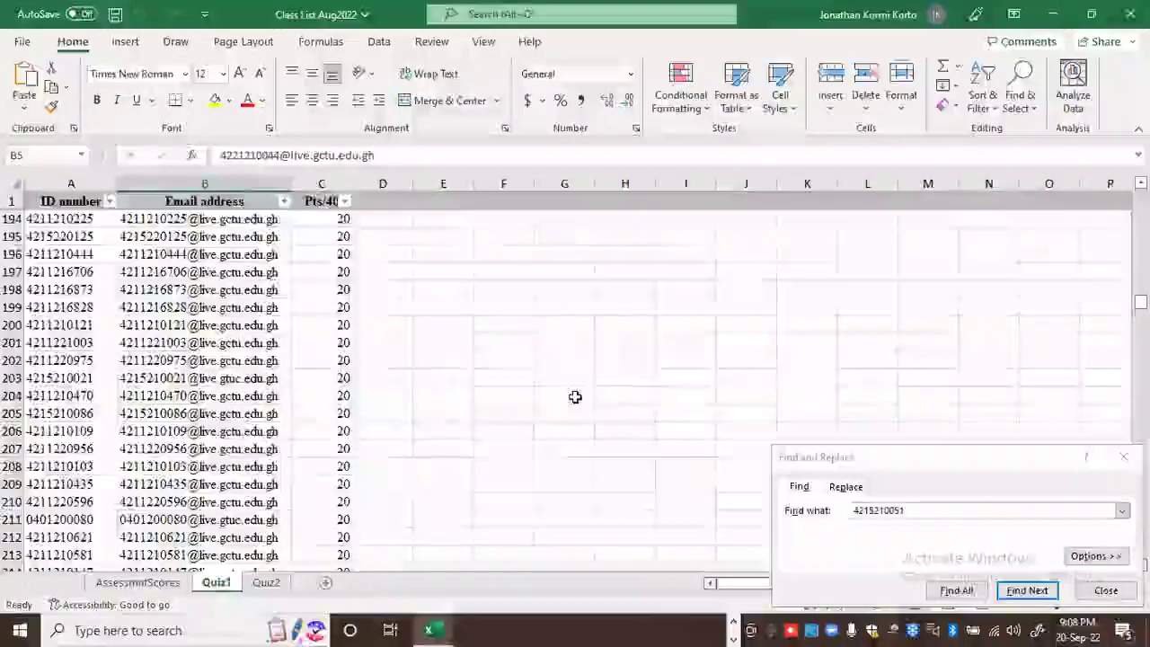
pyautogui.click(1026, 590)
pyautogui.click(929, 509)
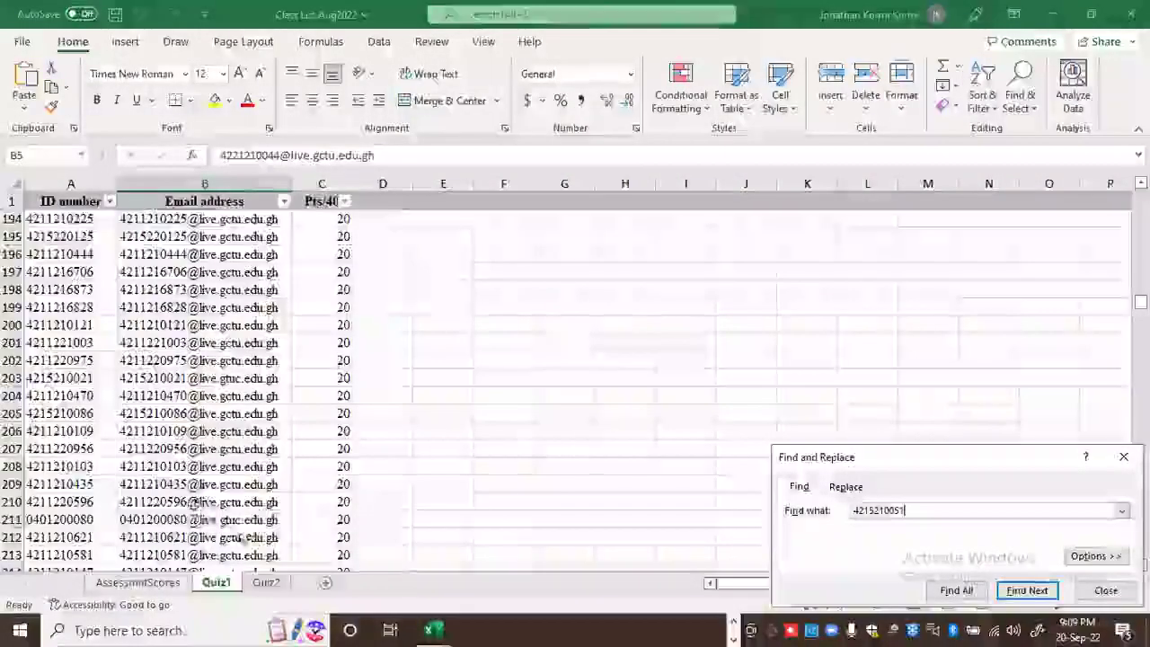
# Check a score cell in Quiz1's ID and points list, then return to AssessmntScores
pyautogui.click(321, 395)
pyautogui.scroll(6, 409, 270)
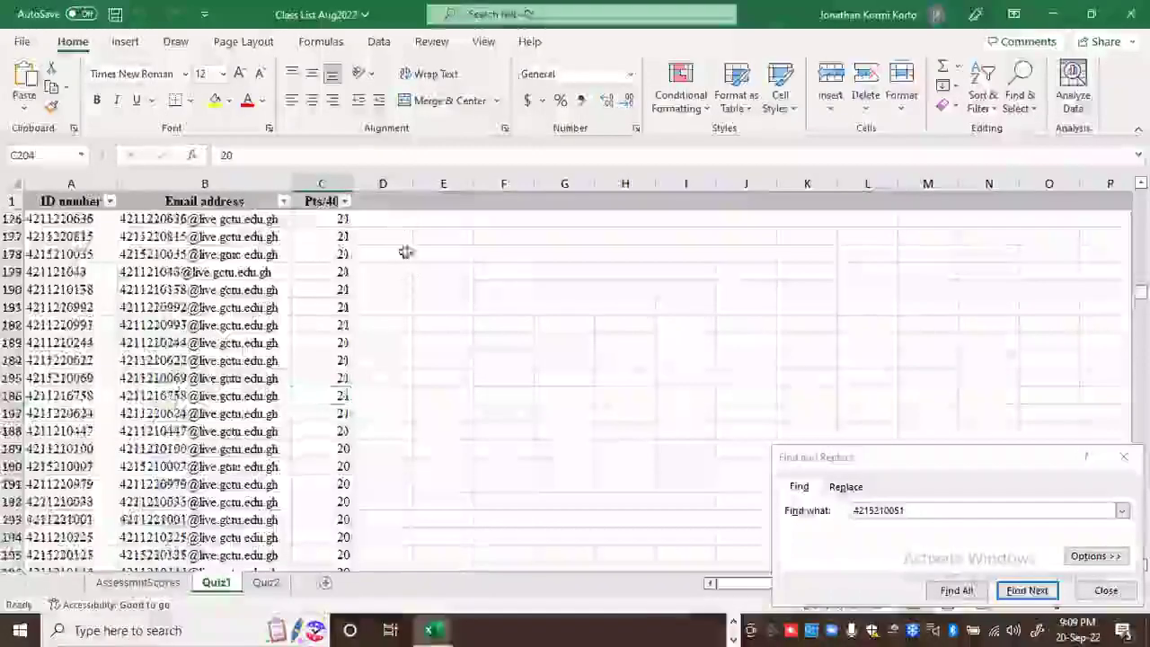
pyautogui.scroll(20, 401, 269)
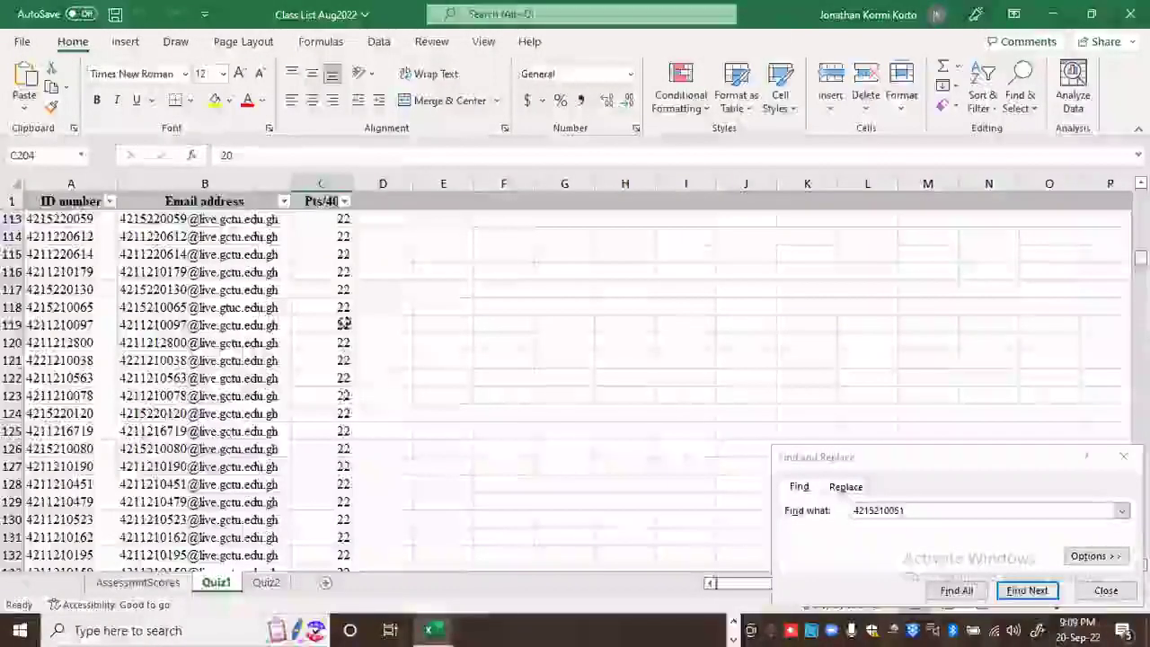
pyautogui.click(138, 582)
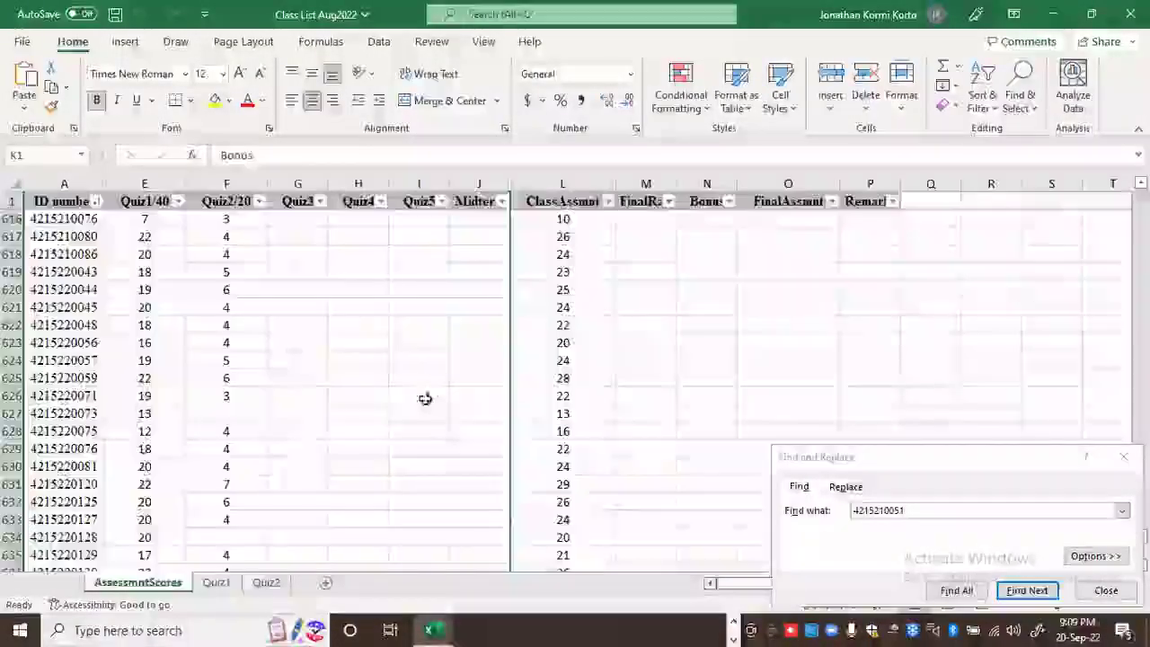
# Select F616 to view the VLOOKUP formula pulling its Quiz2/20 score of 3 from Quiz2
pyautogui.click(233, 218)
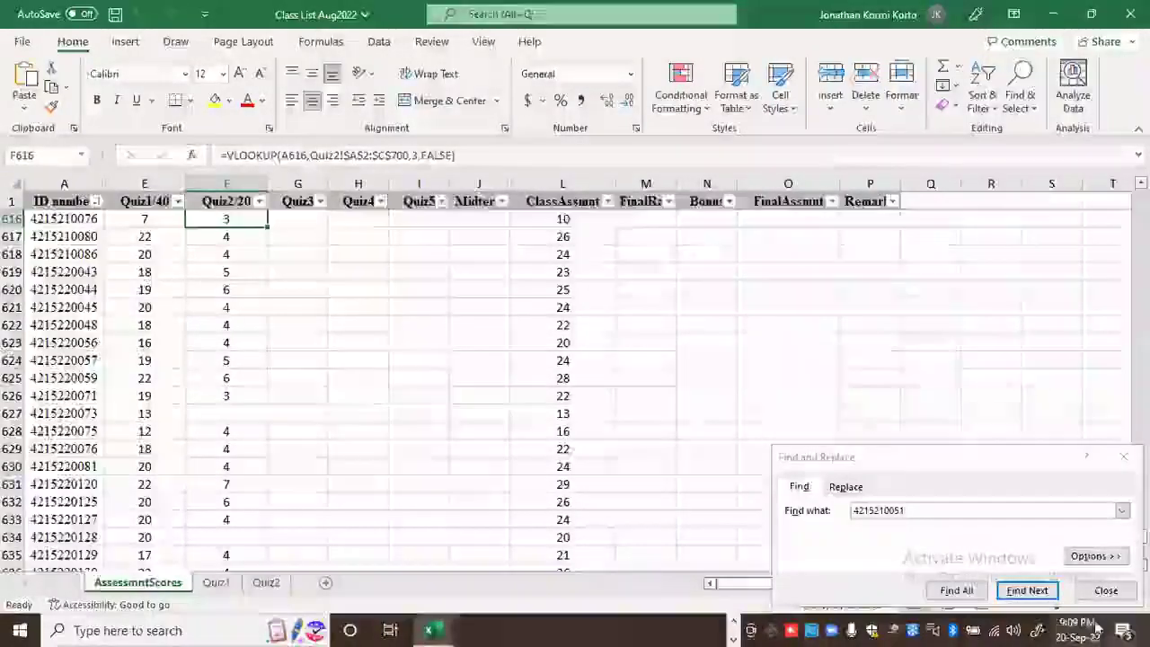
# Close Find and scroll the AssessmntScores sheet down to its last student row, 663
pyautogui.click(1106, 591)
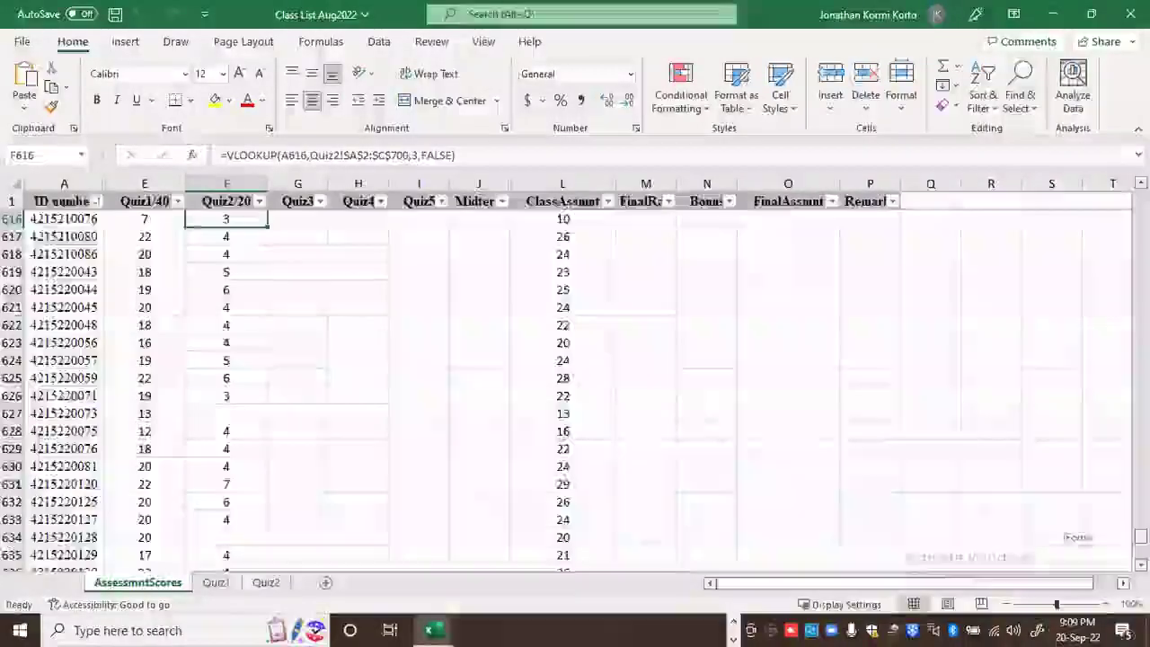
pyautogui.scroll(-9, 109, 423)
pyautogui.scroll(-3, 109, 423)
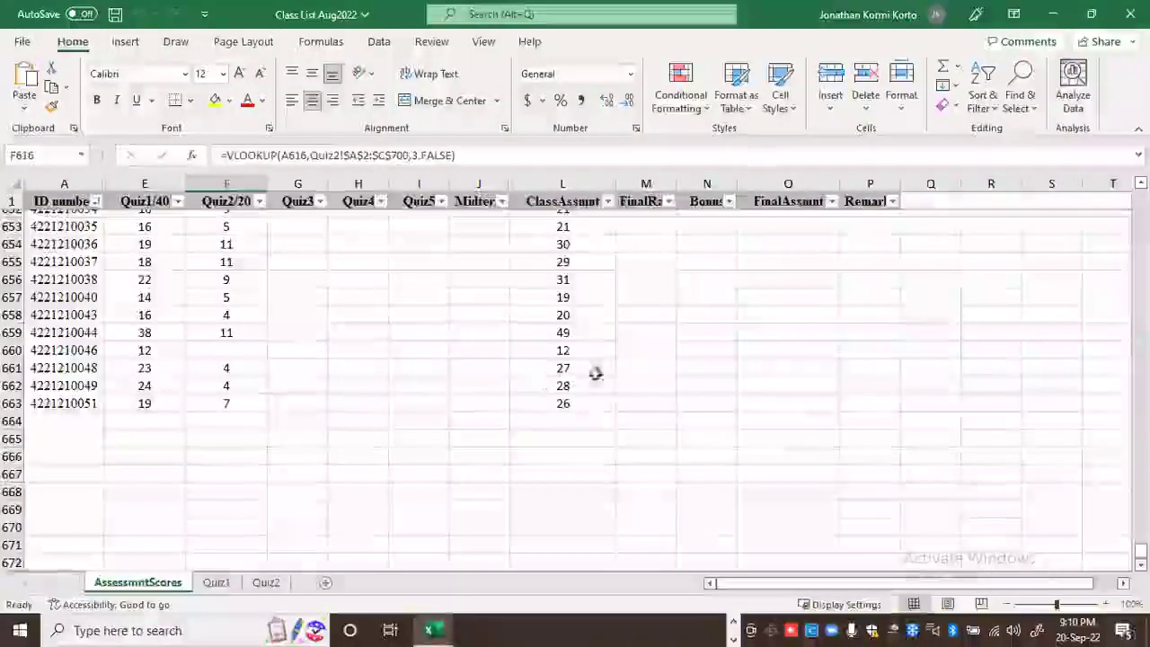
pyautogui.moveTo(430, 629)
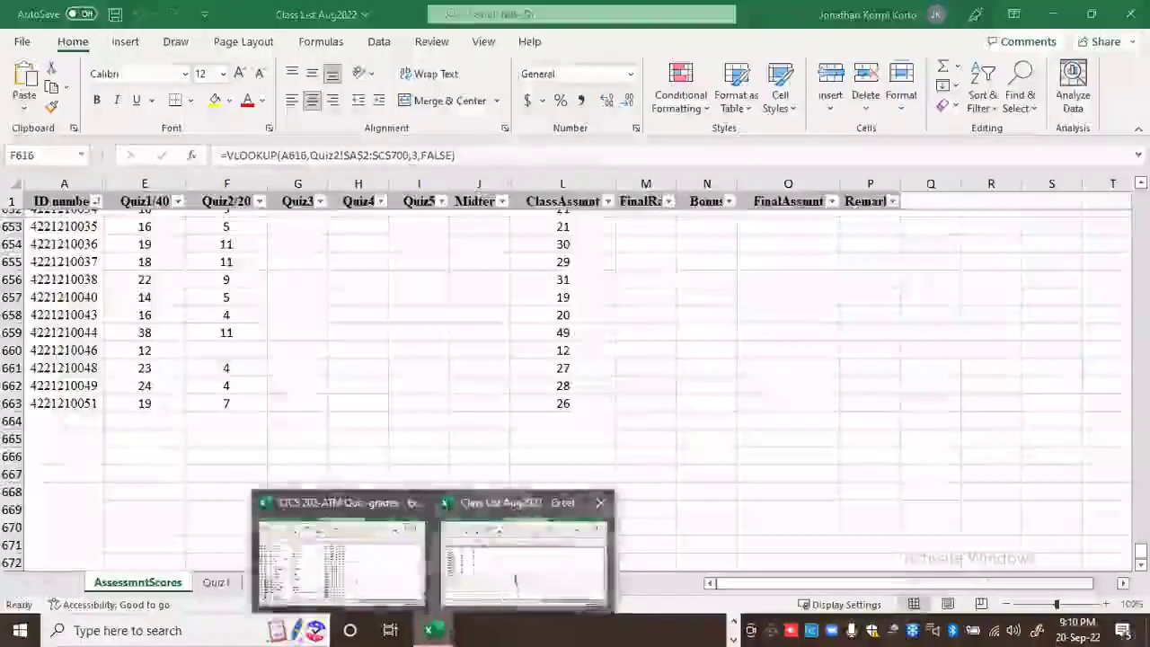
pyautogui.click(351, 508)
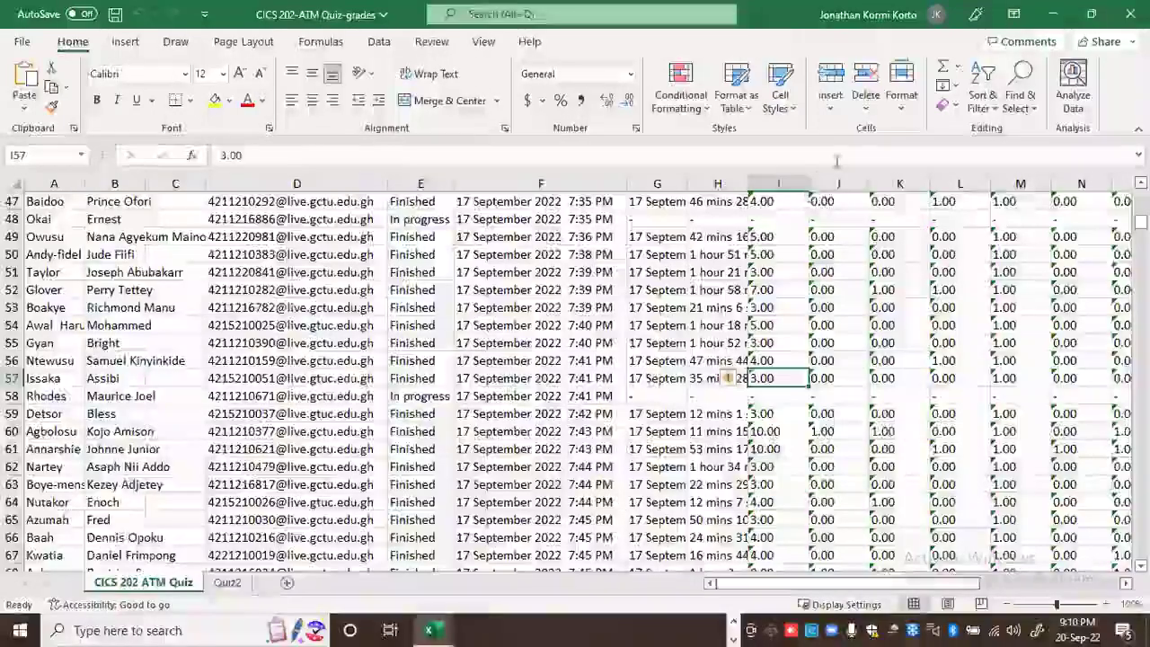
# In the Quiz-grades workbook, search for the student ID edited to end in 10253, finding row 570
pyautogui.click(1035, 107)
pyautogui.click(1041, 147)
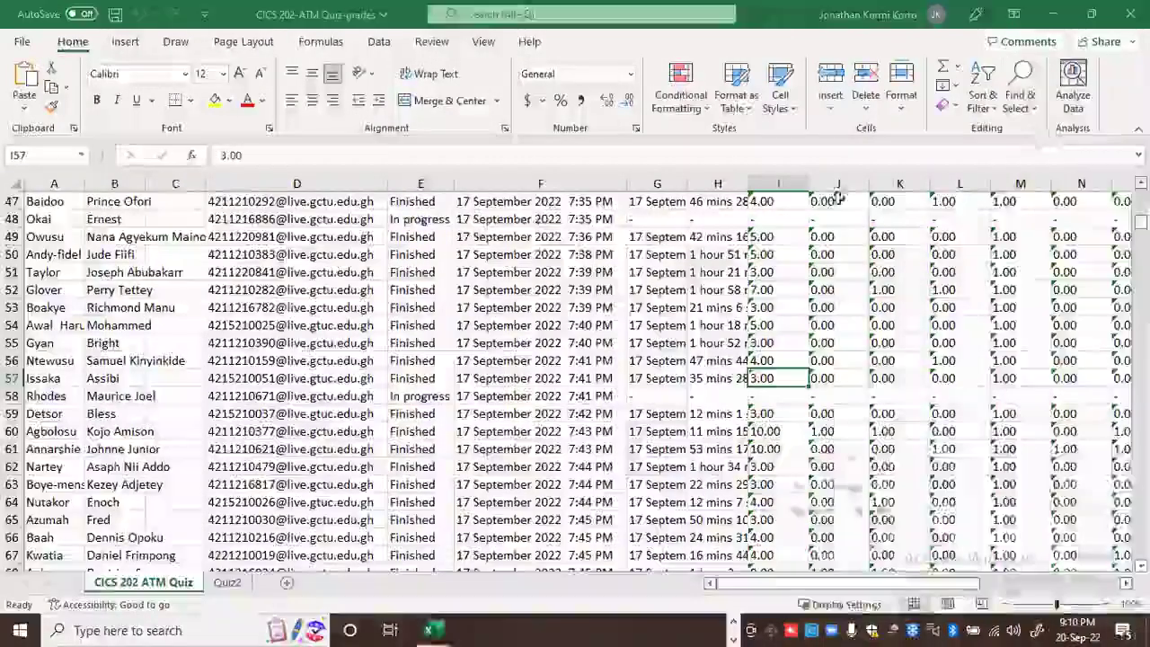
pyautogui.click(930, 510)
pyautogui.press('BackSpace')
pyautogui.press('BackSpace')
pyautogui.press('BackSpace')
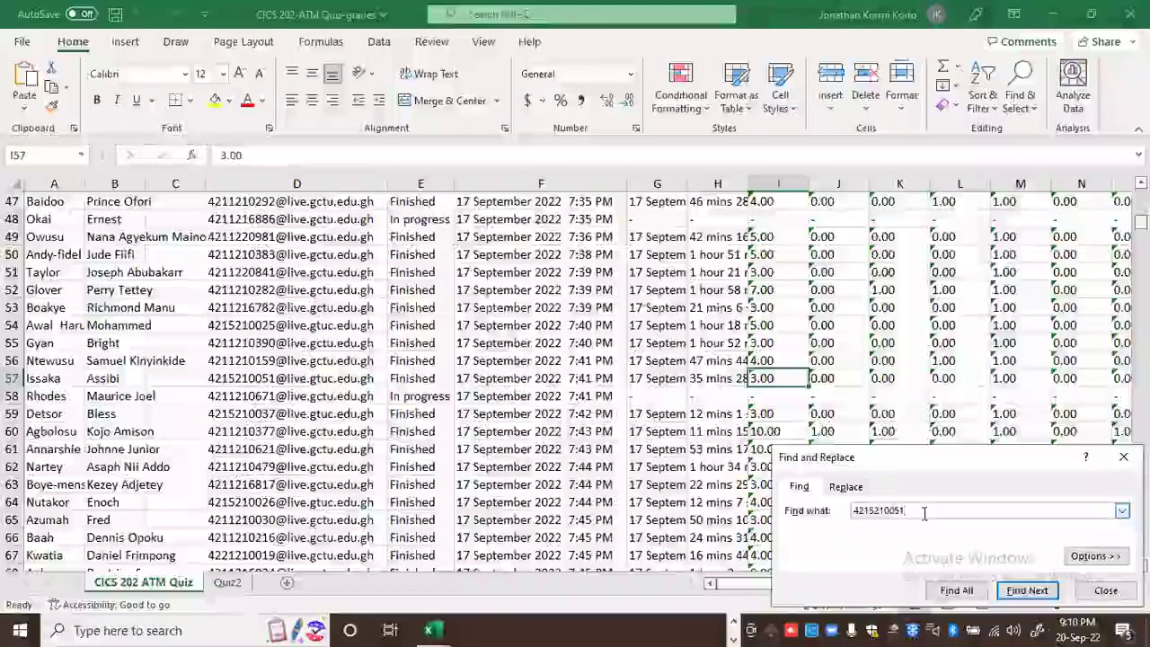
pyautogui.press('BackSpace')
pyautogui.press('BackSpace')
pyautogui.press('BackSpace')
pyautogui.press('BackSpace')
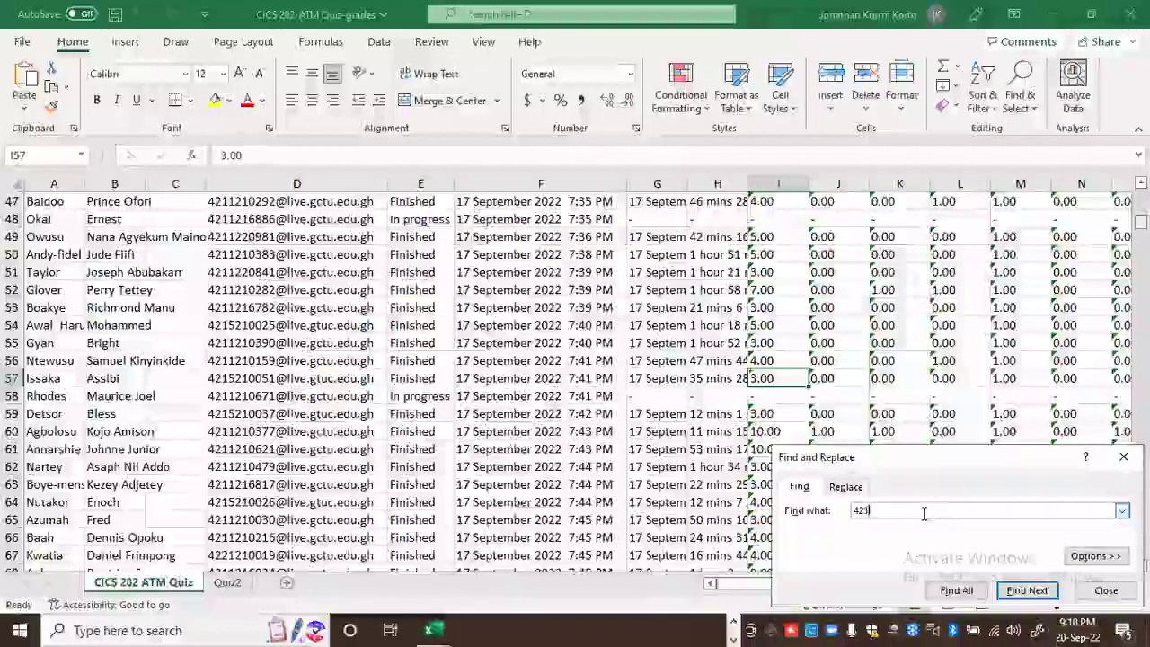
pyautogui.write('122')
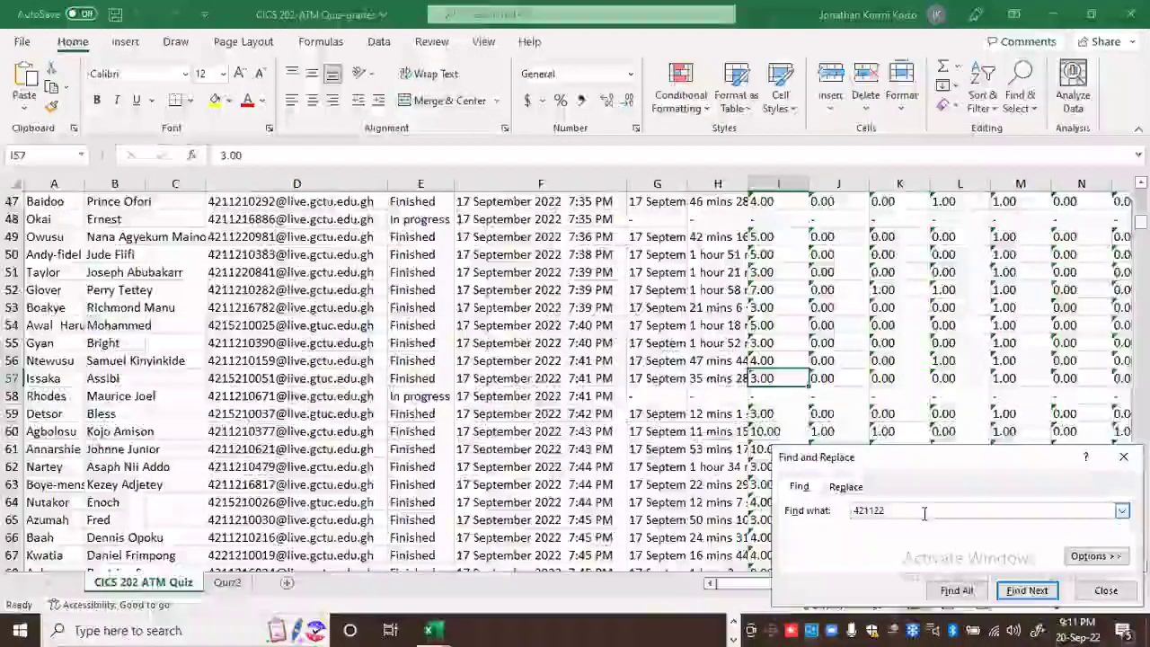
pyautogui.press('BackSpace')
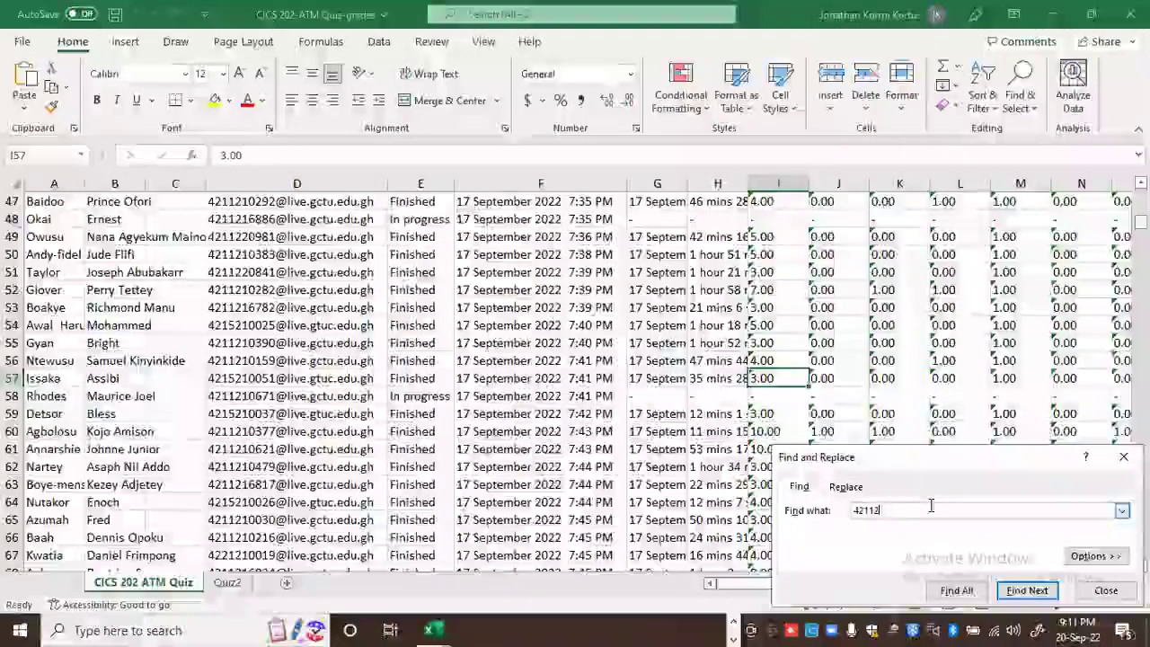
pyautogui.write('10')
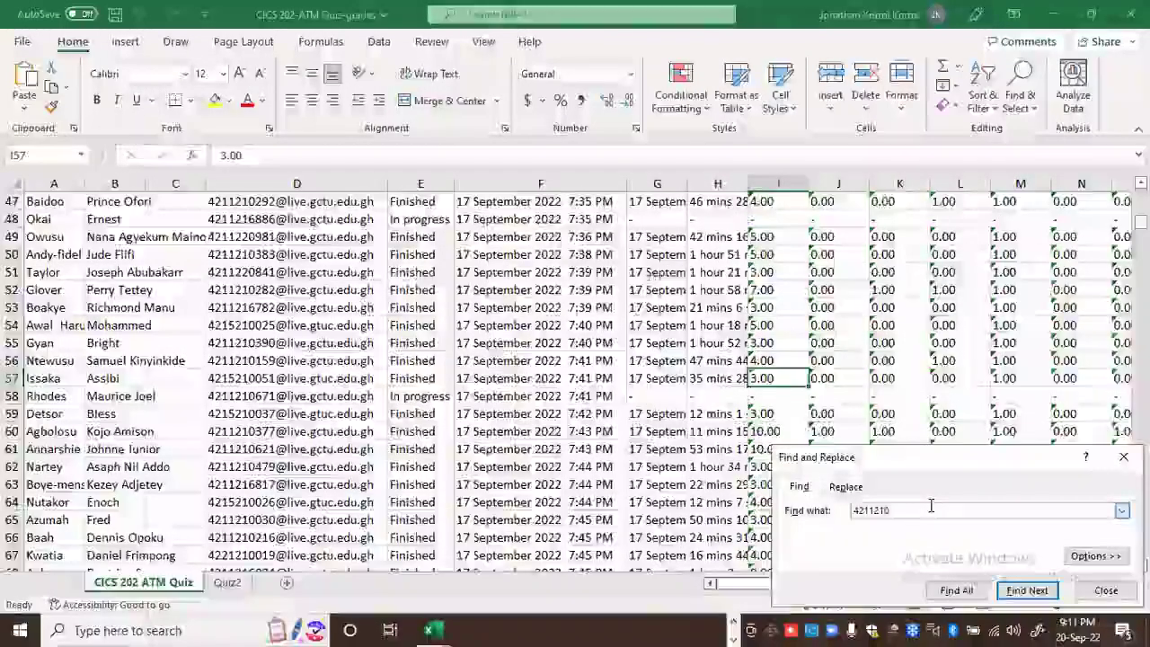
pyautogui.write('253')
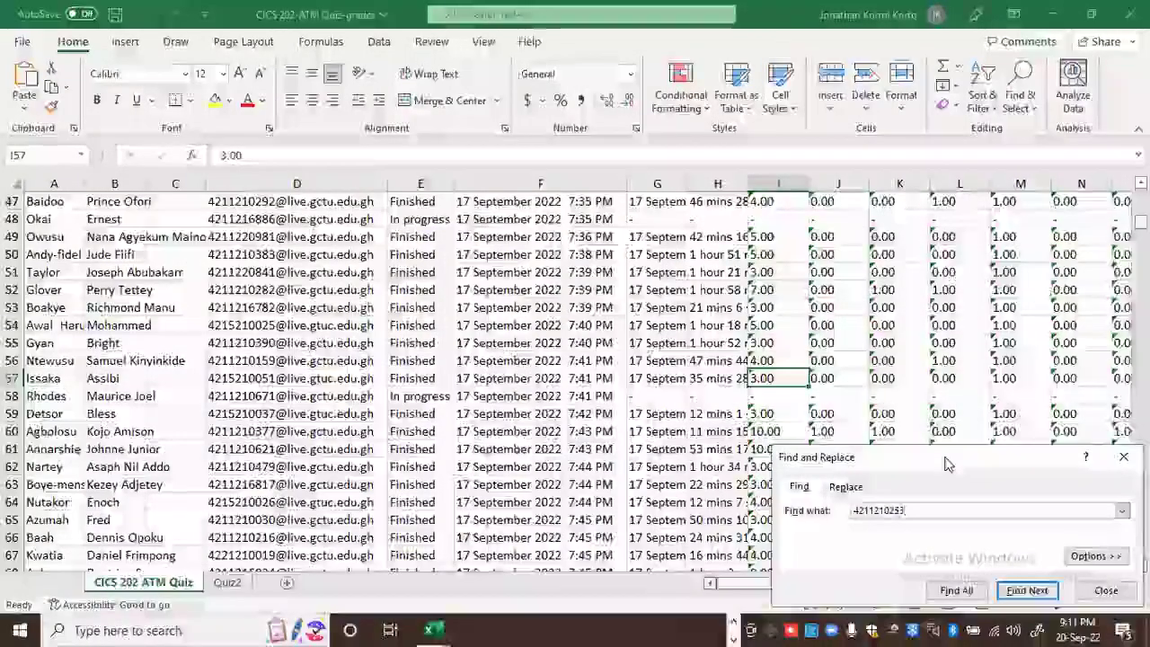
pyautogui.moveTo(945, 464); pyautogui.dragTo(549, 234)
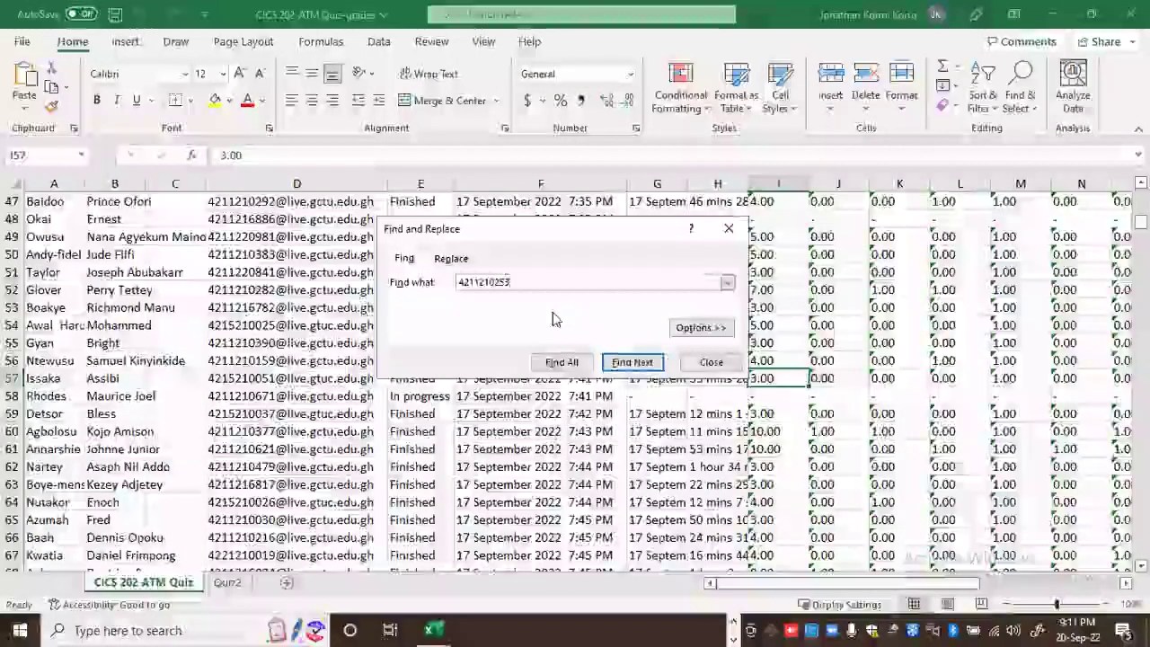
pyautogui.press('Return')
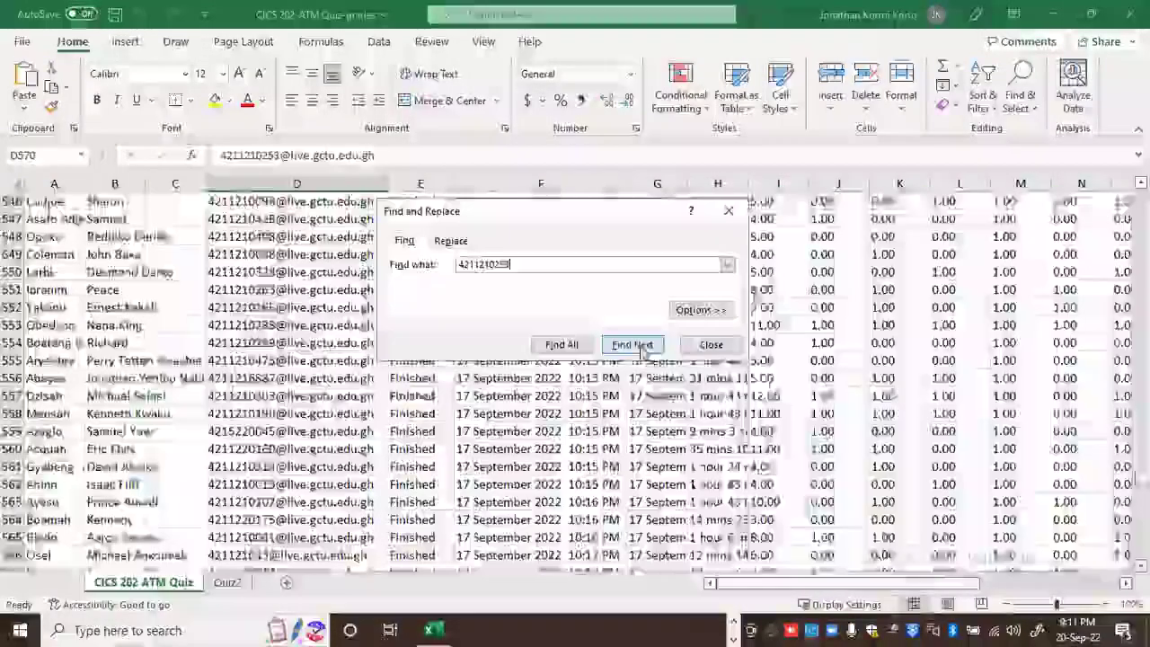
pyautogui.click(729, 211)
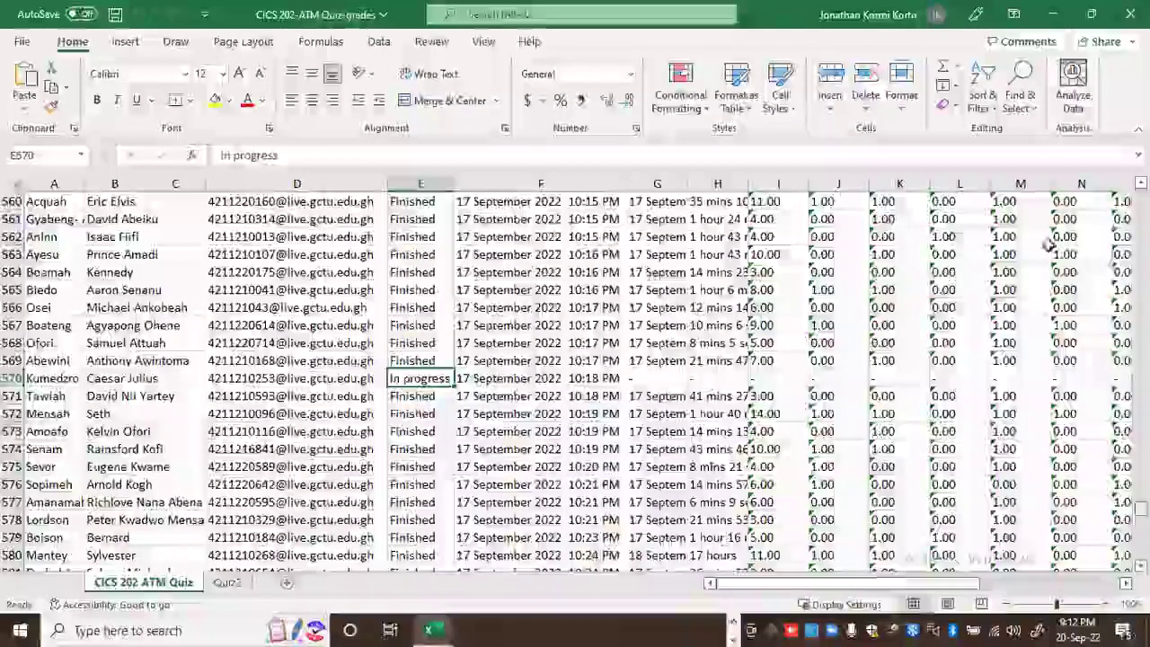
# Reopen Find and Replace over the CICS 202 ATM Quiz sheet with the last ID
pyautogui.click(1021, 99)
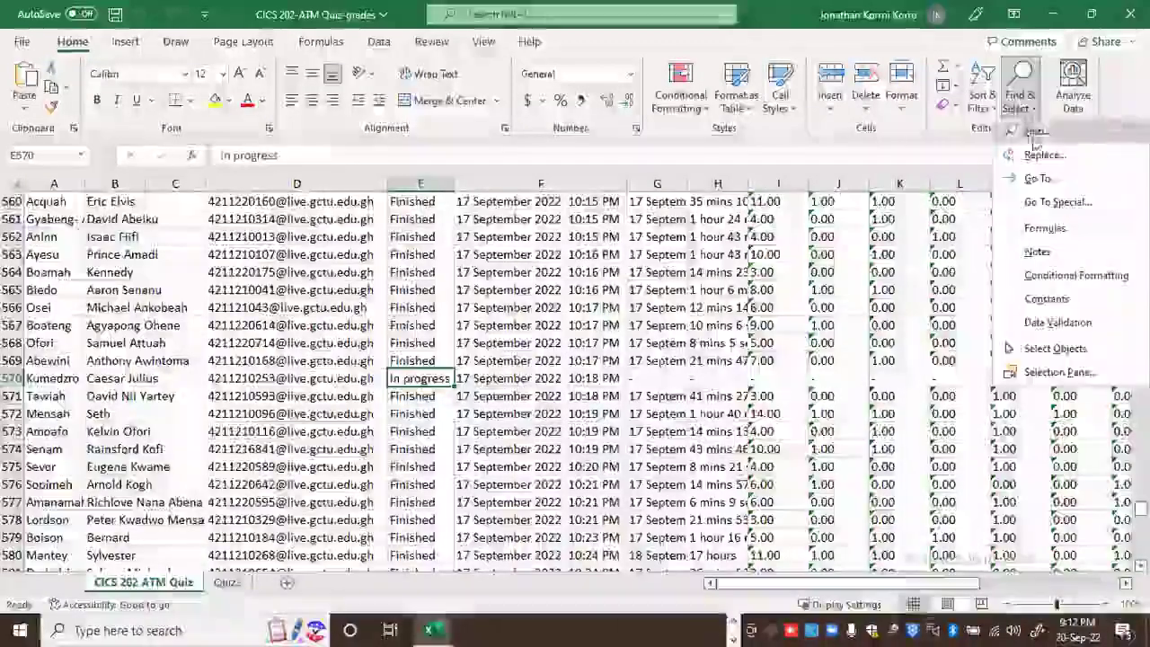
pyautogui.click(1035, 132)
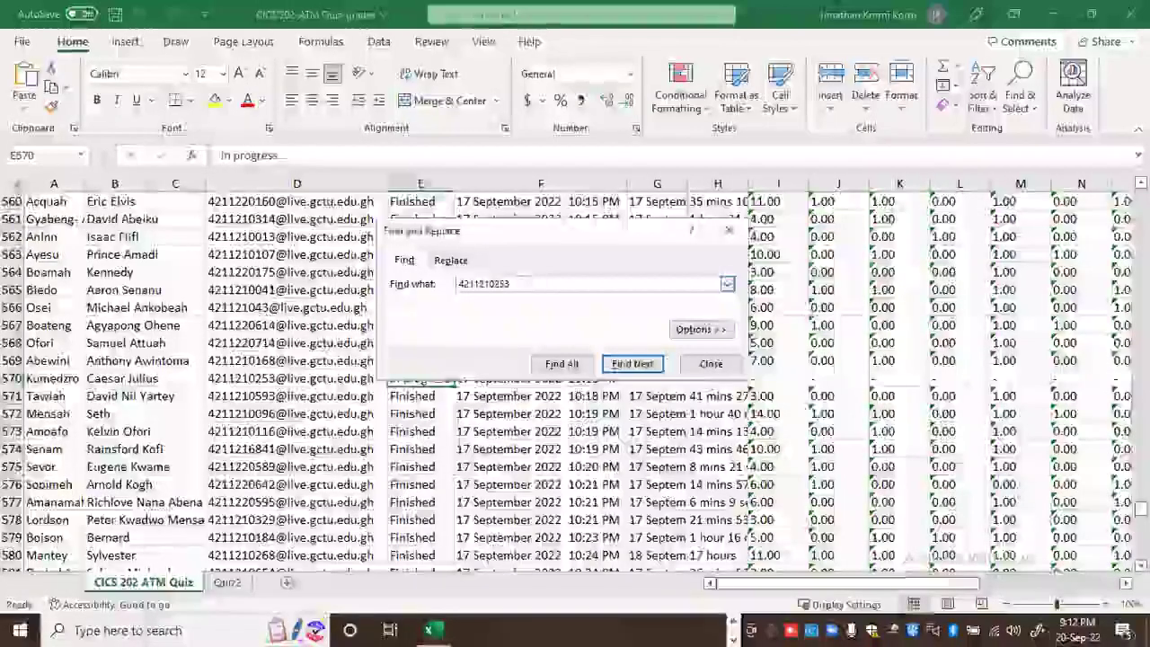
# Paste a new student ID and find that student's record on the CICS 202 ATM Quiz sheet
pyautogui.hotkey('ctrl', 'a')
pyautogui.hotkey('ctrl', 'v')
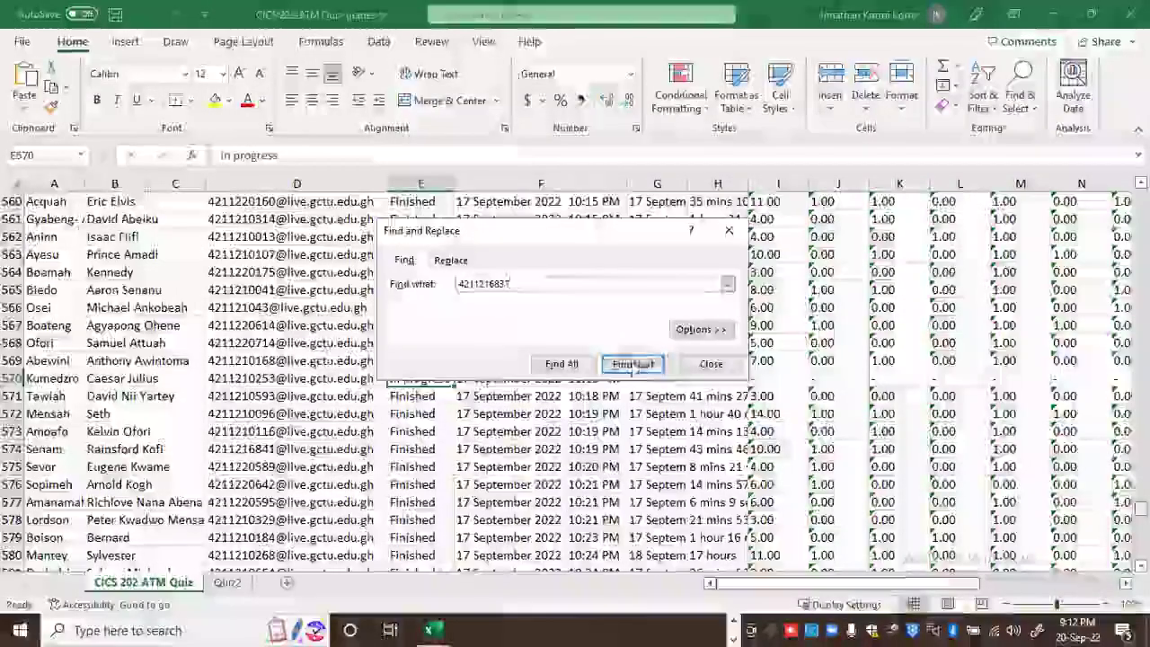
pyautogui.click(632, 364)
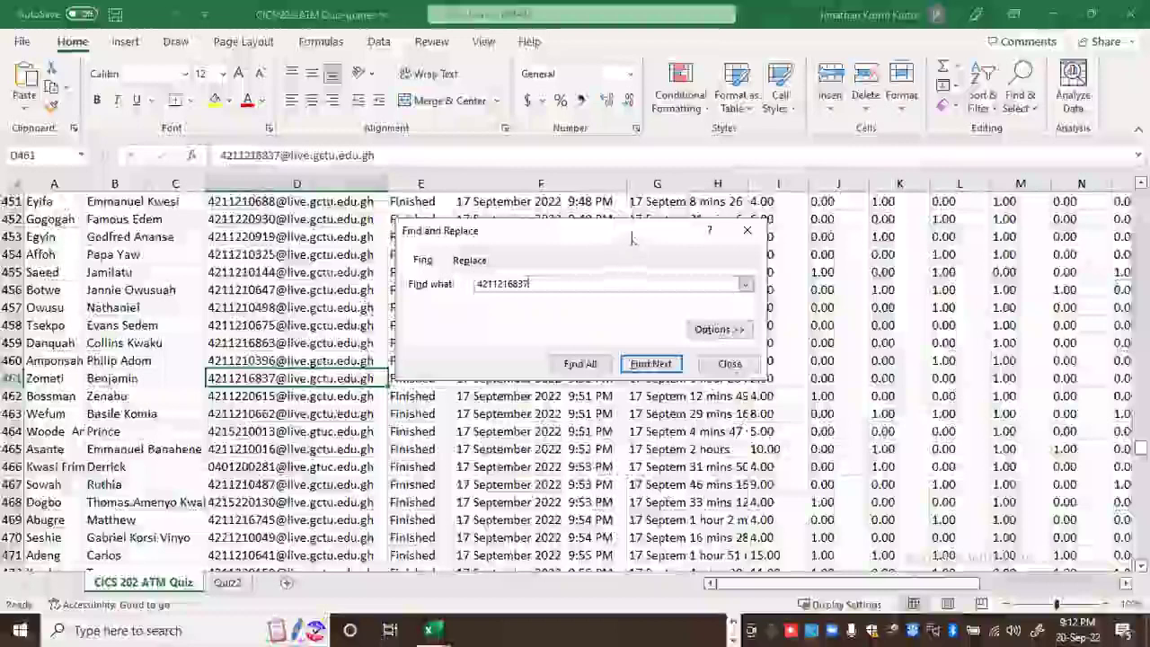
pyautogui.moveTo(637, 226); pyautogui.dragTo(640, 186)
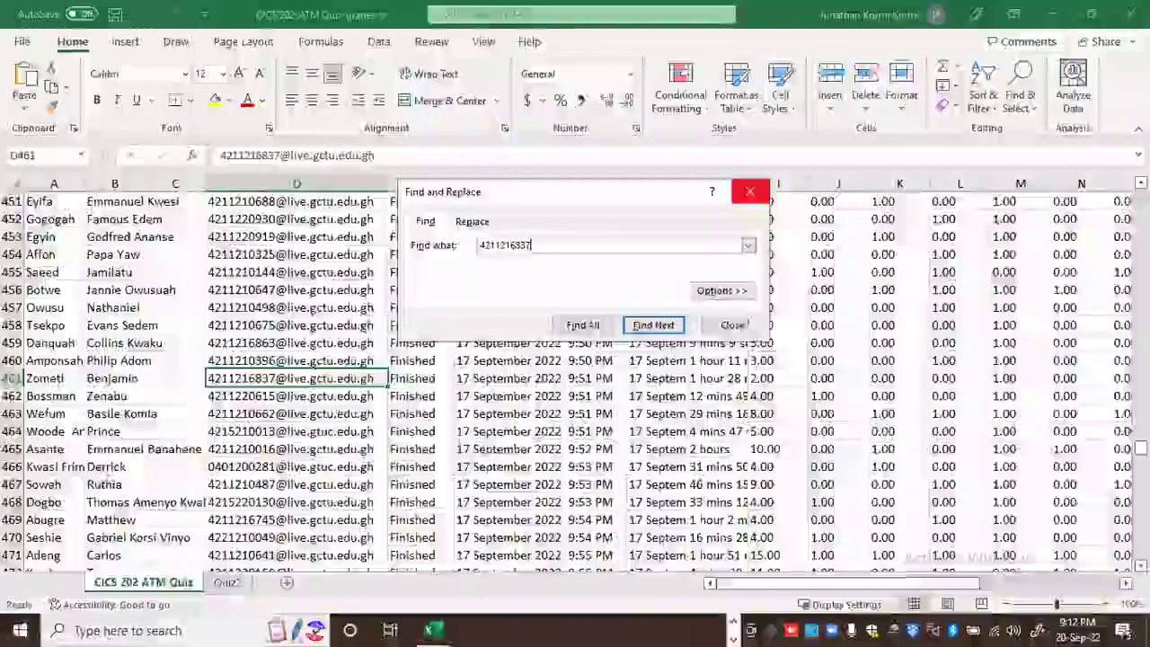
pyautogui.click(735, 326)
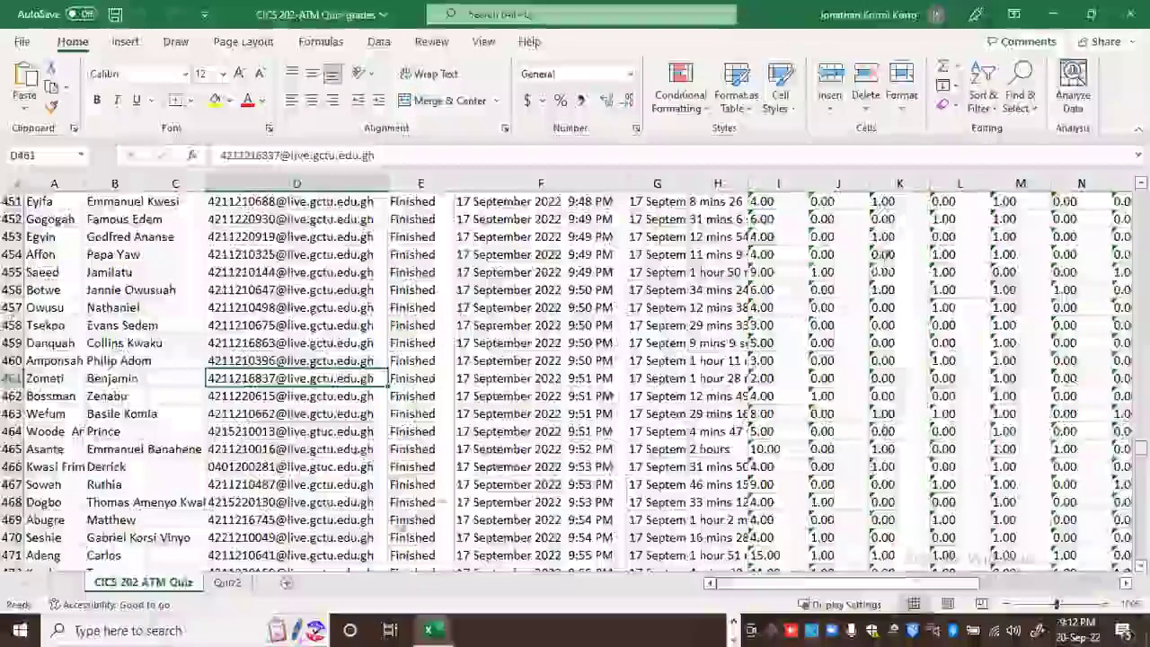
# Find the same student on the Quiz2 sheet: row 423, score 2
pyautogui.hotkey('ctrl', 'pagedown')
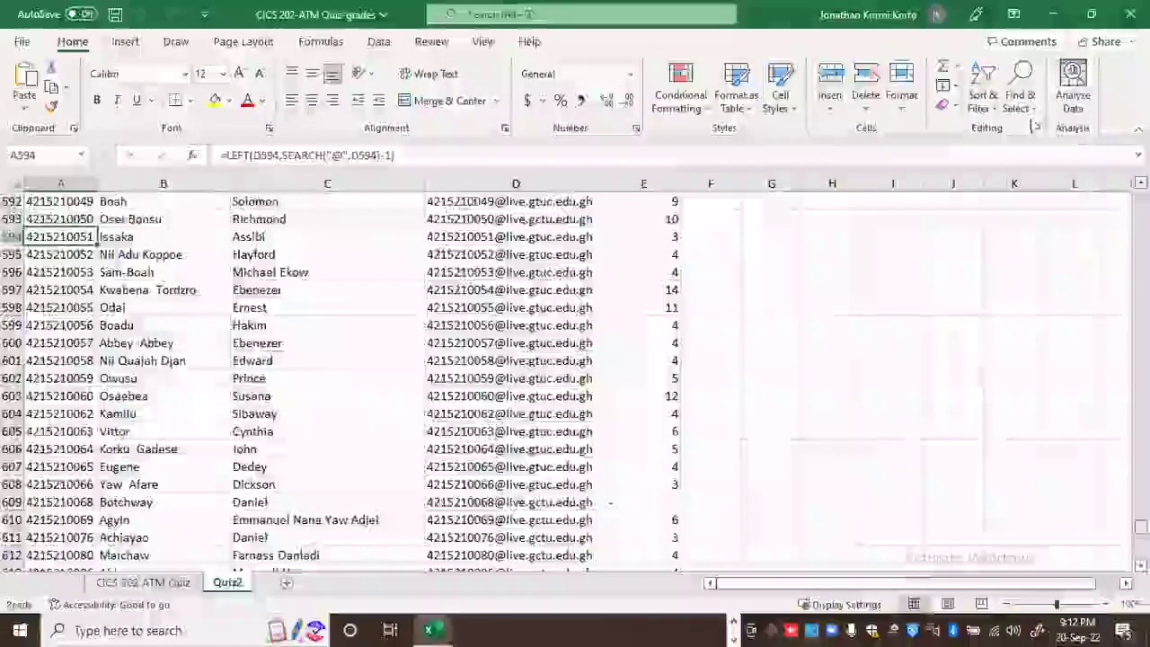
pyautogui.click(1018, 101)
pyautogui.click(1024, 148)
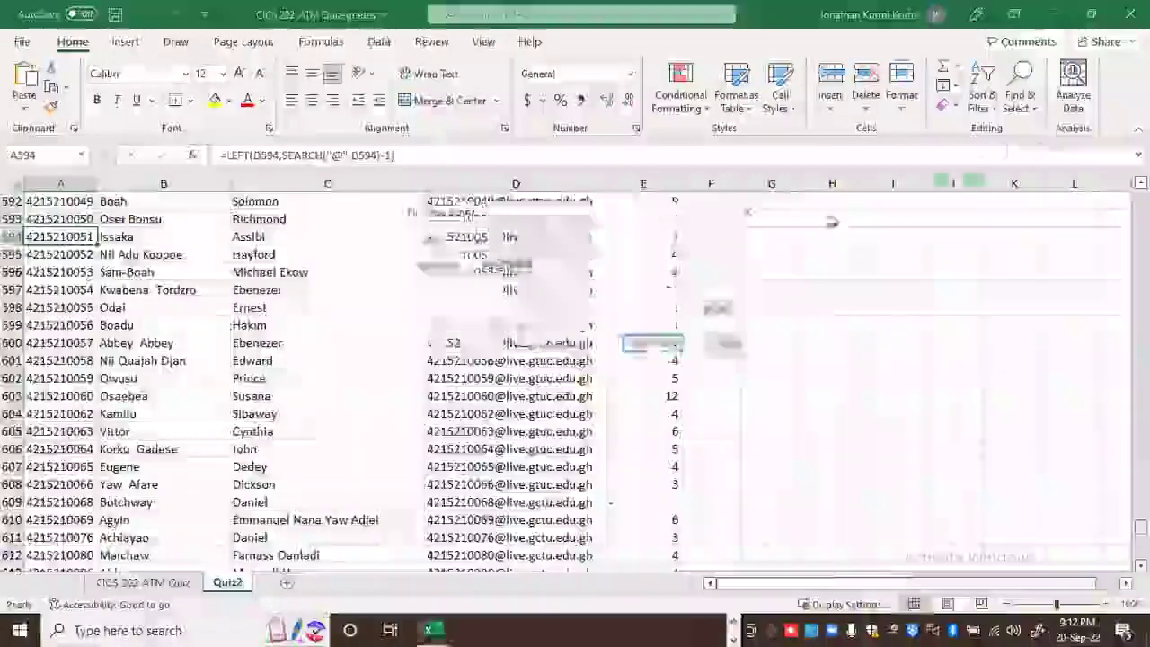
pyautogui.click(653, 344)
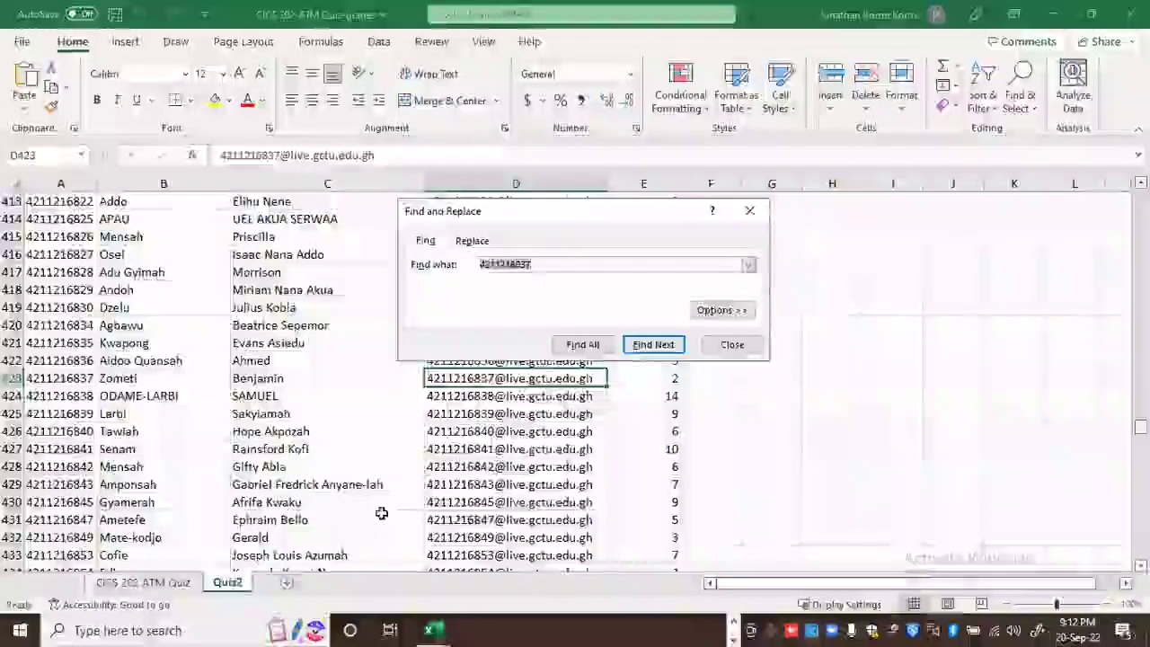
pyautogui.click(433, 629)
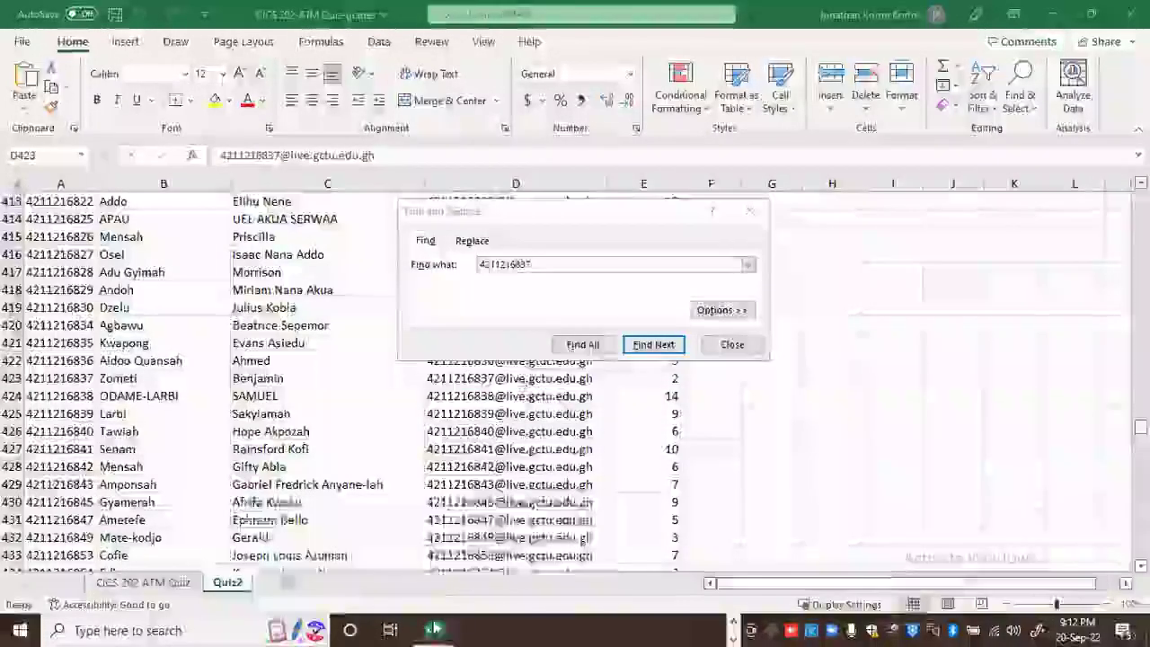
# Find the student in the Class List at row 431 and confirm the Quiz2/20 score is 2
pyautogui.click(521, 557)
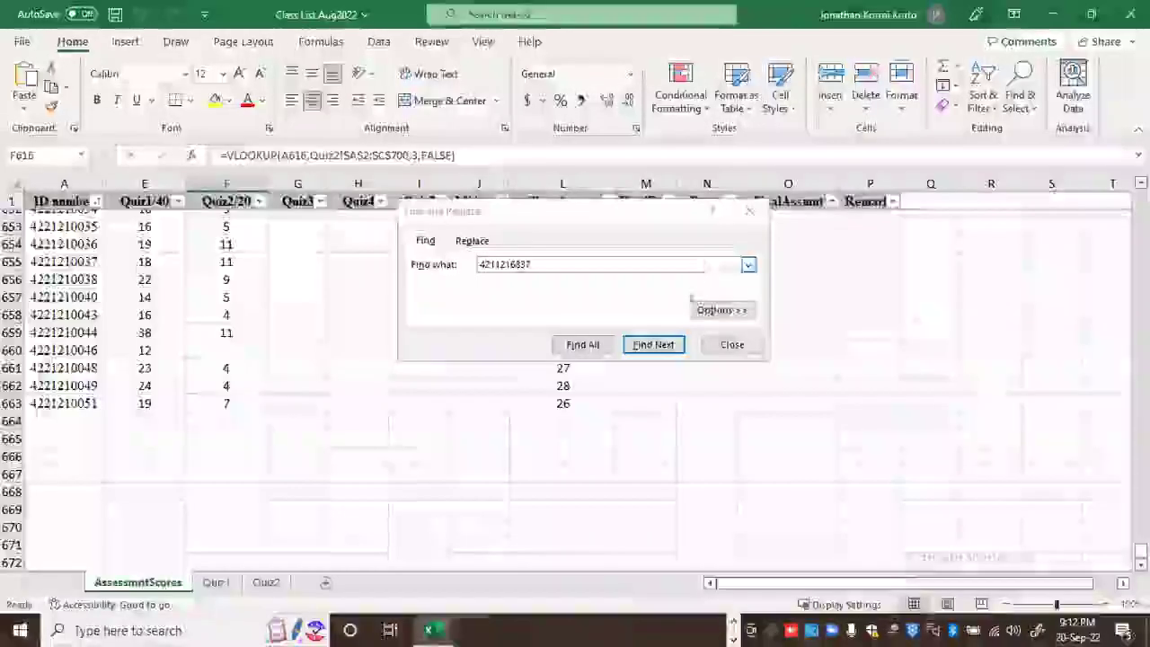
pyautogui.click(639, 345)
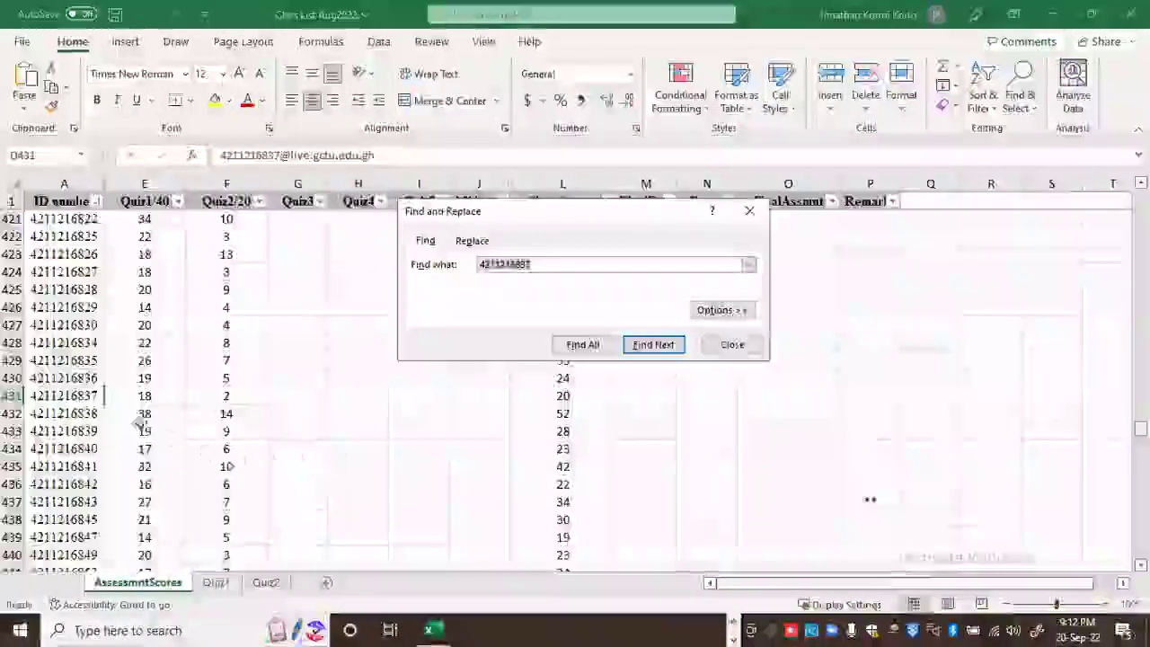
pyautogui.click(108, 395)
pyautogui.click(236, 397)
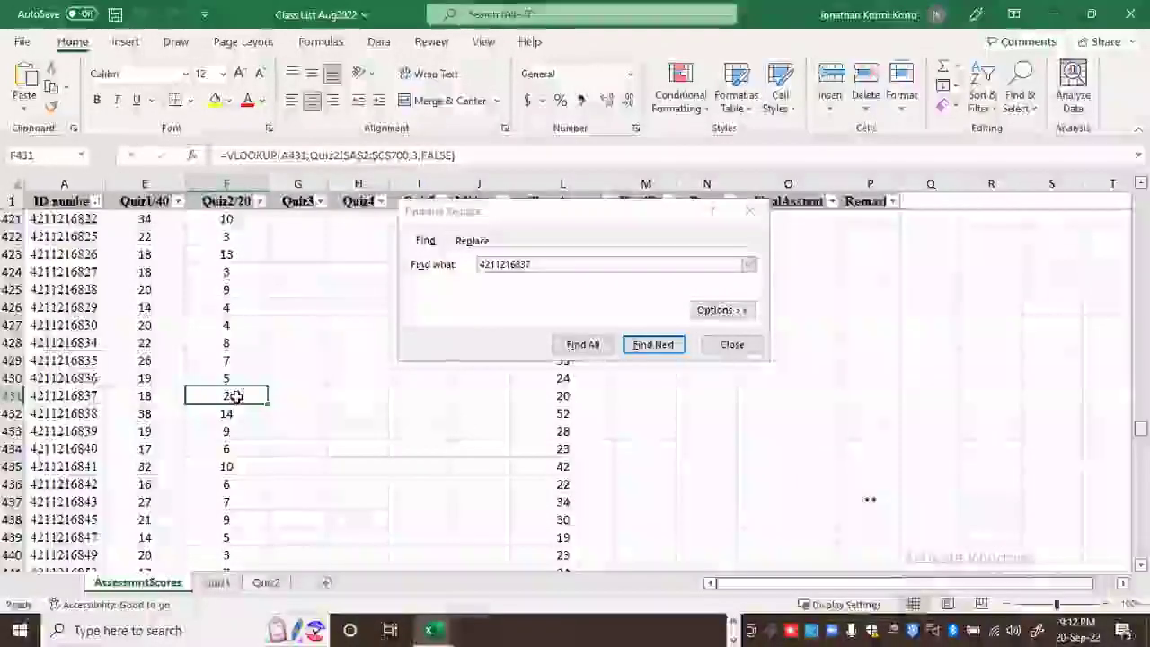
pyautogui.click(751, 213)
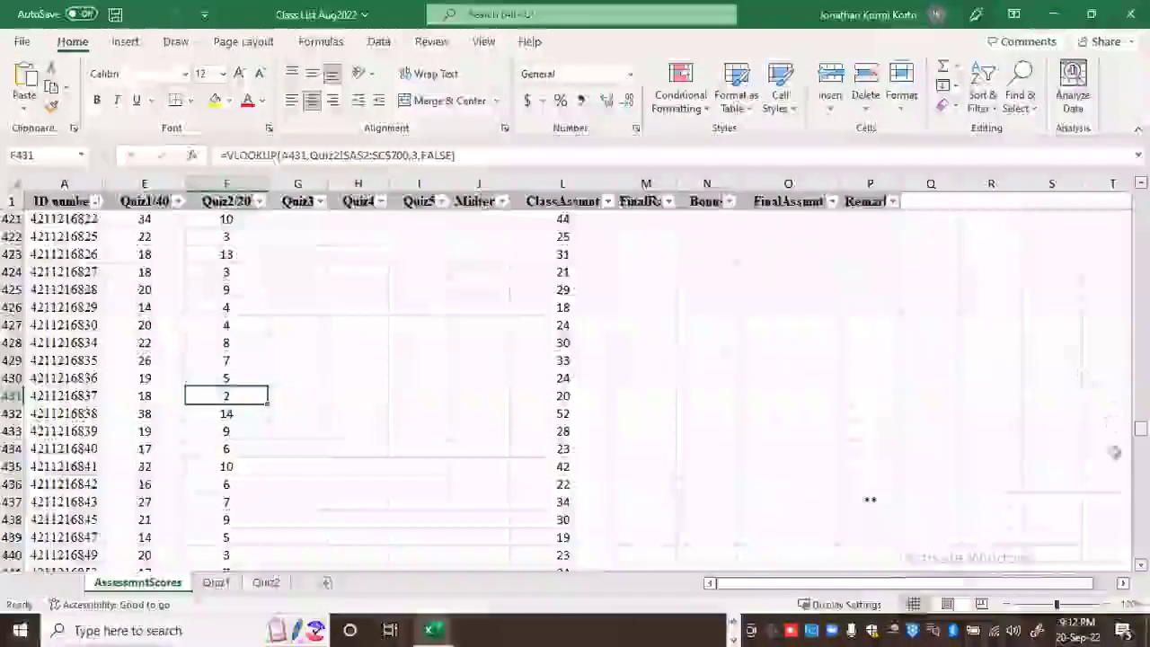